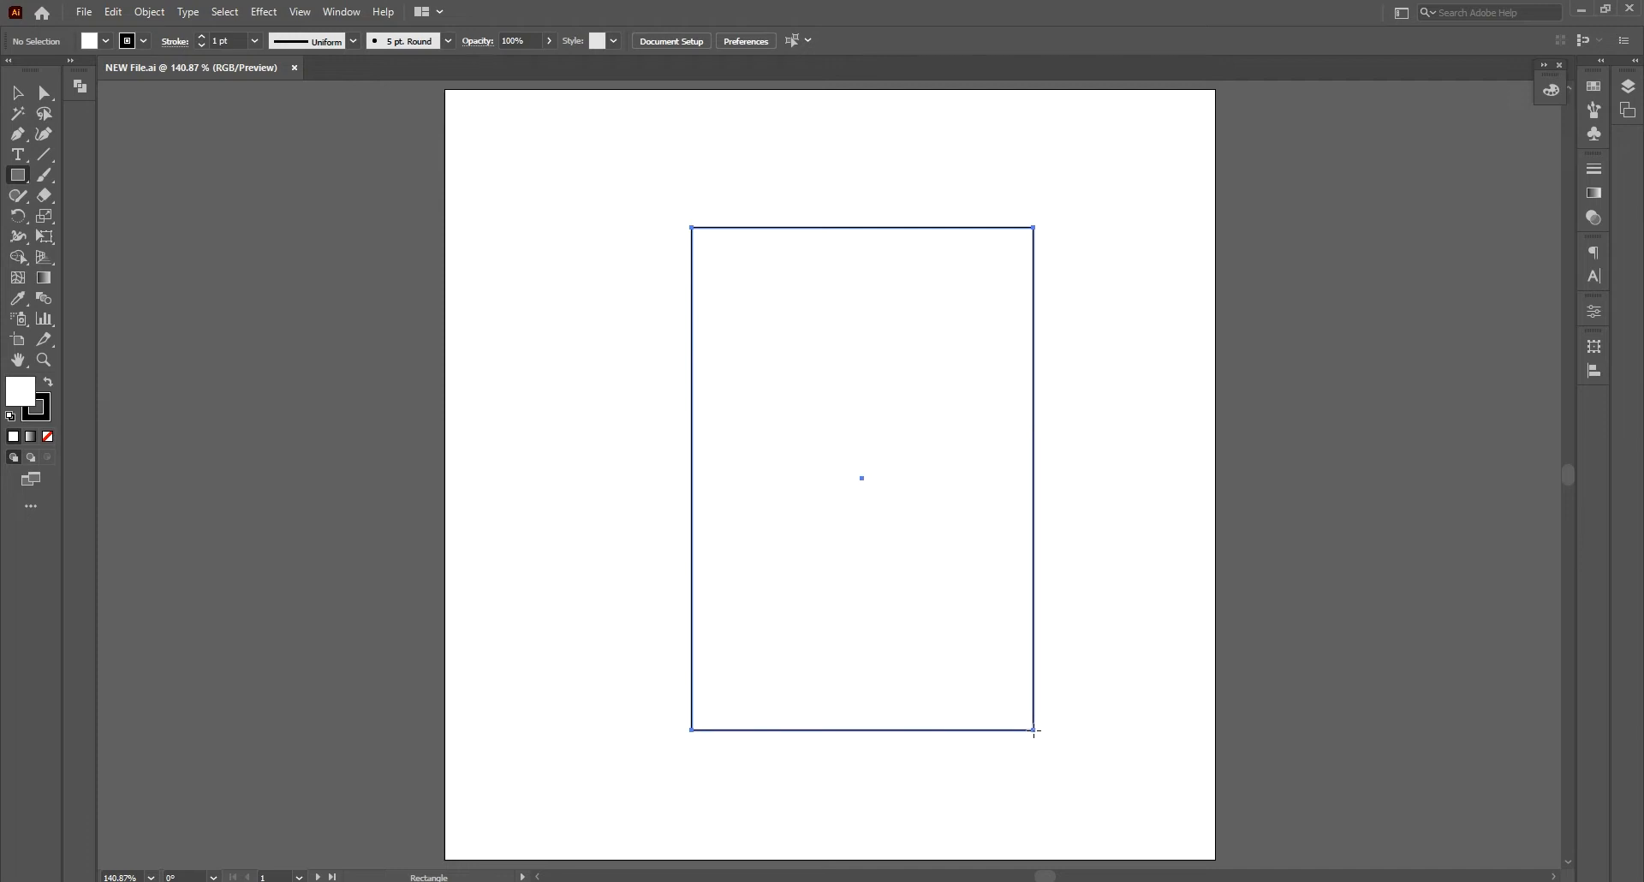
Center the large rectangle horizontally and vertically on the artboard and set its stroke weight to 3 pt
{"action": "left_click", "coordinate": [18, 92]}
{"action": "left_click", "coordinate": [736, 43]}
{"action": "left_click", "coordinate": [803, 43]}
{"action": "left_click", "coordinate": [202, 37]}
{"action": "left_click", "coordinate": [202, 37]}
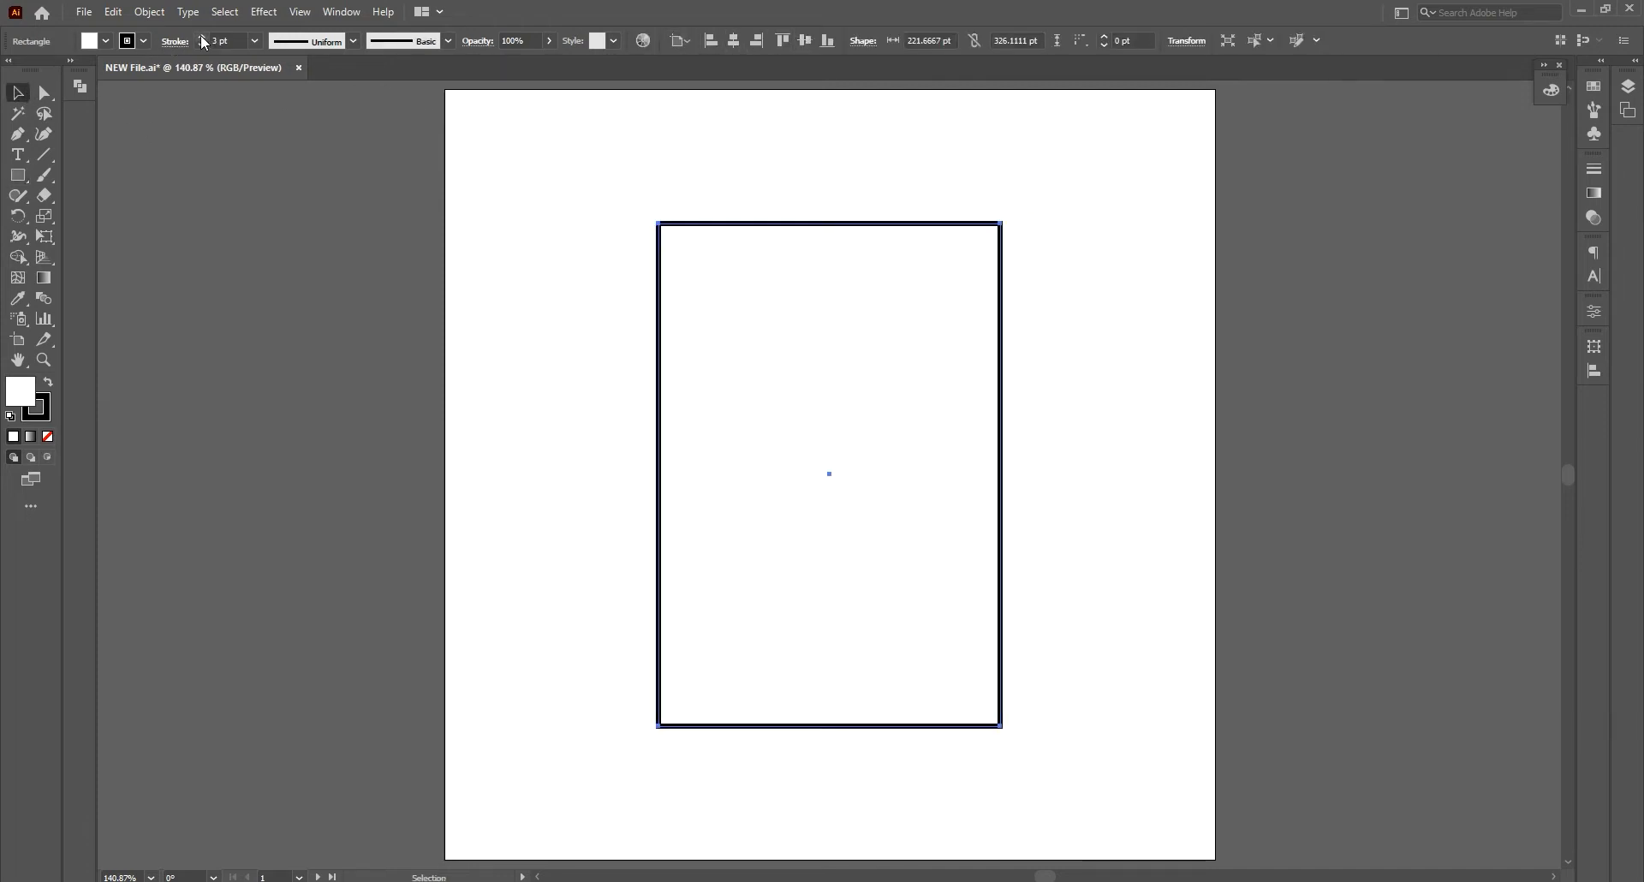
Align the large rectangle's stroke to the outside of its path
{"action": "left_click", "coordinate": [463, 274]}
{"action": "left_click", "coordinate": [658, 278]}
{"action": "left_click", "coordinate": [175, 42]}
{"action": "left_click", "coordinate": [103, 128]}
{"action": "left_click", "coordinate": [463, 299]}
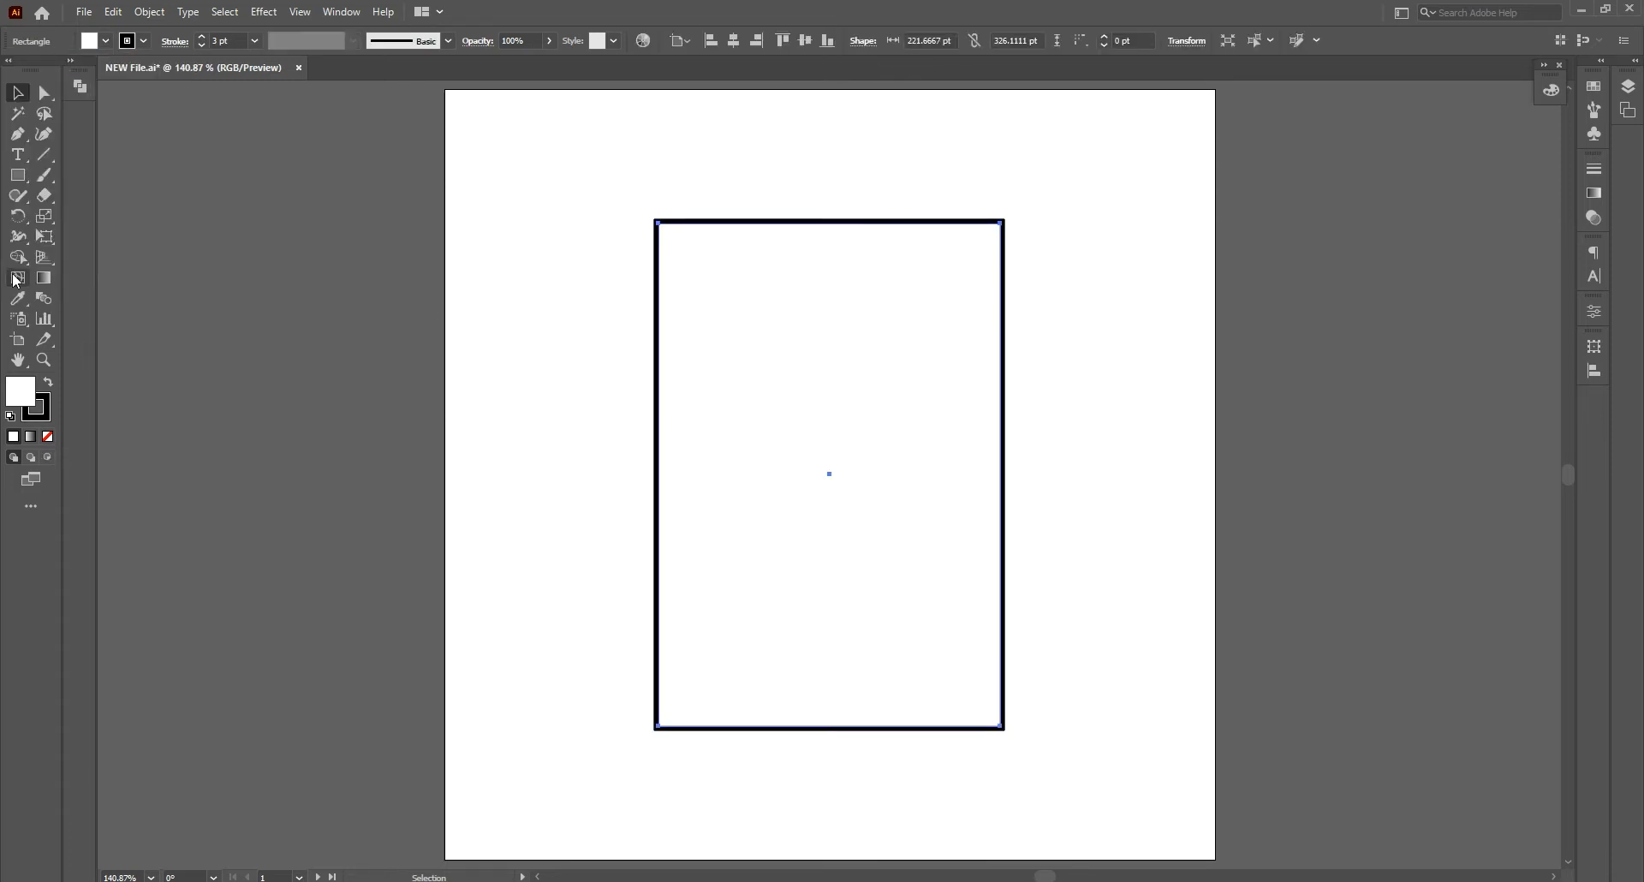
Draw a wide display rectangle inside the calculator body near its top edge and center it horizontally
{"action": "left_click", "coordinate": [17, 175]}
{"action": "mouse_move", "coordinate": [676, 239]}
{"action": "left_mouse_down"}
{"action": "mouse_move", "coordinate": [822, 308]}
{"action": "mouse_move", "coordinate": [950, 309]}
{"action": "mouse_move", "coordinate": [875, 281]}
{"action": "left_mouse_up"}
{"action": "key", "text": "v"}
{"action": "left_click", "coordinate": [733, 41]}
Round all four corners of the calculator body to a radius of about 11 pt
{"action": "left_click", "coordinate": [866, 243]}
{"action": "key", "text": "a"}
{"action": "left_click_drag", "start_coordinate": [671, 238], "coordinate": [678, 245]}
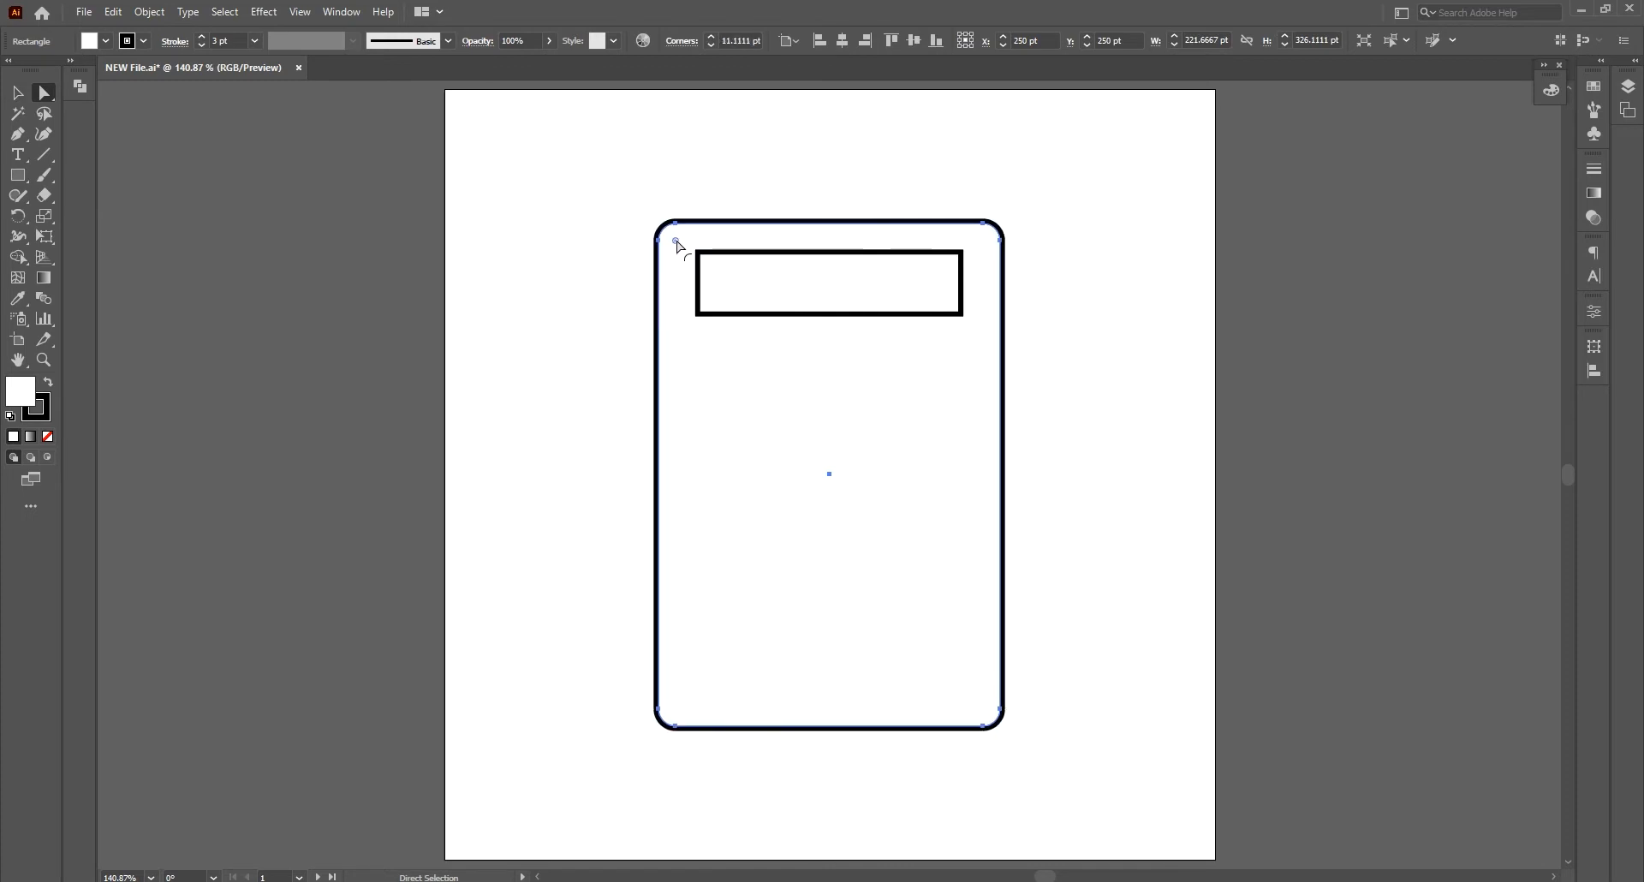
Draw a straight horizontal divider across the body below the display with the Pen tool, with both ends on the body's sides
{"action": "left_click", "coordinate": [17, 133]}
{"action": "left_click", "coordinate": [643, 349]}
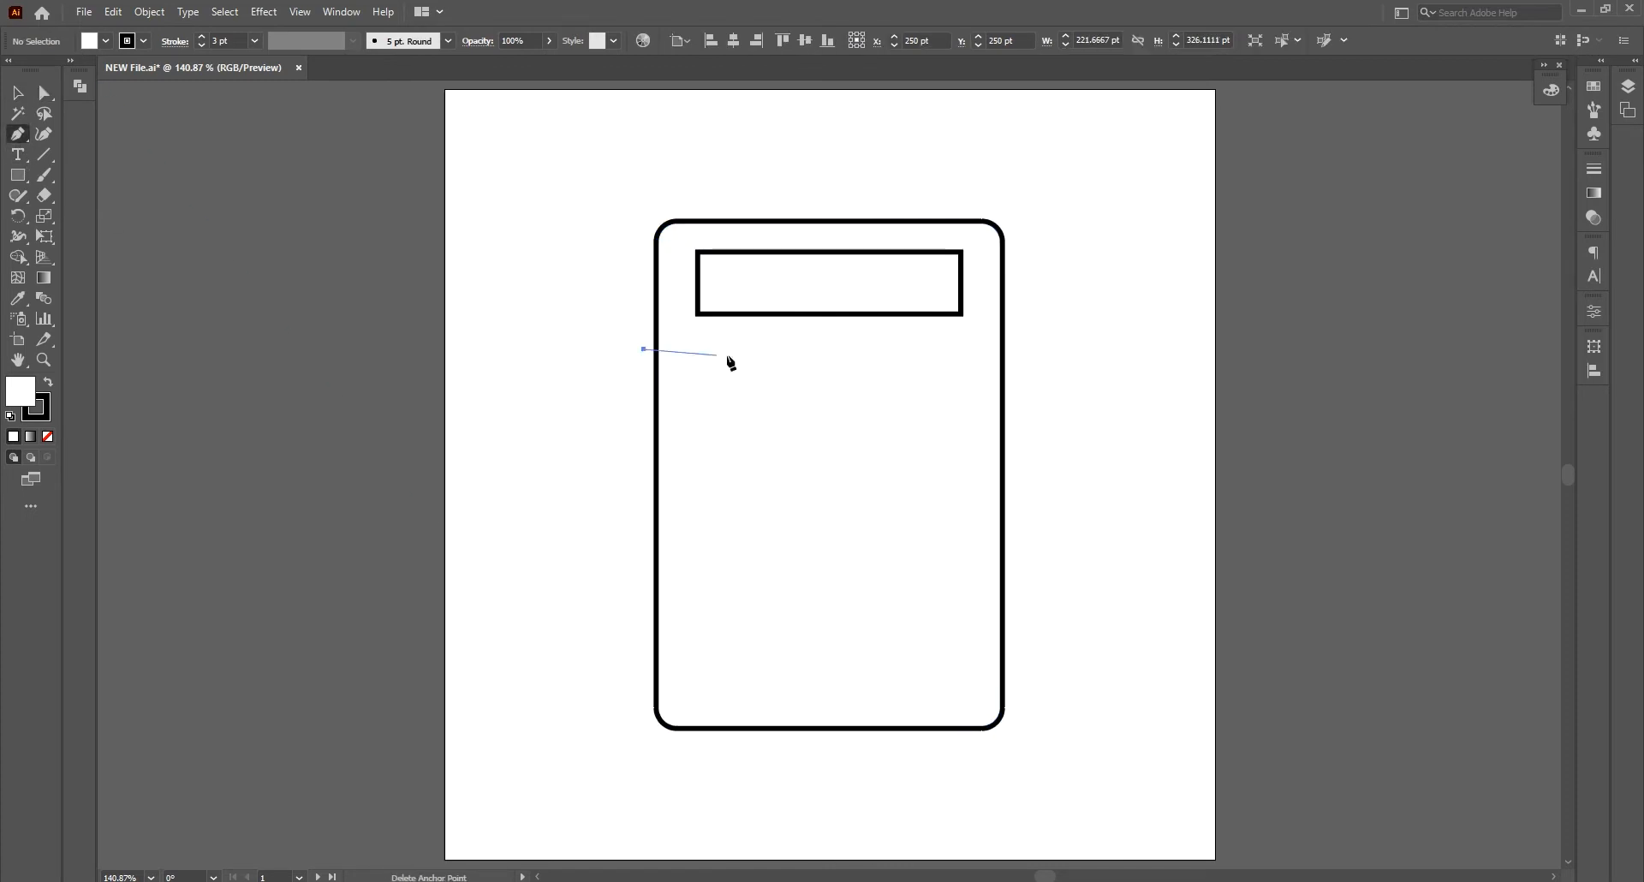
{"action": "left_click", "coordinate": [1002, 349]}
{"action": "key", "text": "ctrl"}
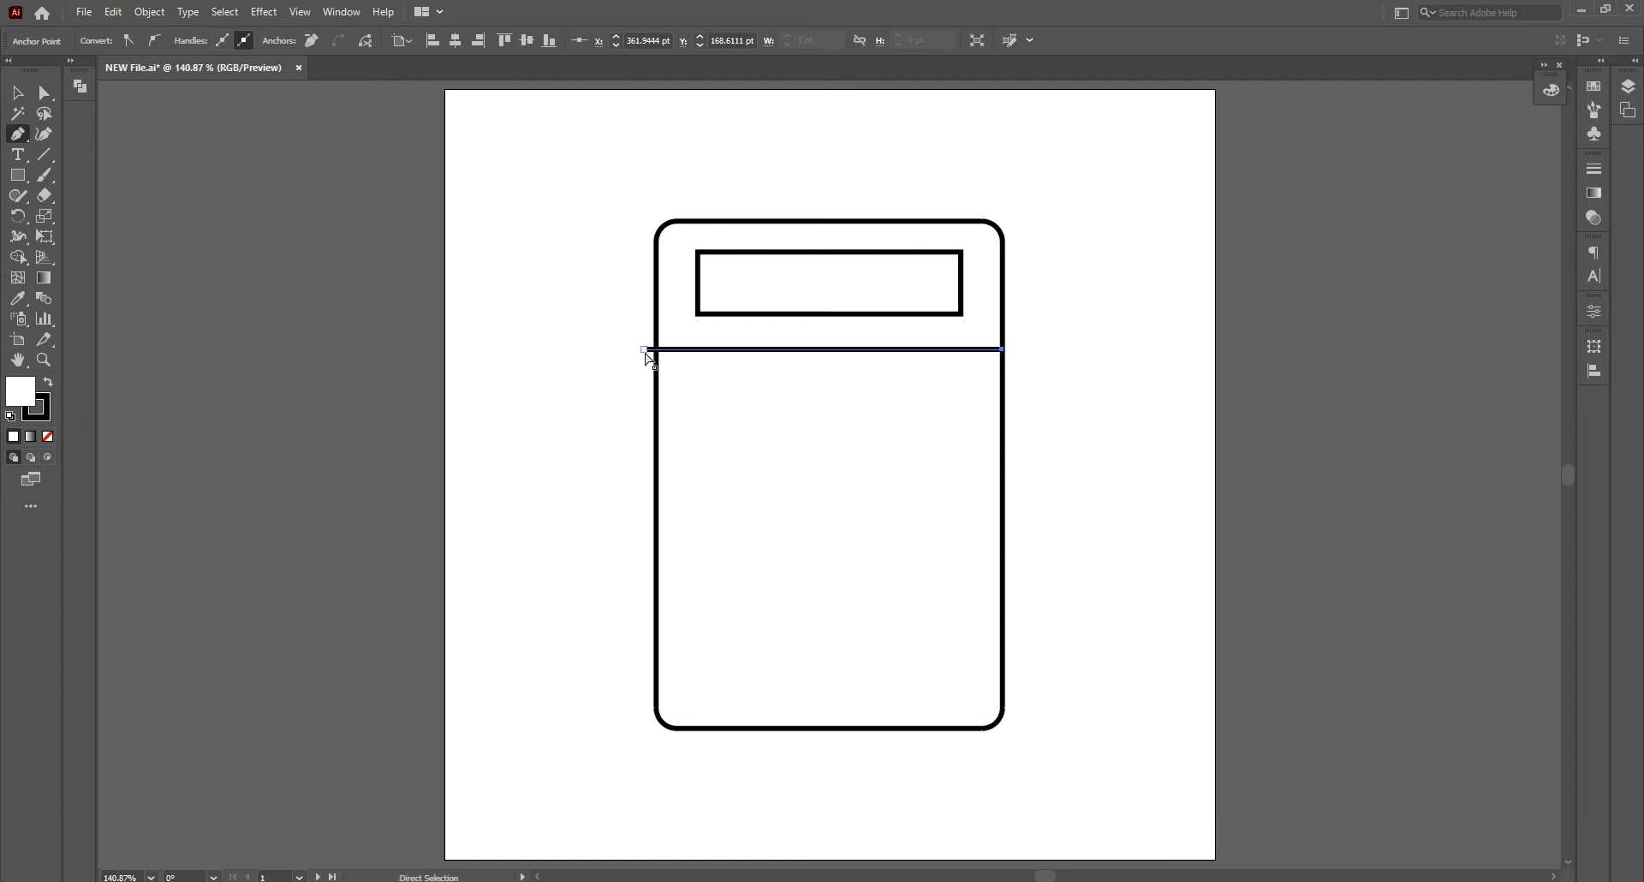
{"action": "left_click", "coordinate": [651, 354], "text": "ctrl"}
{"action": "left_click", "coordinate": [644, 350]}
{"action": "key", "text": "v"}
{"action": "left_click", "coordinate": [624, 374]}
Draw a square key about 36 pt wide below the divider near the body's left side, with its stroke aligned outside
{"action": "key", "text": "m"}
{"action": "left_click_drag", "start_coordinate": [686, 375], "coordinate": [744, 433]}
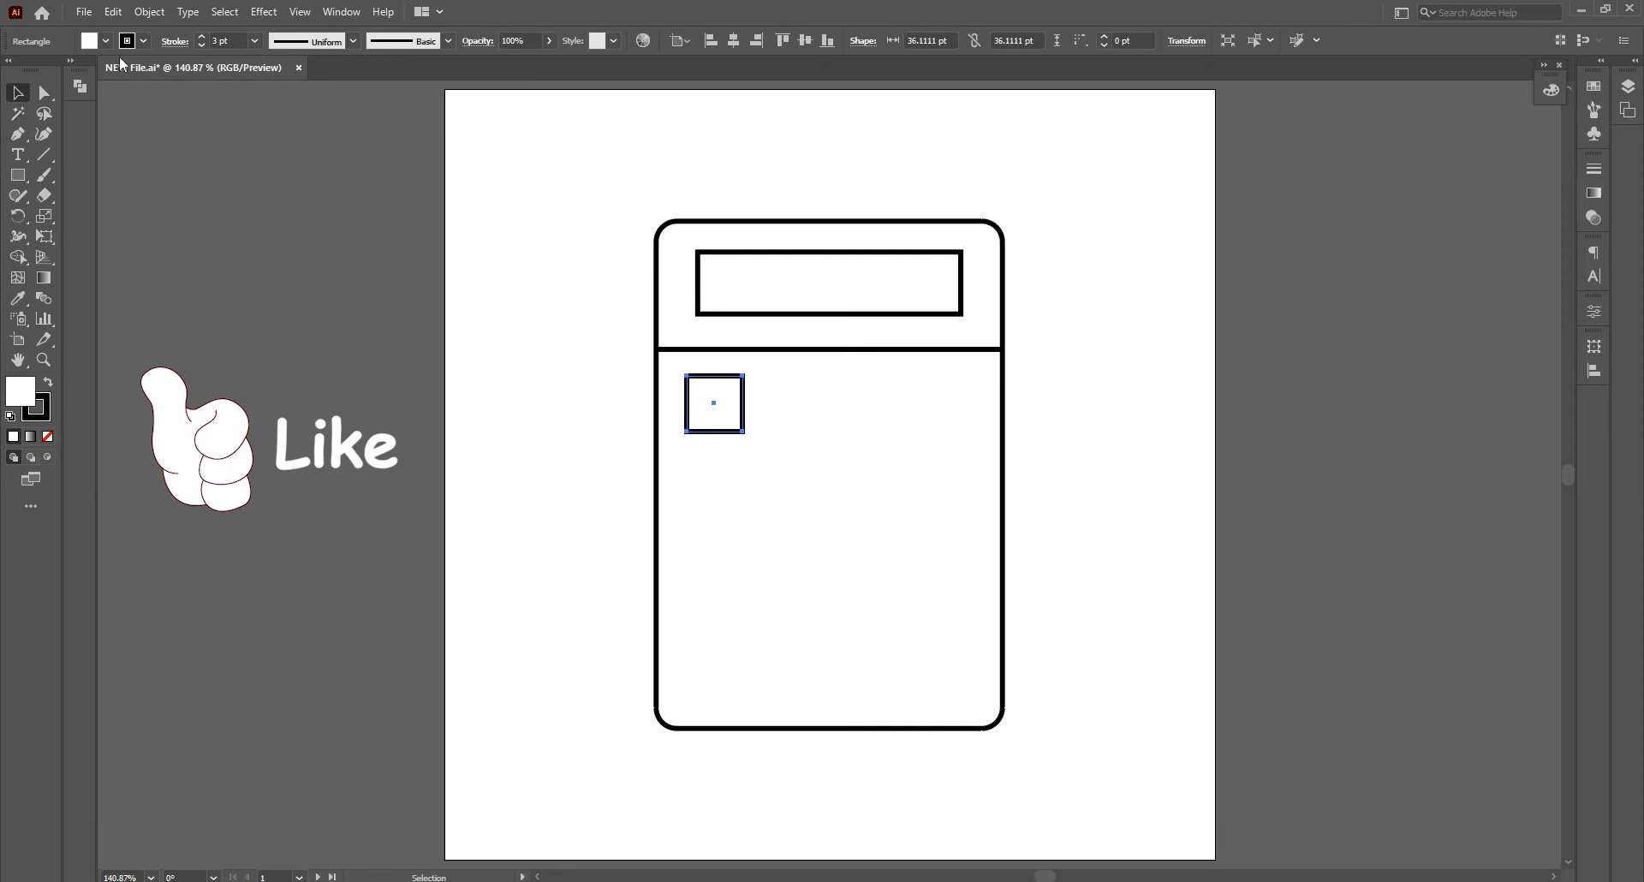
{"action": "left_click", "coordinate": [175, 41]}
{"action": "left_click", "coordinate": [105, 130]}
{"action": "left_click", "coordinate": [711, 406]}
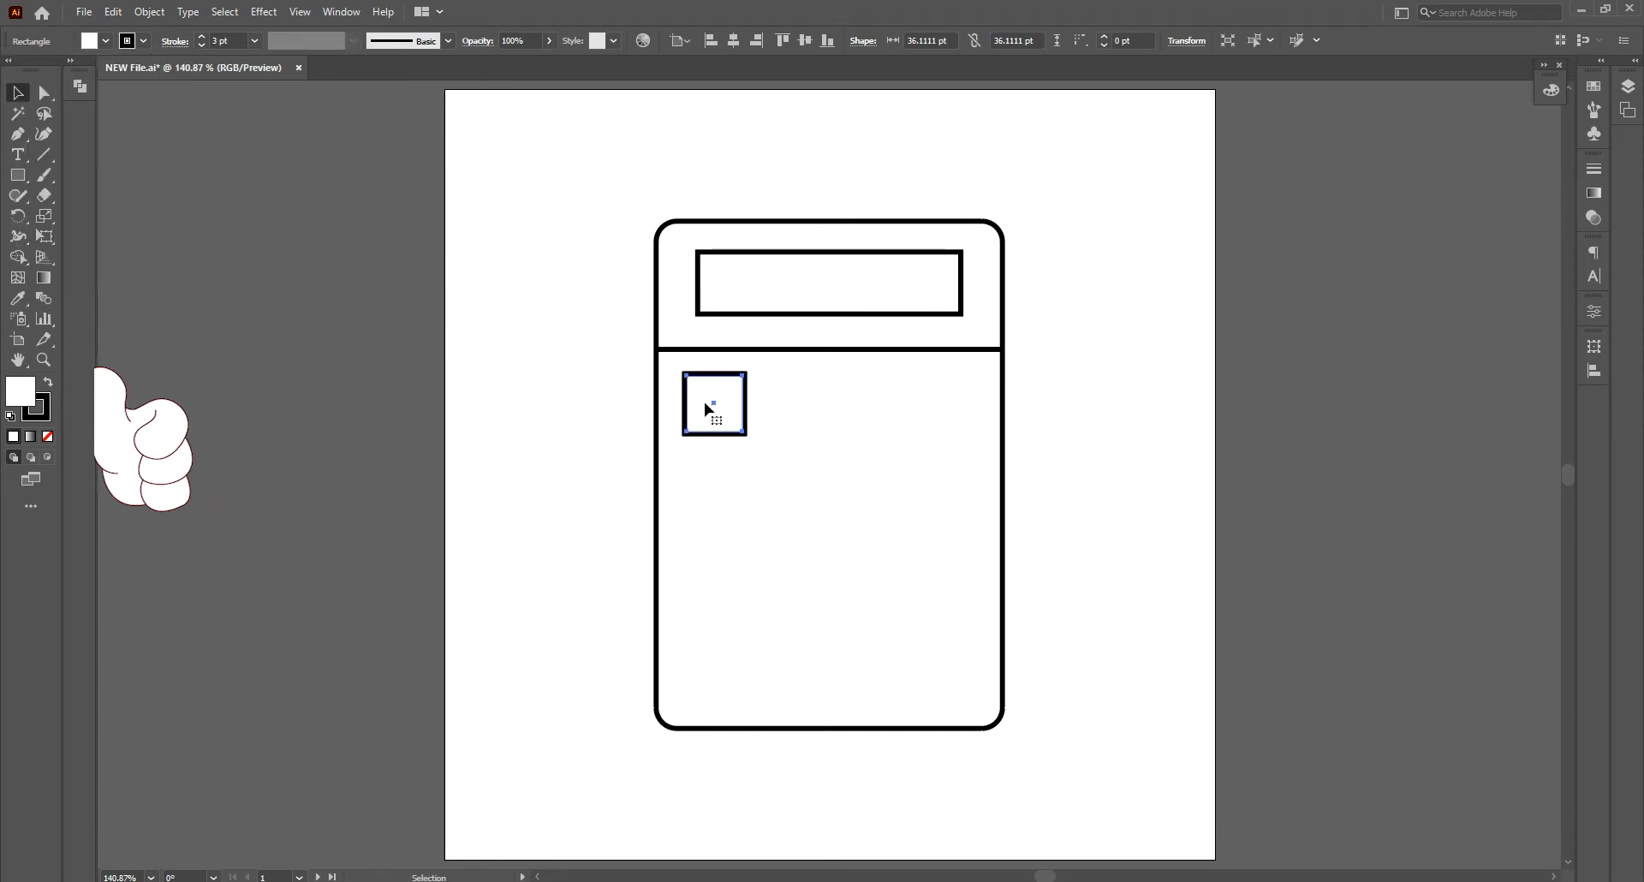
Round the square key's corners and duplicate it to the right to form an evenly spaced row of four keys
{"action": "left_click", "coordinate": [44, 93]}
{"action": "left_click_drag", "start_coordinate": [698, 388], "coordinate": [794, 412]}
{"action": "key", "text": "v"}
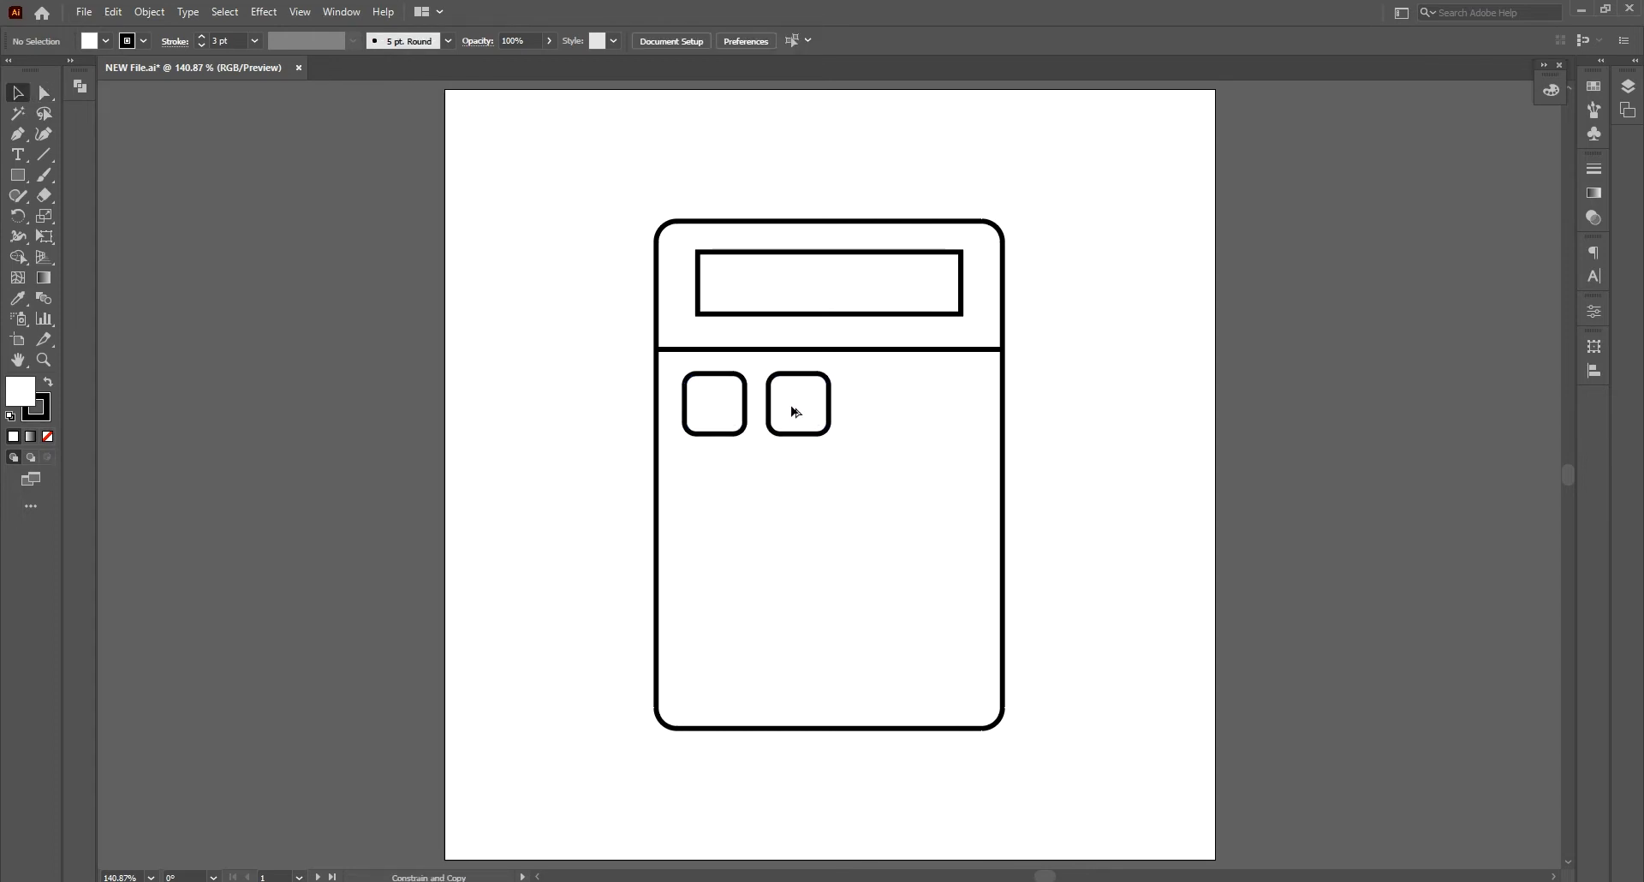
{"action": "key", "text": "ctrl+d"}
{"action": "key", "text": "ctrl+d"}
Scale the four keys down together until each is about 33 pt wide, and center the row beneath the divider
{"action": "left_click", "coordinate": [795, 407], "text": "shift"}
{"action": "left_click", "coordinate": [720, 411], "text": "shift"}
{"action": "key", "text": "e"}
{"action": "left_click_drag", "start_coordinate": [994, 432], "coordinate": [963, 423]}
{"action": "key", "text": "v"}
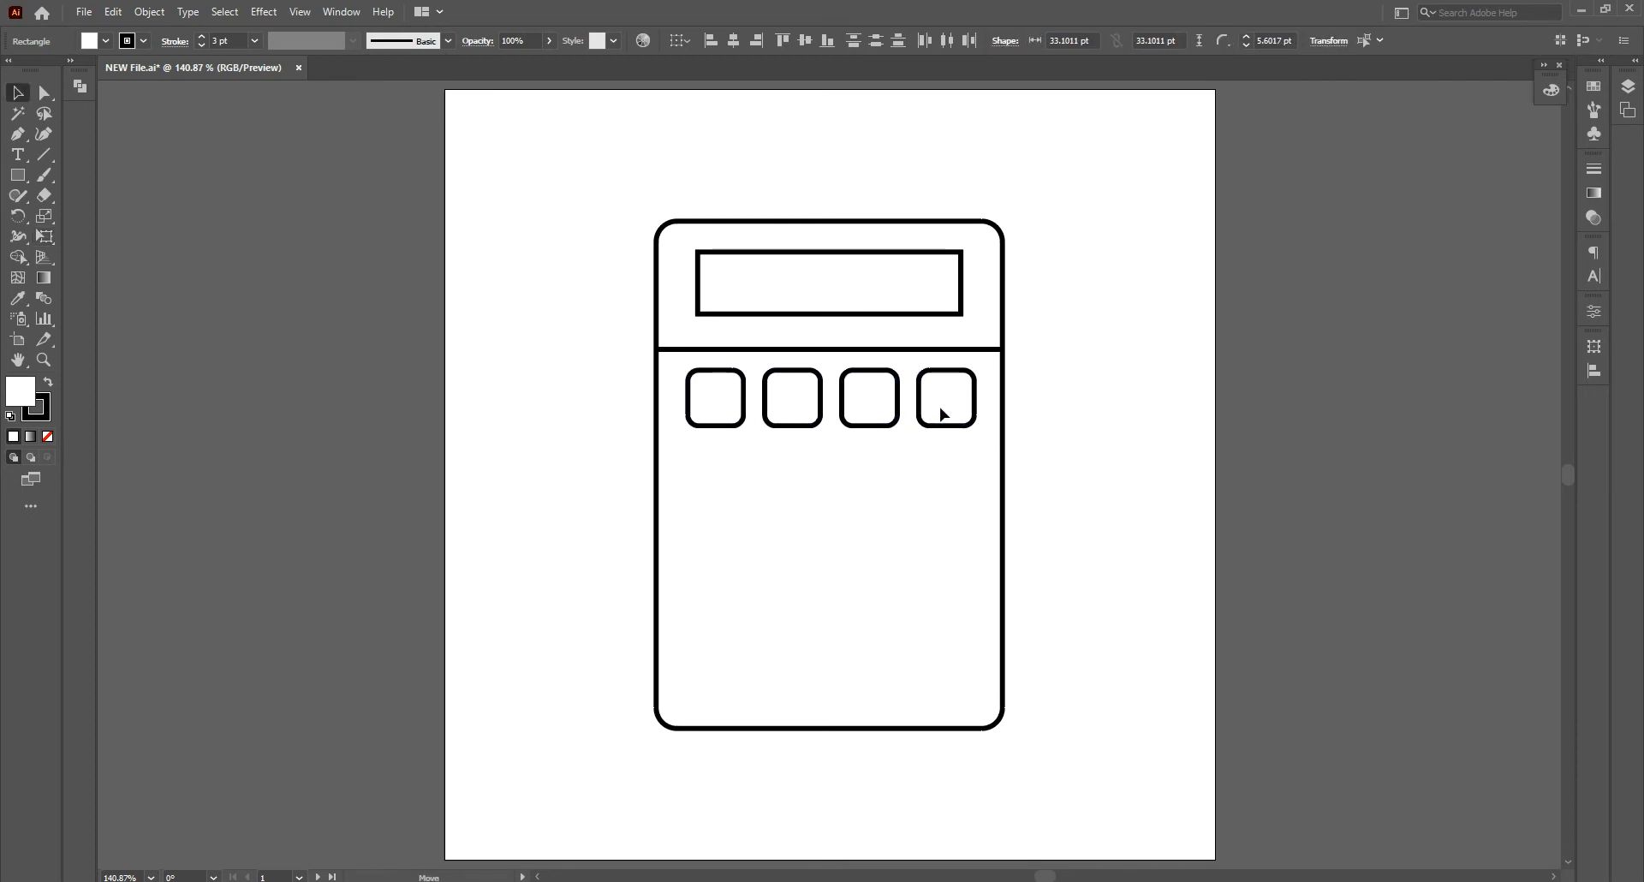
Duplicate the row of keys downward at equal spacing to make five rows
{"action": "left_click_drag", "start_coordinate": [939, 382], "coordinate": [946, 467]}
{"action": "key", "text": "ctrl+d"}
{"action": "key", "text": "ctrl+d"}
{"action": "key", "text": "ctrl+d"}
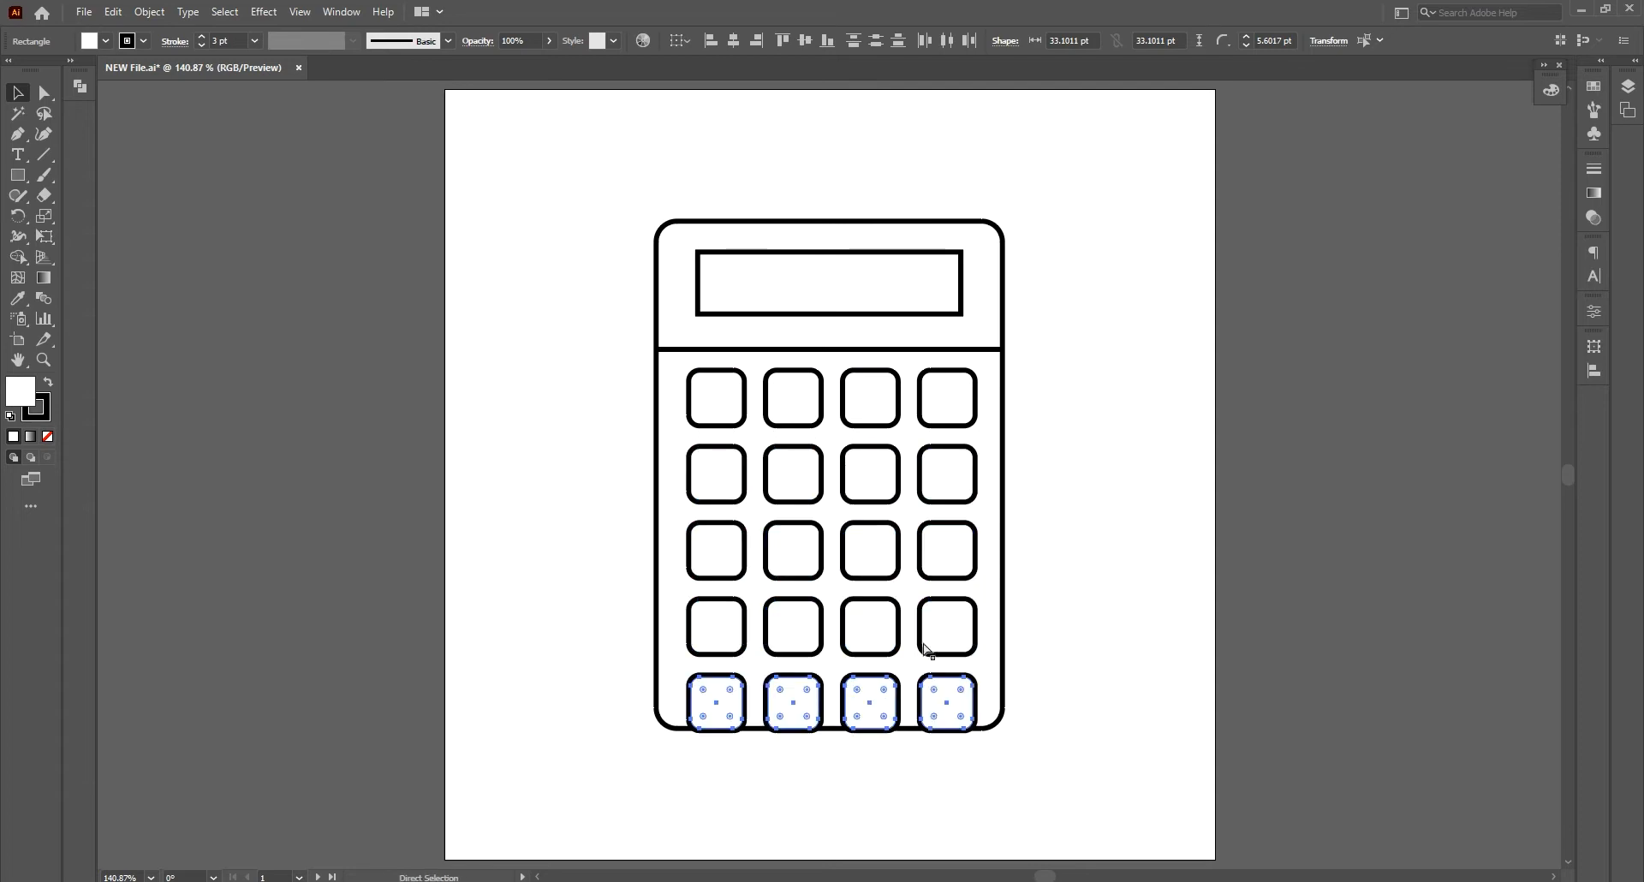
Stretch the calculator body downward to about 346 pt high so that it encloses the lowest row of keys
{"action": "left_click", "coordinate": [672, 604]}
{"action": "key", "text": "e"}
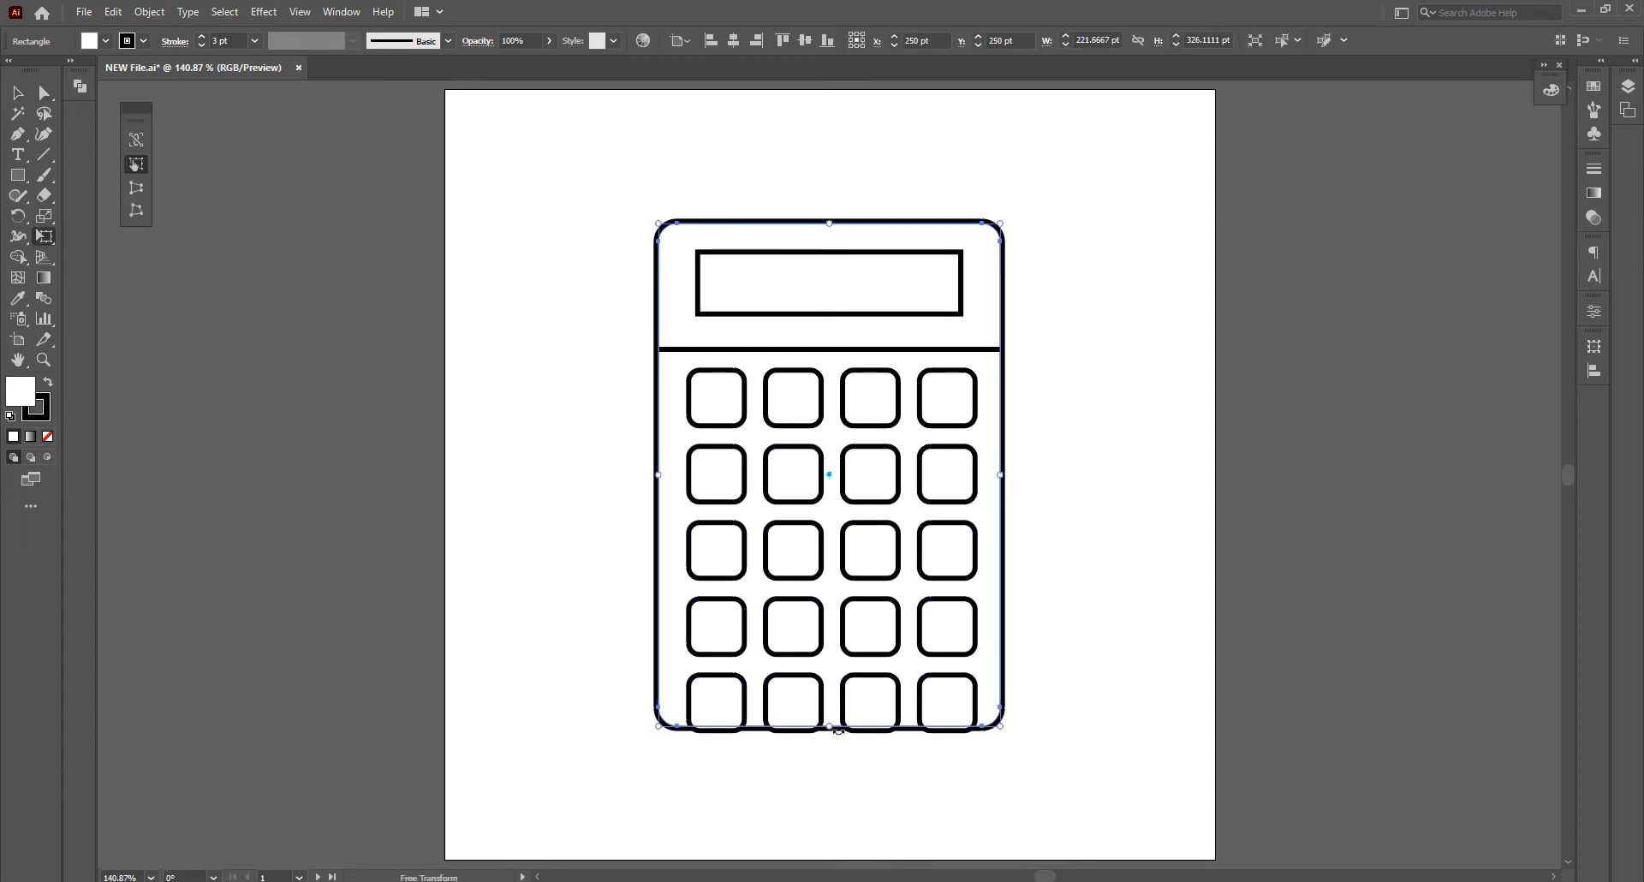
{"action": "left_click_drag", "start_coordinate": [827, 729], "coordinate": [828, 757]}
{"action": "key", "text": "v"}
{"action": "left_click", "coordinate": [632, 622]}
Extend the rightmost key of the fourth row down to the lower edge of the fifth row, keeping its rounded corners
{"action": "left_click", "coordinate": [953, 634]}
{"action": "left_click", "coordinate": [44, 92]}
{"action": "left_click", "coordinate": [18, 134]}
{"action": "left_click", "coordinate": [968, 651], "text": "ctrl"}
{"action": "left_click", "coordinate": [967, 651], "text": "ctrl"}
{"action": "left_click", "coordinate": [949, 656], "text": "ctrl"}
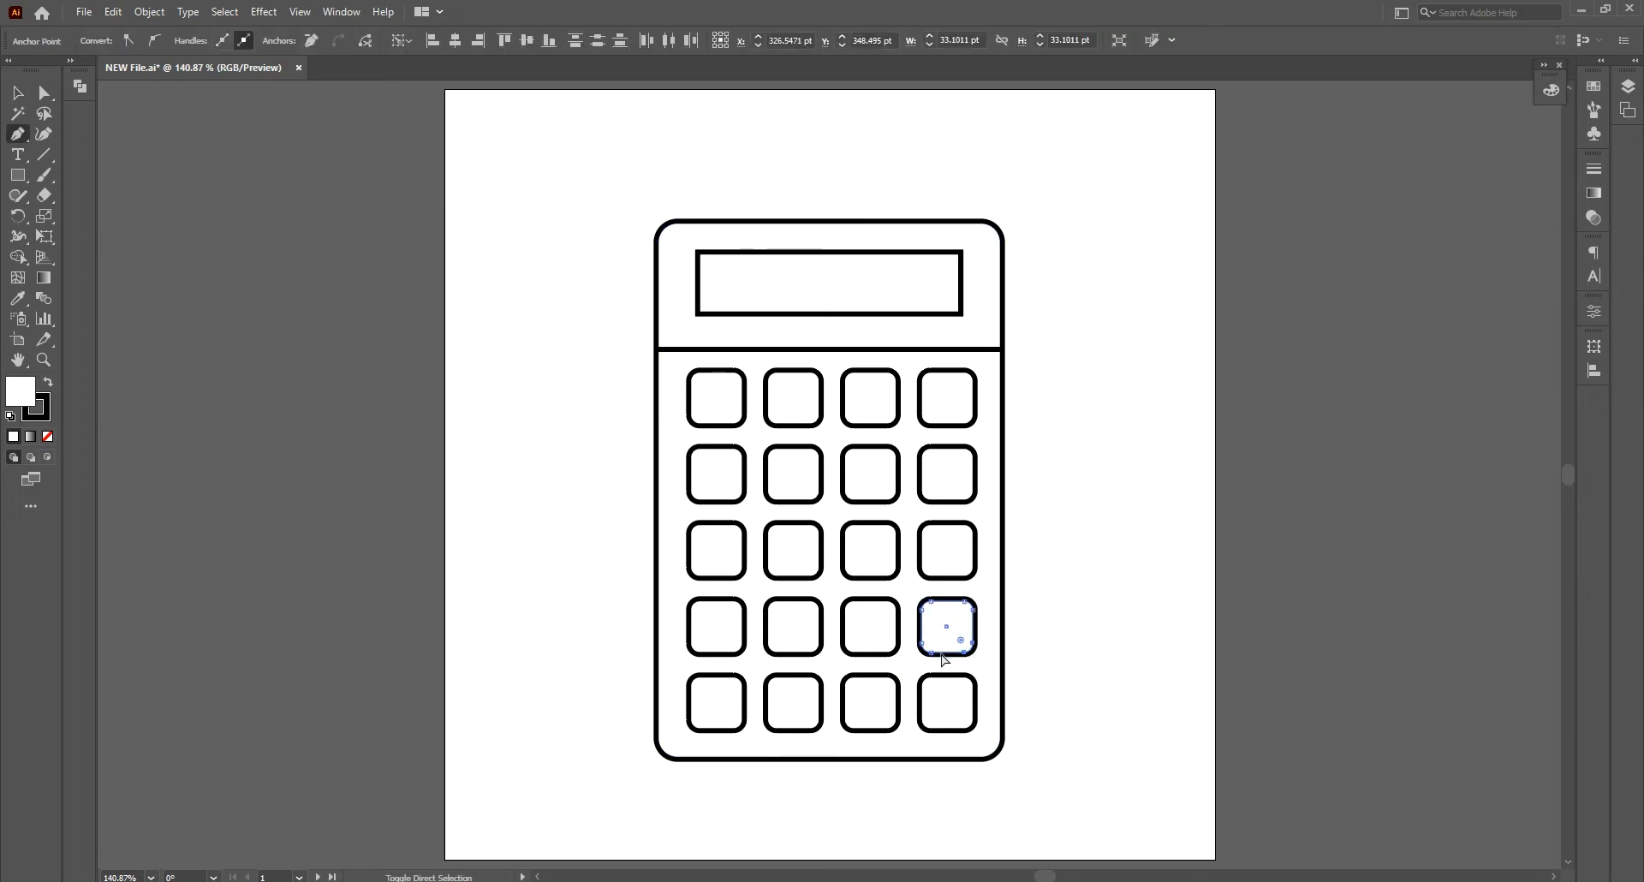
{"action": "left_click_drag", "start_coordinate": [967, 656], "coordinate": [965, 728]}
{"action": "key", "text": "v"}
Delete the rightmost key of the fifth row that overlaps the tall key
{"action": "left_click", "coordinate": [1023, 696]}
{"action": "left_click", "coordinate": [967, 676]}
{"action": "key", "text": "Delete"}
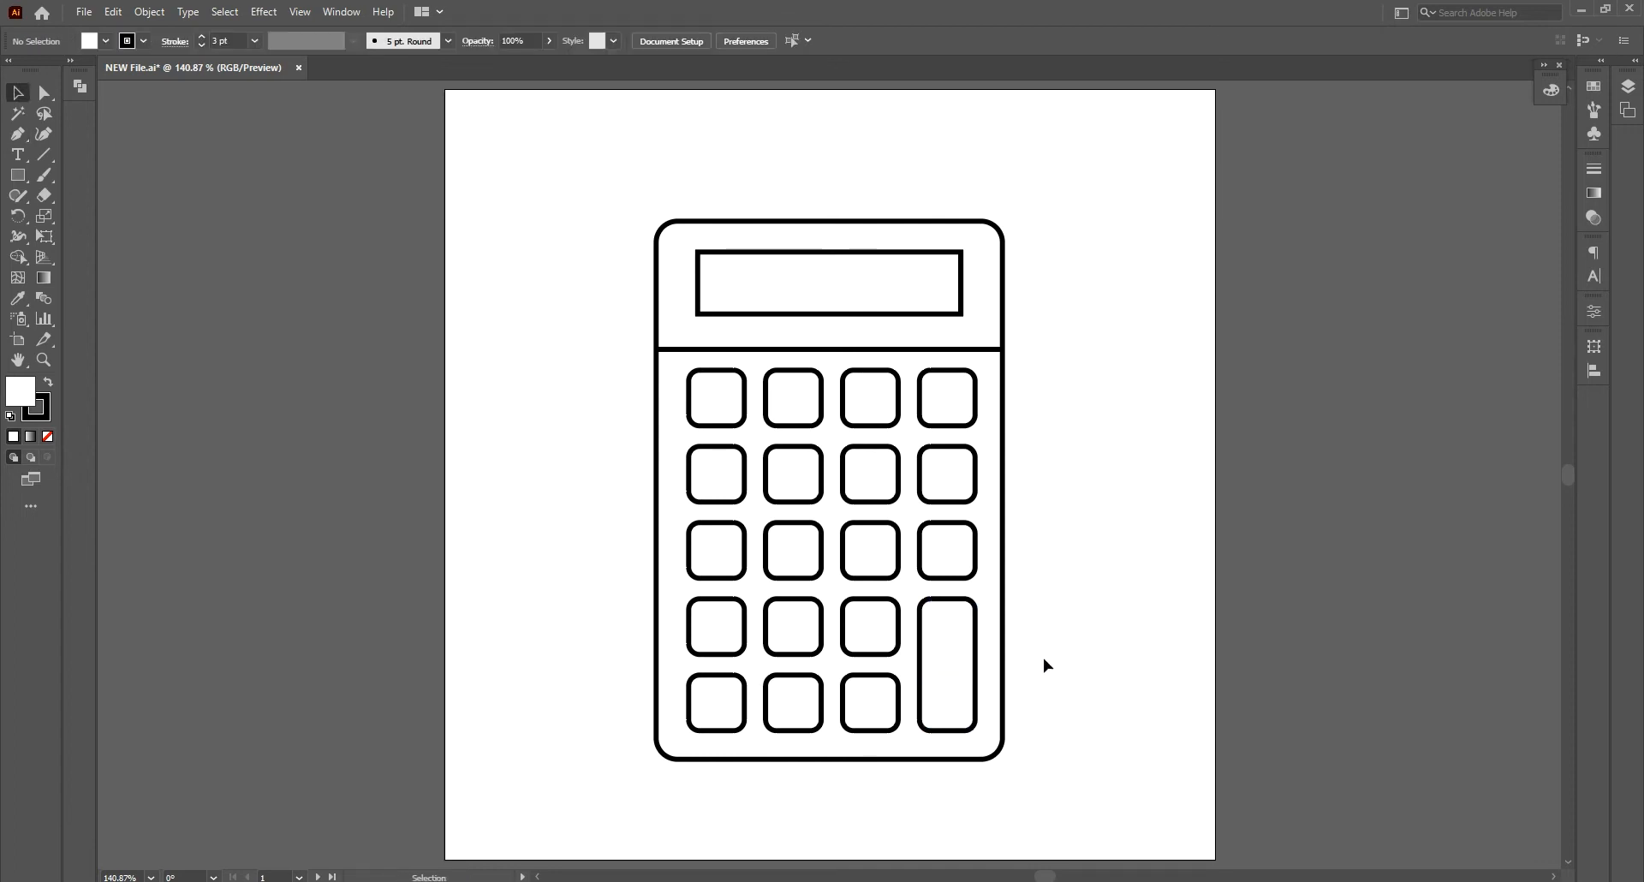
Enlarge the calculator body upward and equally on both sides to about 232 by 354 pt
{"action": "left_click", "coordinate": [830, 251]}
{"action": "key", "text": "e"}
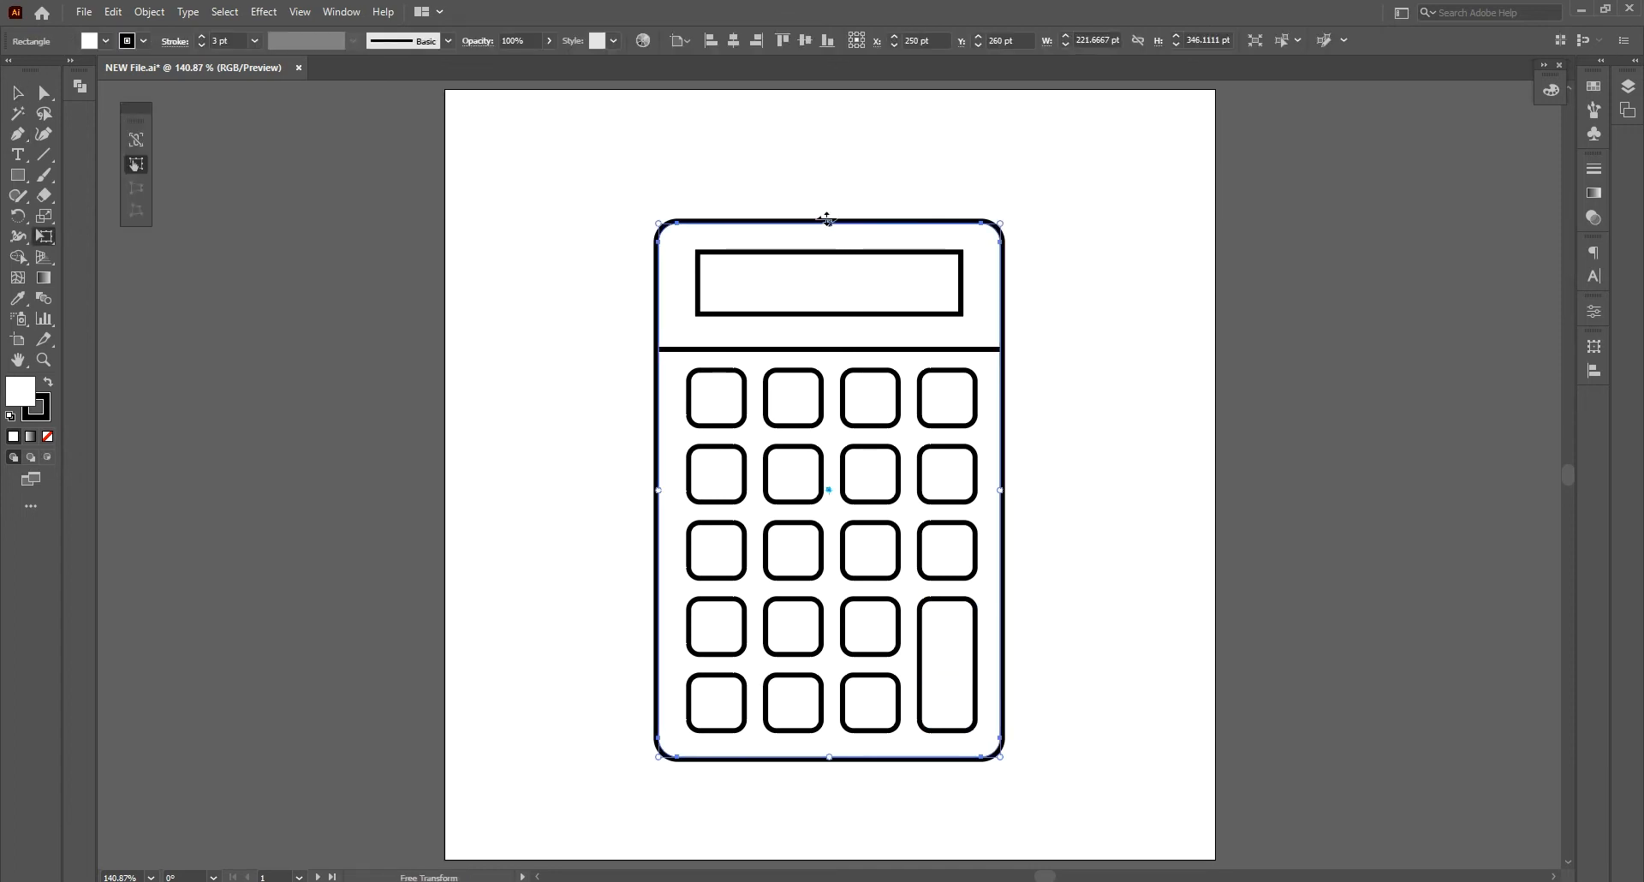
{"action": "left_click_drag", "start_coordinate": [826, 219], "coordinate": [826, 209]}
{"action": "left_click_drag", "start_coordinate": [1001, 483], "coordinate": [1008, 483]}
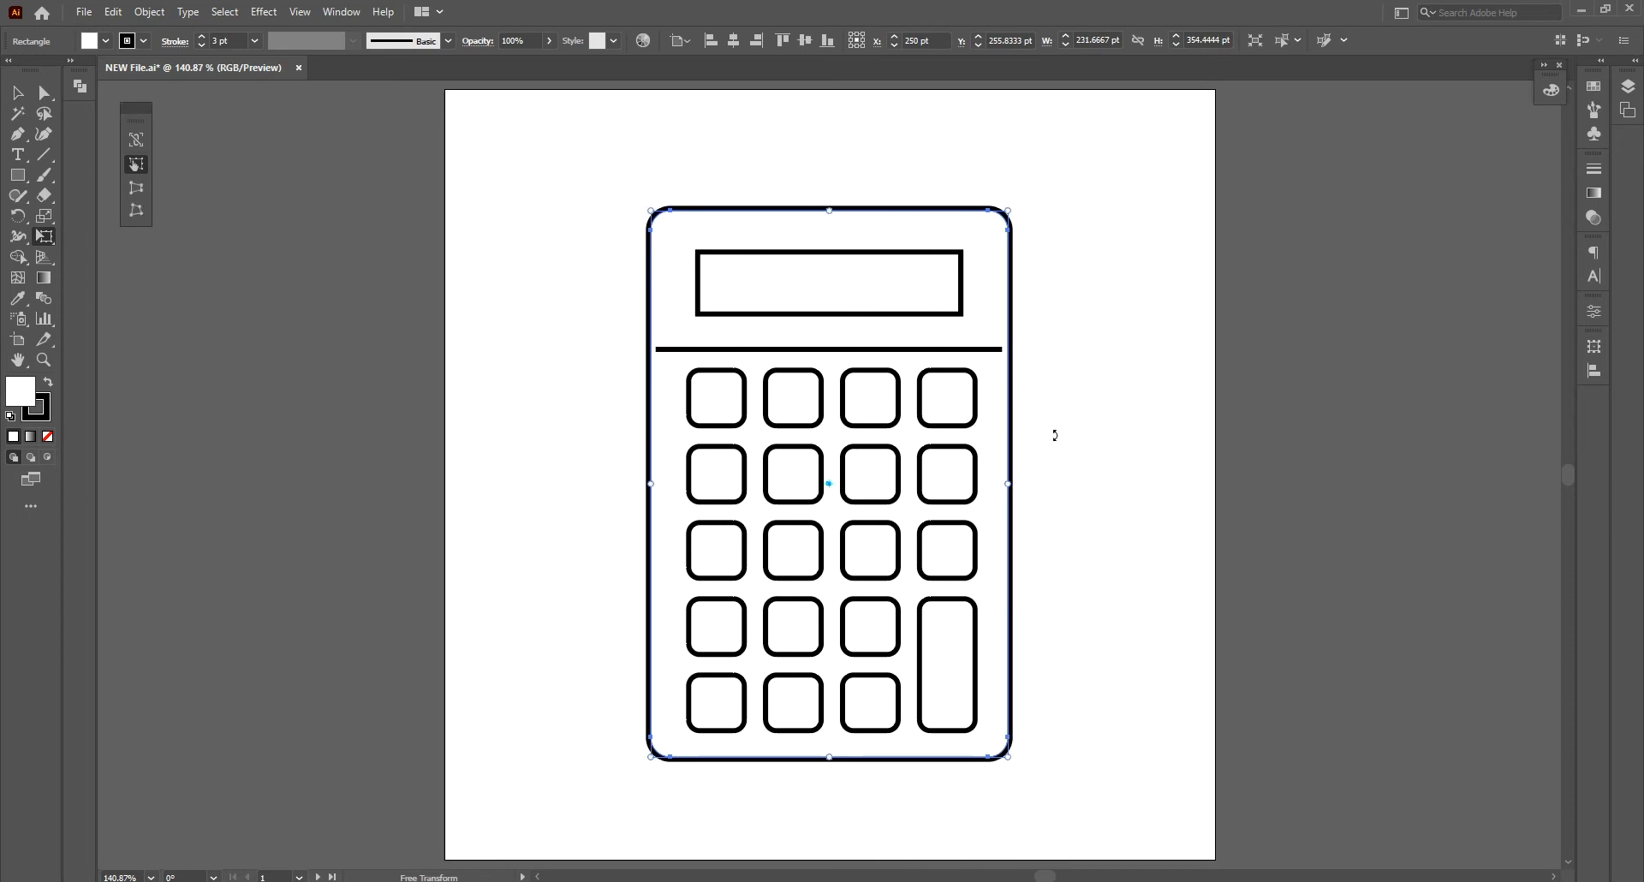
Widen the divider line on both sides to about 234 pt so that it meets the body's edges
{"action": "left_click", "coordinate": [998, 349]}
{"action": "left_click_drag", "start_coordinate": [1005, 348], "coordinate": [1010, 349]}
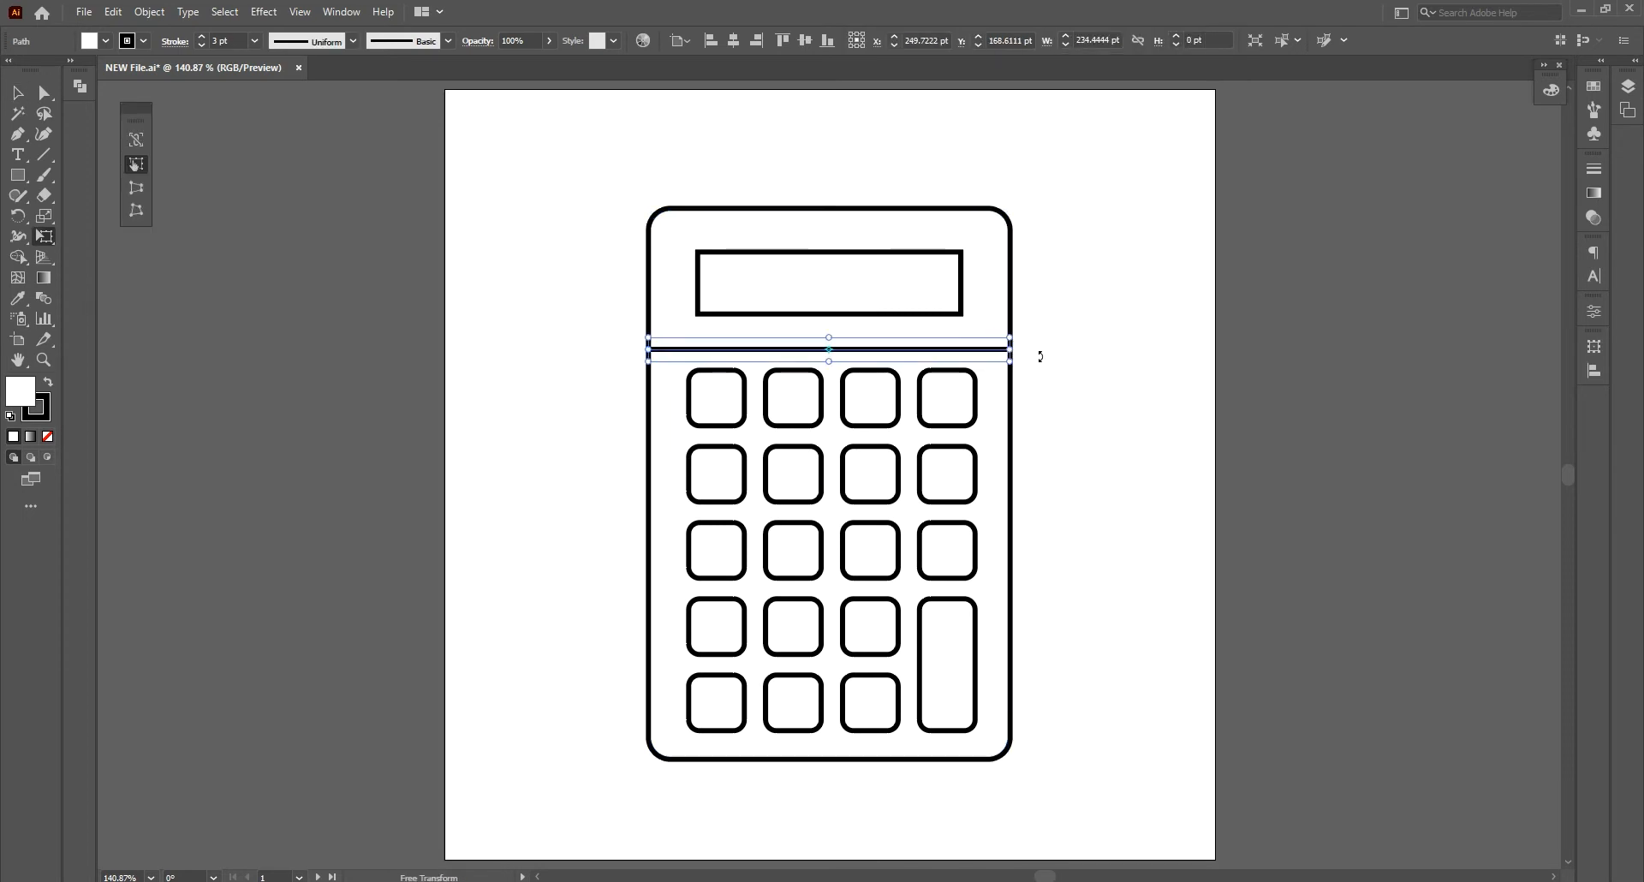
{"action": "key", "text": "v"}
Fill all the keys, including the tall one, with a medium blue-grey of about #808389
{"action": "left_click", "coordinate": [707, 390]}
{"action": "left_click_drag", "start_coordinate": [634, 372], "coordinate": [945, 706]}
{"action": "left_click", "coordinate": [994, 641], "text": "shift"}
{"action": "double_click", "coordinate": [26, 395]}
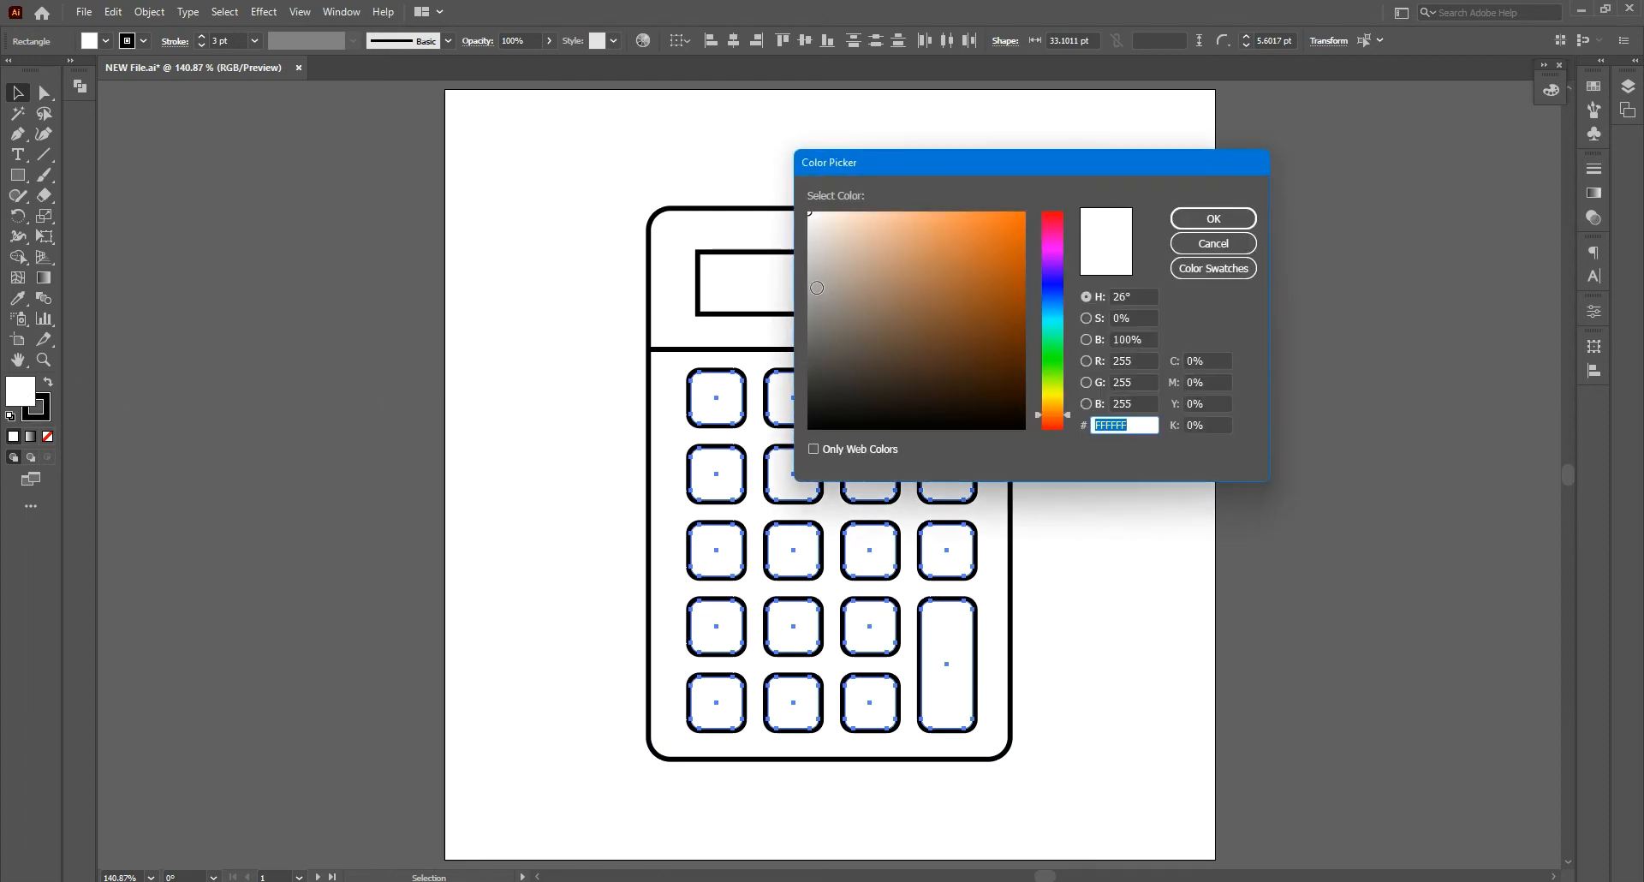
{"action": "left_click", "coordinate": [802, 309]}
{"action": "left_click", "coordinate": [1213, 218]}
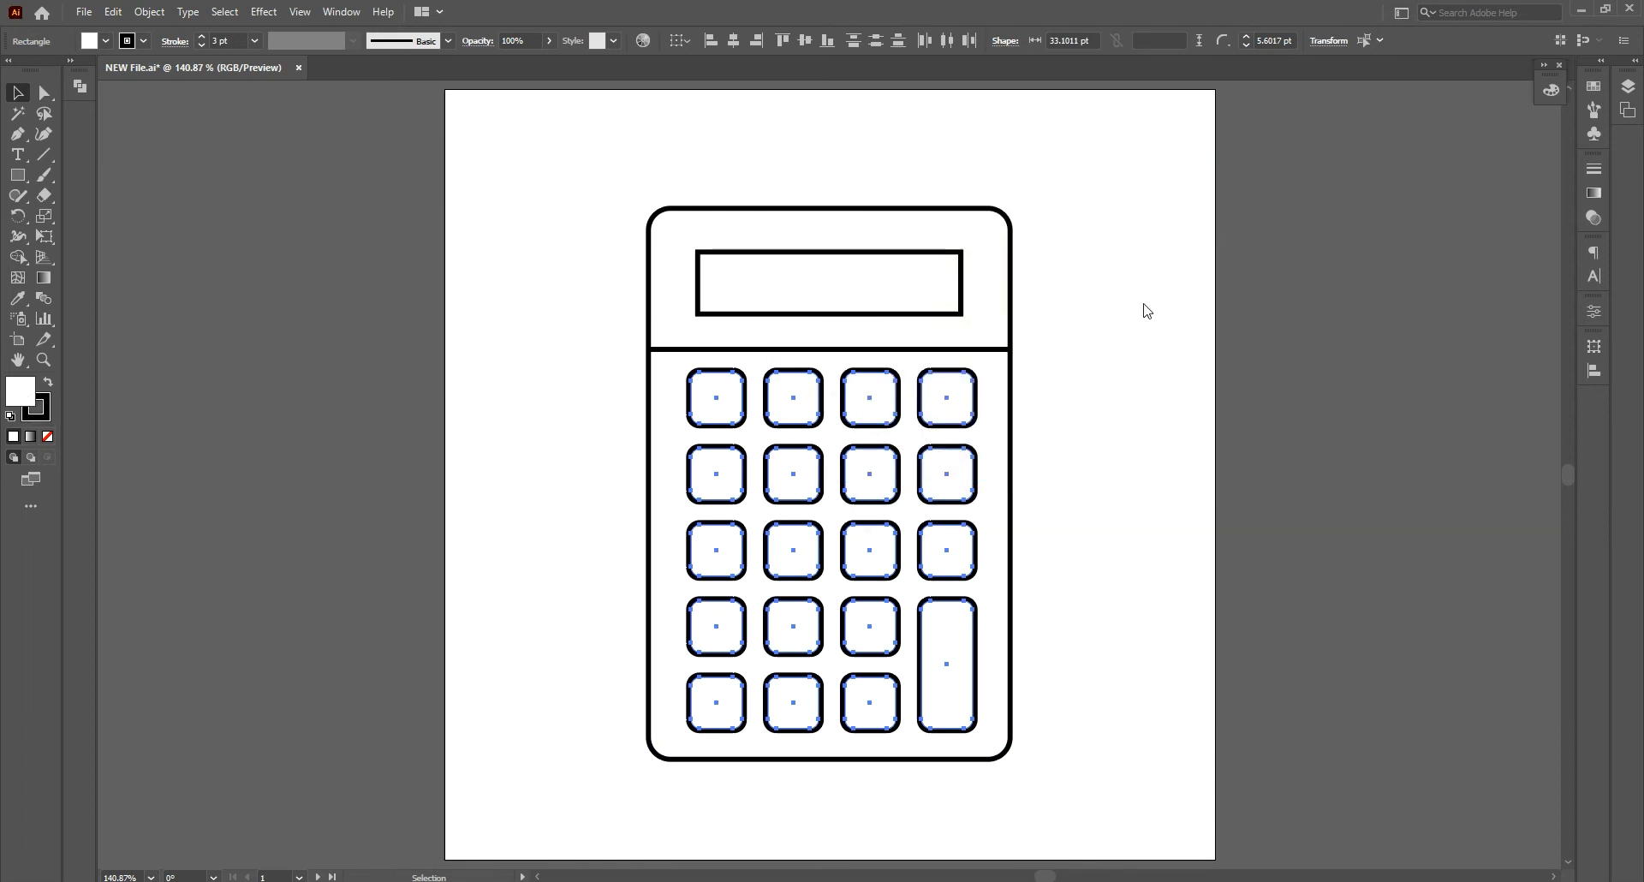
{"action": "double_click", "coordinate": [20, 392]}
{"action": "left_click_drag", "start_coordinate": [1057, 318], "coordinate": [1057, 296]}
{"action": "left_click_drag", "start_coordinate": [816, 320], "coordinate": [822, 310]}
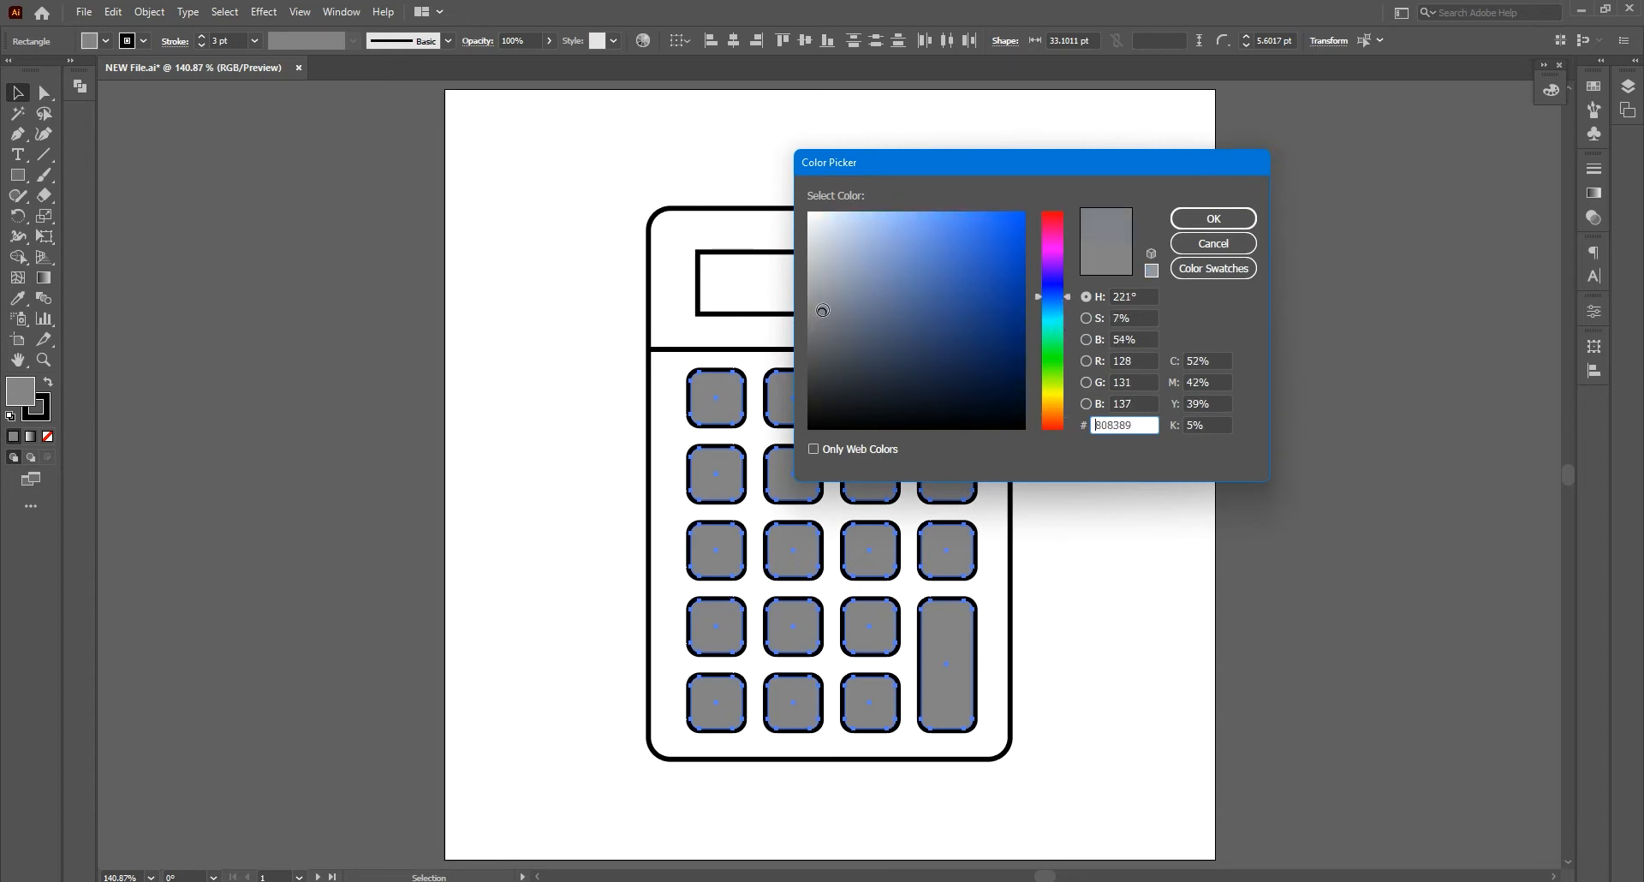
{"action": "left_click", "coordinate": [1174, 220]}
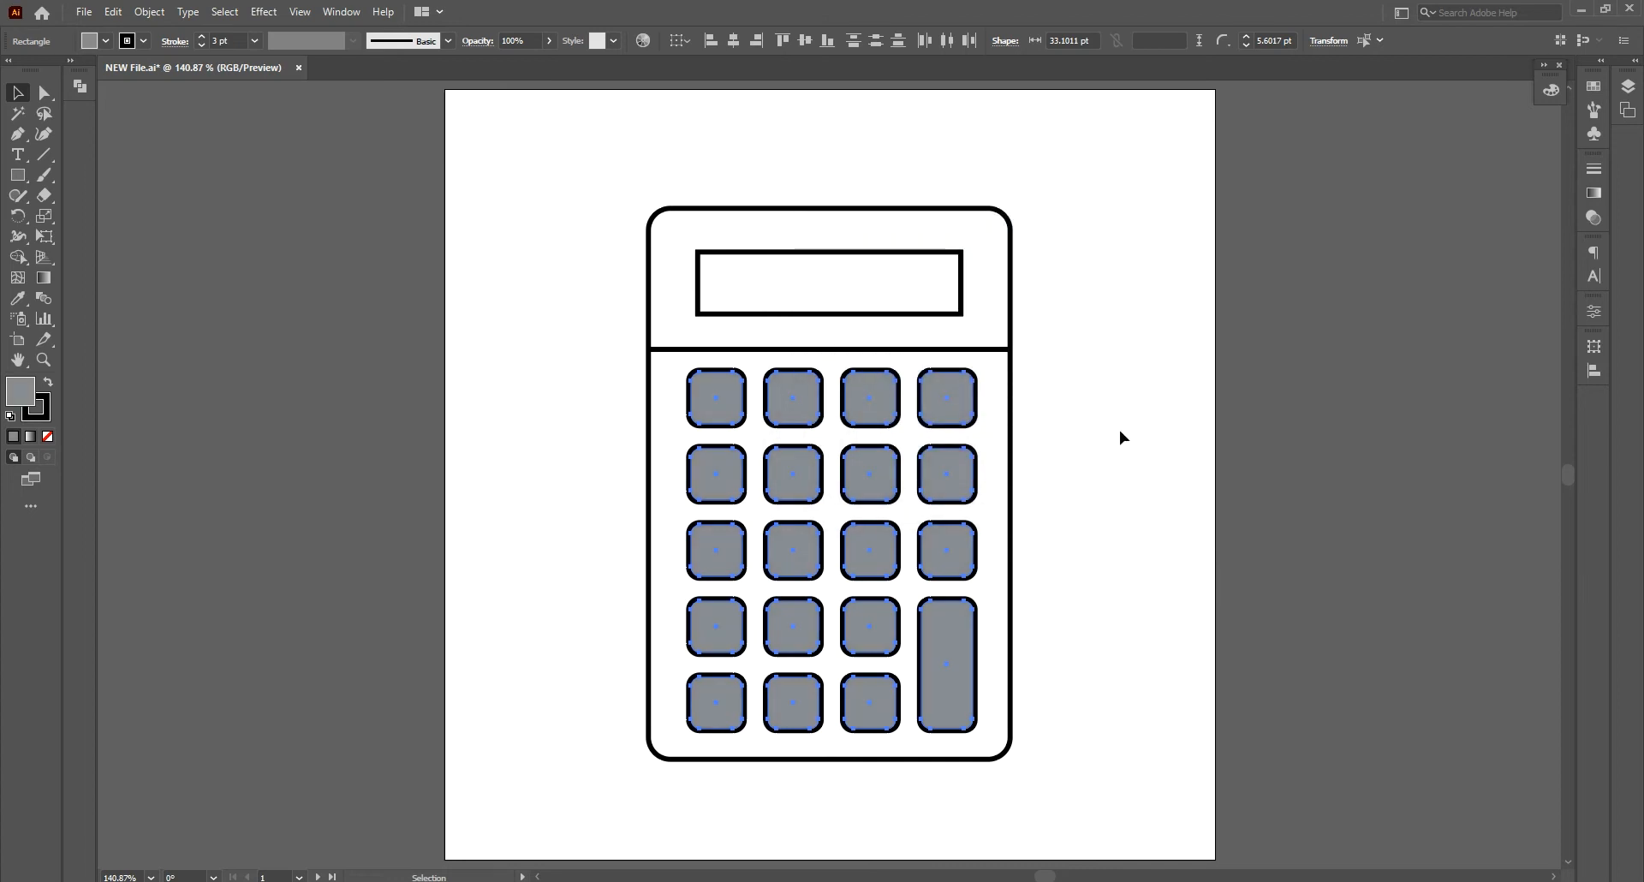
{"action": "left_click", "coordinate": [1118, 430]}
Place two slightly offset, overlapping copies of the top-left key beside the calculator and remove their strokes
{"action": "left_click_drag", "start_coordinate": [726, 397], "coordinate": [570, 400]}
{"action": "left_click", "coordinate": [553, 377], "text": "shift"}
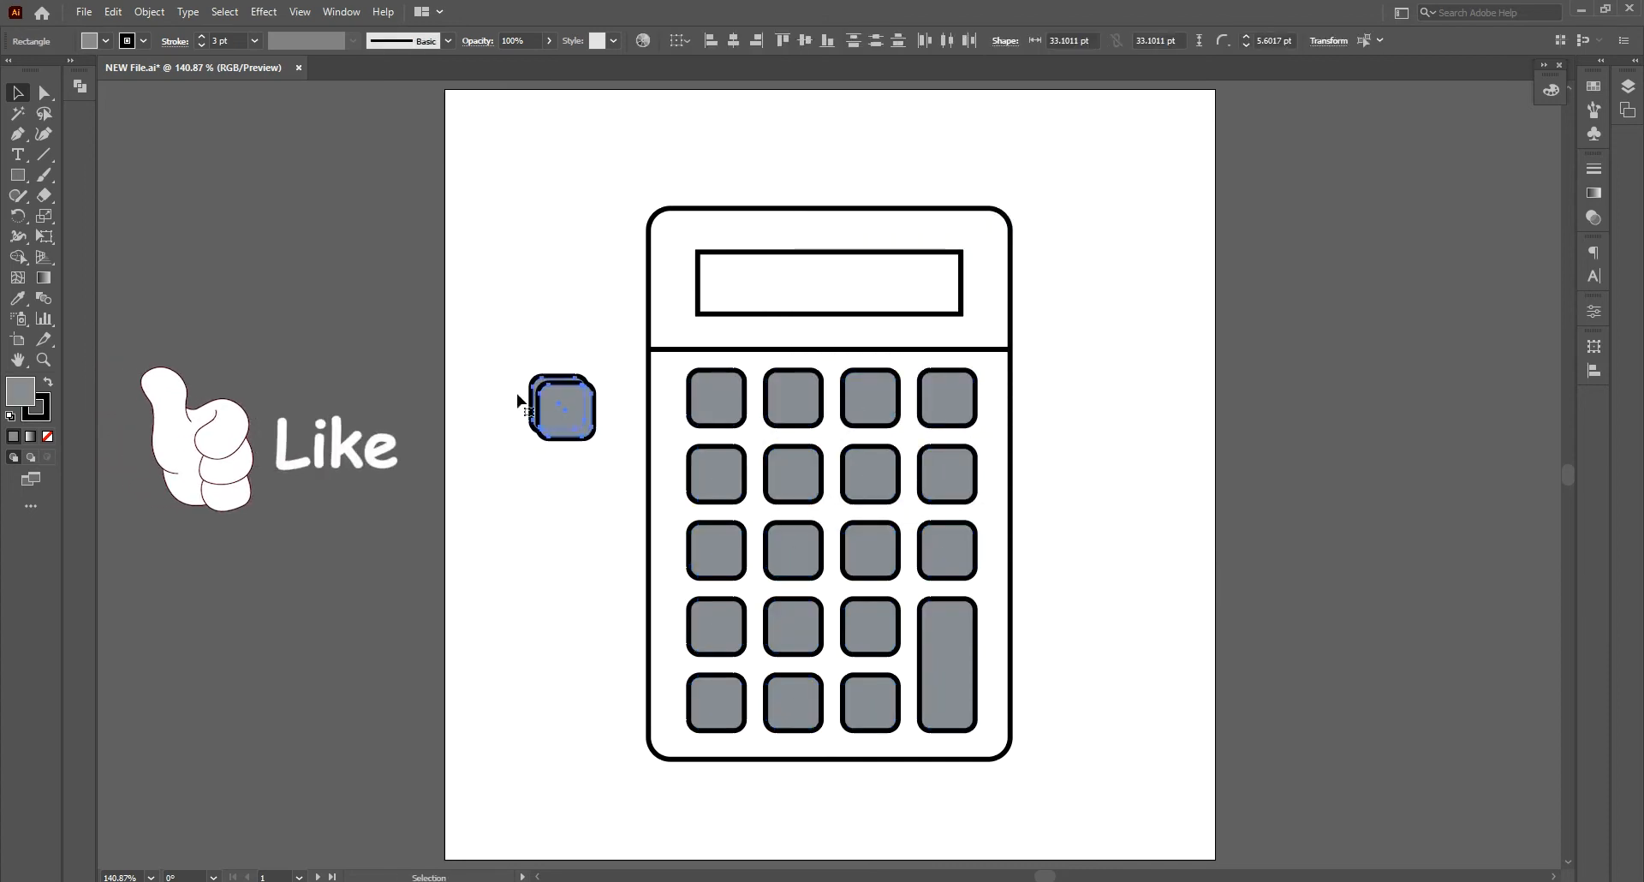
{"action": "left_click", "coordinate": [43, 413]}
{"action": "left_click", "coordinate": [48, 438]}
{"action": "left_click", "coordinate": [455, 438]}
{"action": "left_click", "coordinate": [577, 396]}
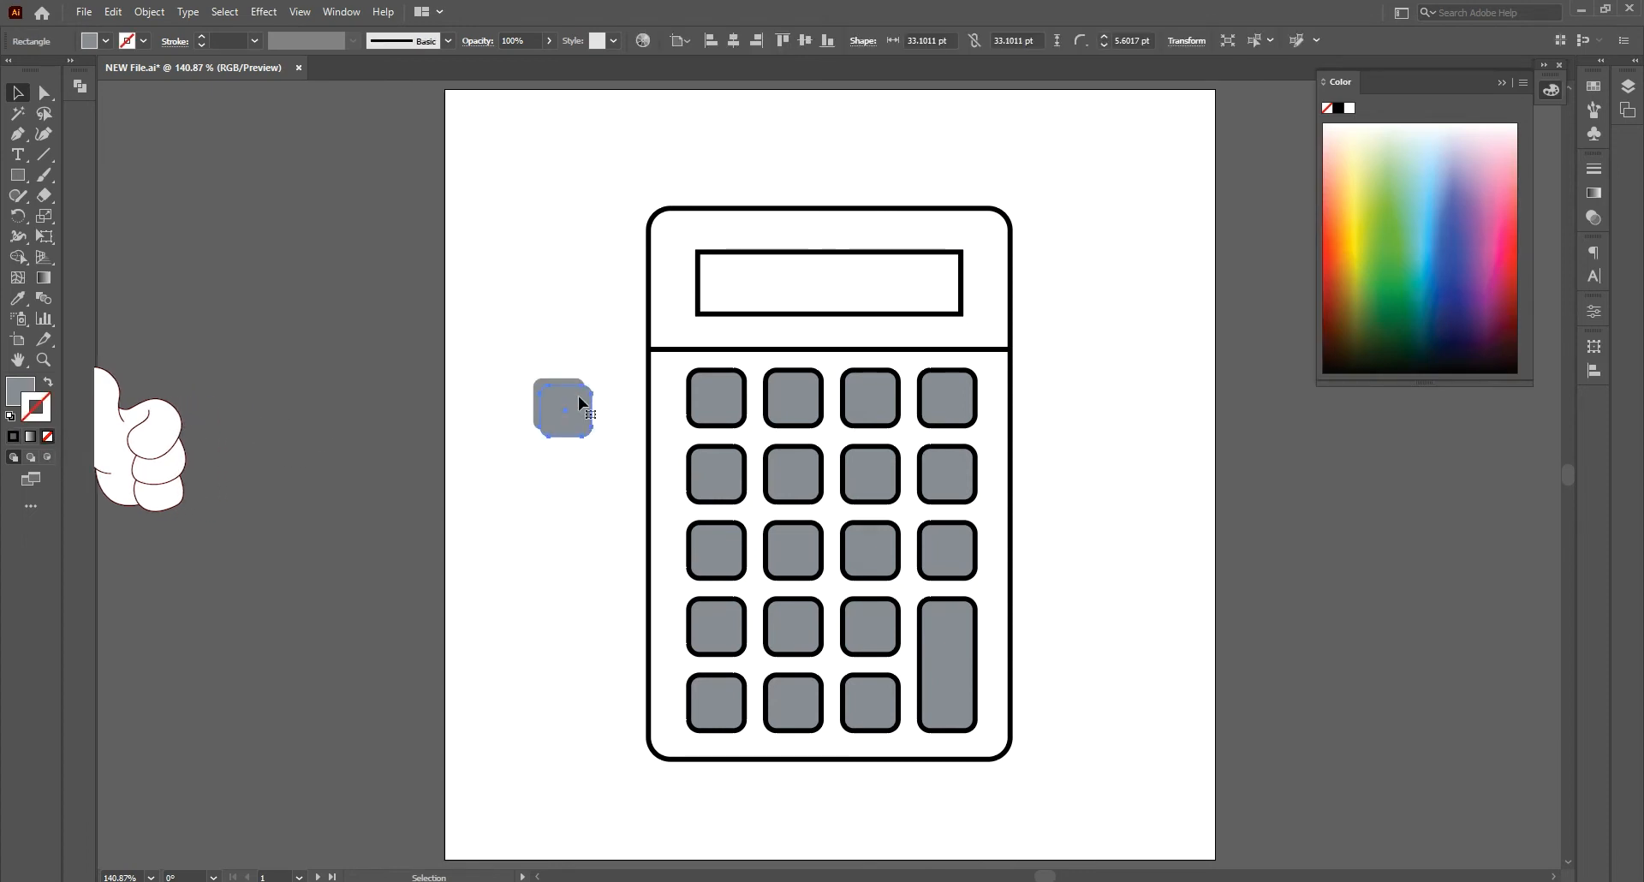
Split the overlapping copies with the Shape Builder and delete the remainder, keeping only the upper-left corner sliver
{"action": "key", "text": "shift+m"}
{"action": "mouse_move", "coordinate": [445, 387]}
{"action": "left_mouse_down"}
{"action": "mouse_move", "coordinate": [546, 435]}
{"action": "mouse_move", "coordinate": [561, 409]}
{"action": "left_mouse_up"}
{"action": "left_click", "coordinate": [18, 92]}
{"action": "left_click", "coordinate": [454, 330]}
{"action": "left_click", "coordinate": [570, 419]}
{"action": "key", "text": "Delete"}
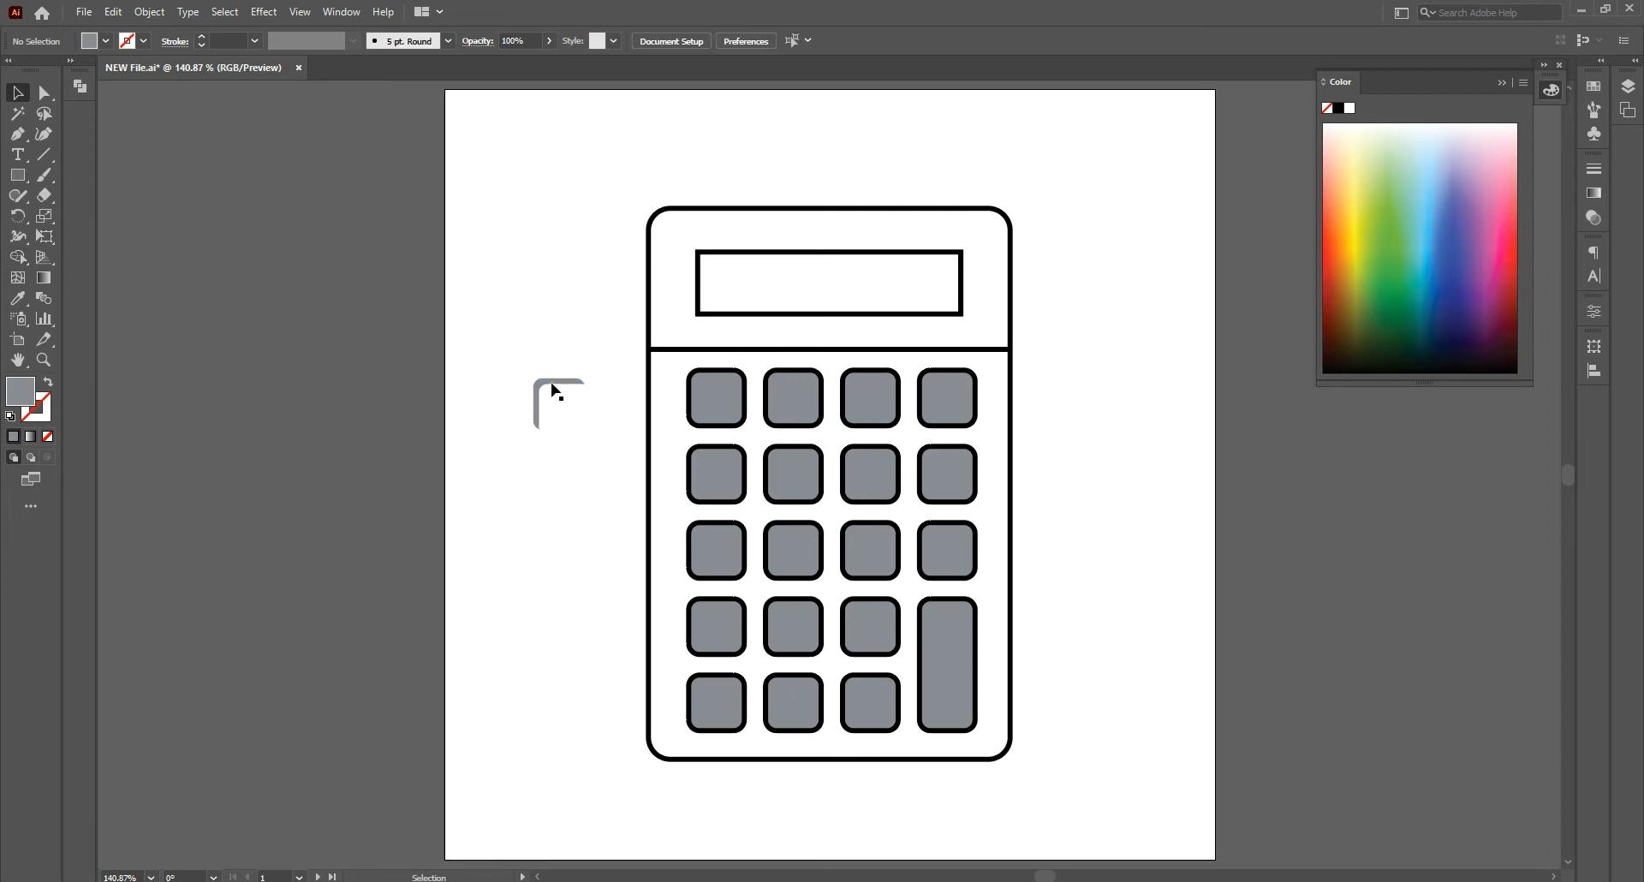
Fill the corner sliver with white to make a highlight shape
{"action": "left_click", "coordinate": [552, 382]}
{"action": "double_click", "coordinate": [23, 396]}
{"action": "left_click", "coordinate": [817, 208]}
{"action": "left_click", "coordinate": [1211, 217]}
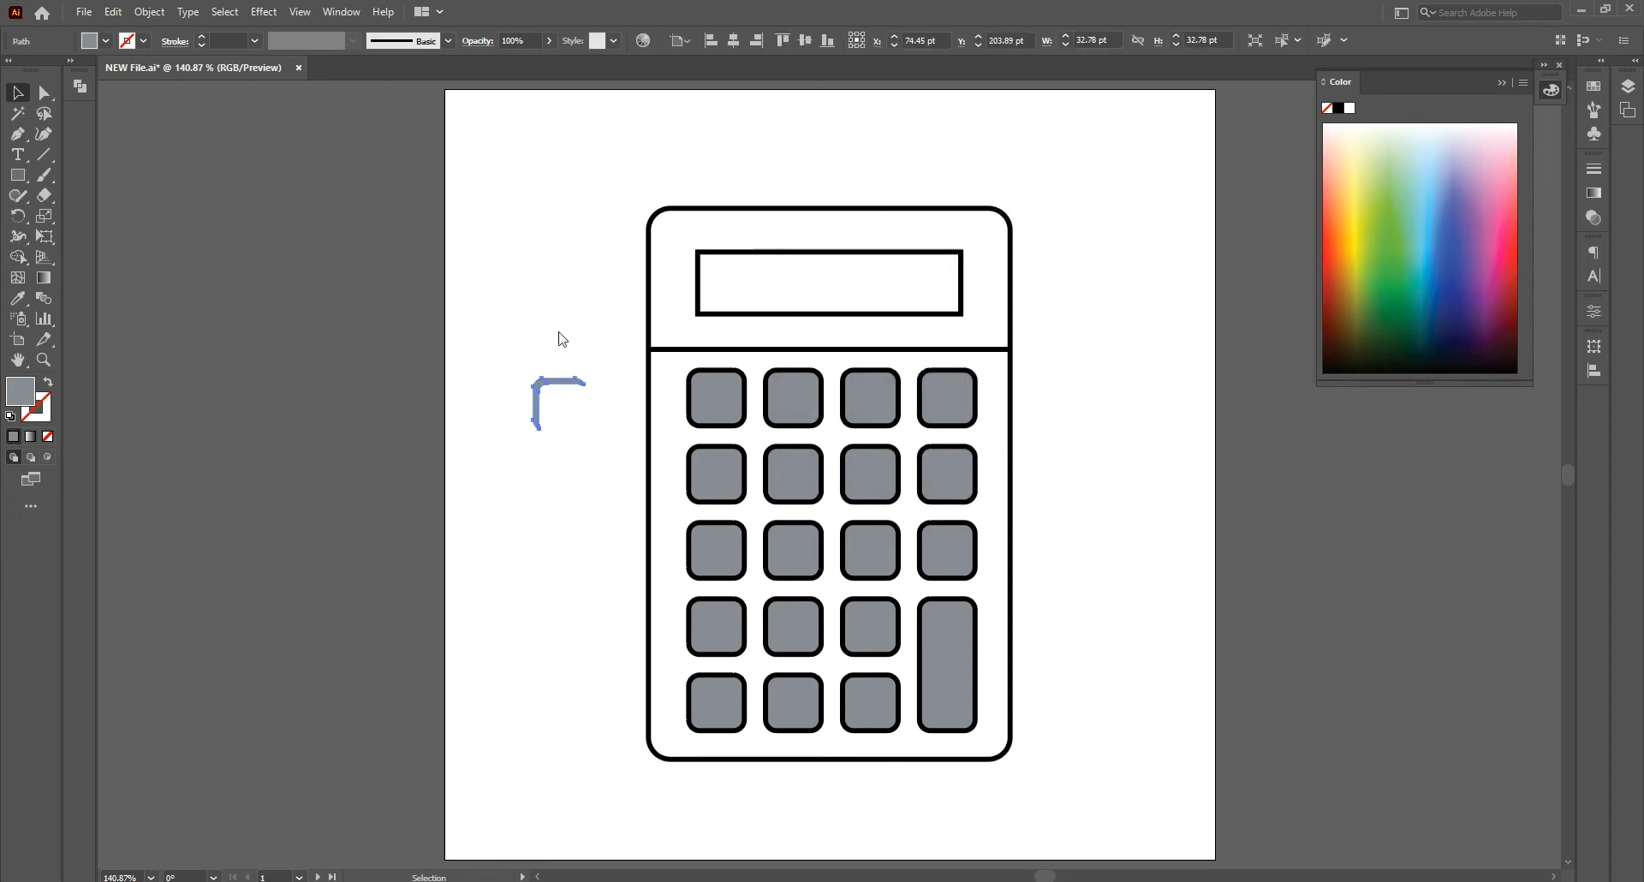
Move the white highlight onto the upper-left inner edge of the top-left key and set its opacity to 20%
{"action": "left_click", "coordinate": [553, 387]}
{"action": "left_click", "coordinate": [705, 377]}
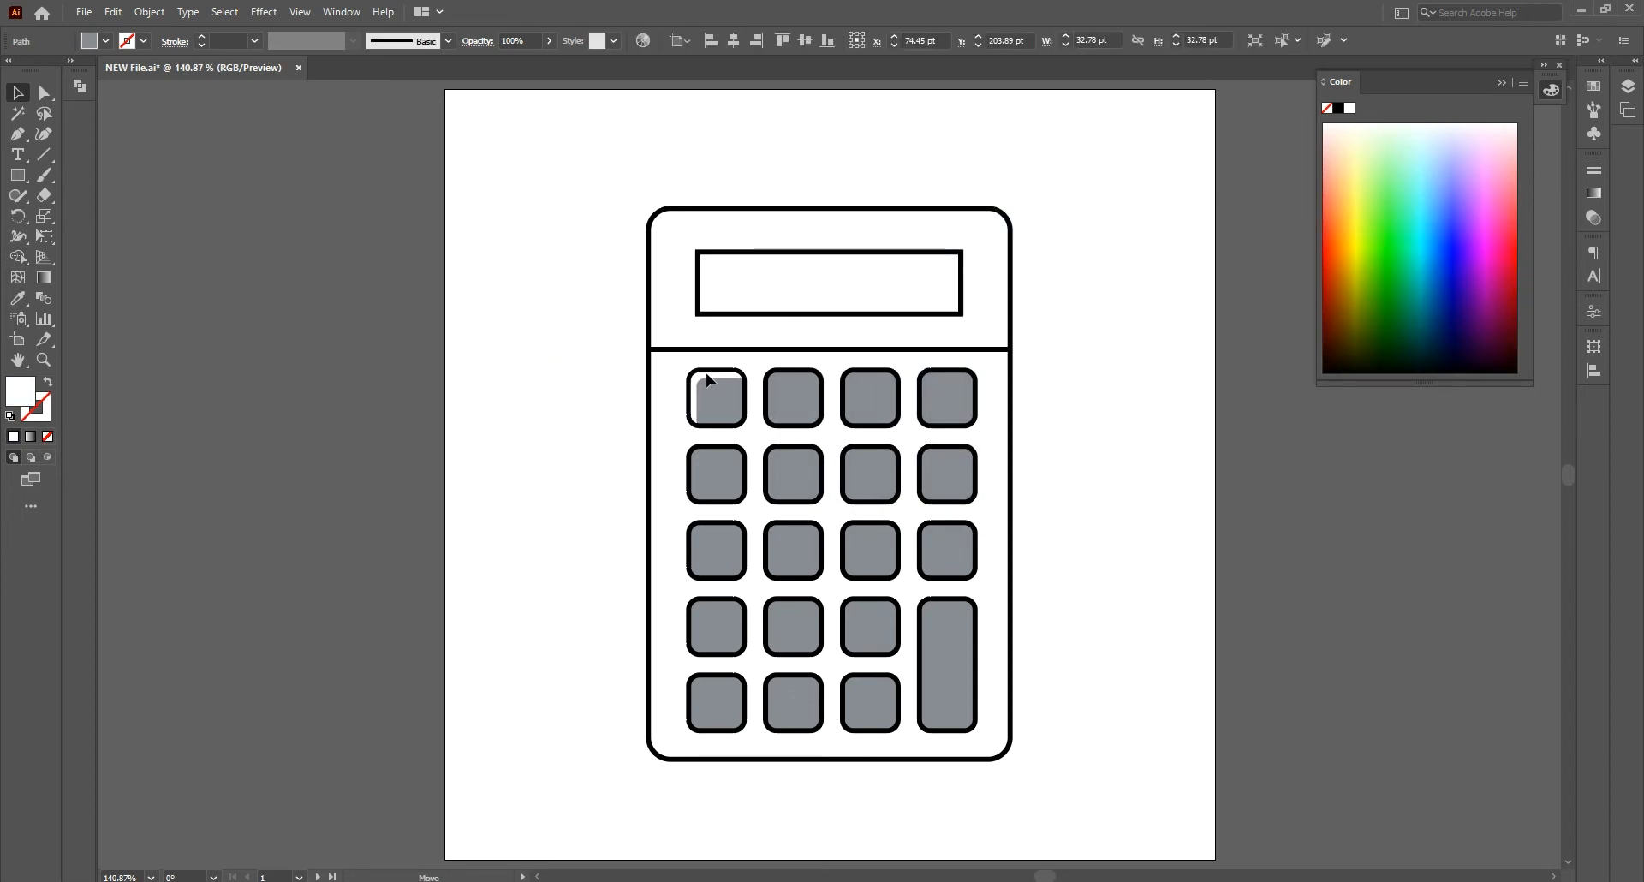
{"action": "type", "text": "20"}
{"action": "key", "text": "Return"}
{"action": "left_click", "coordinate": [448, 229]}
Copy the corner highlight onto the remaining keys of the top row
{"action": "left_click_drag", "start_coordinate": [721, 377], "coordinate": [792, 378]}
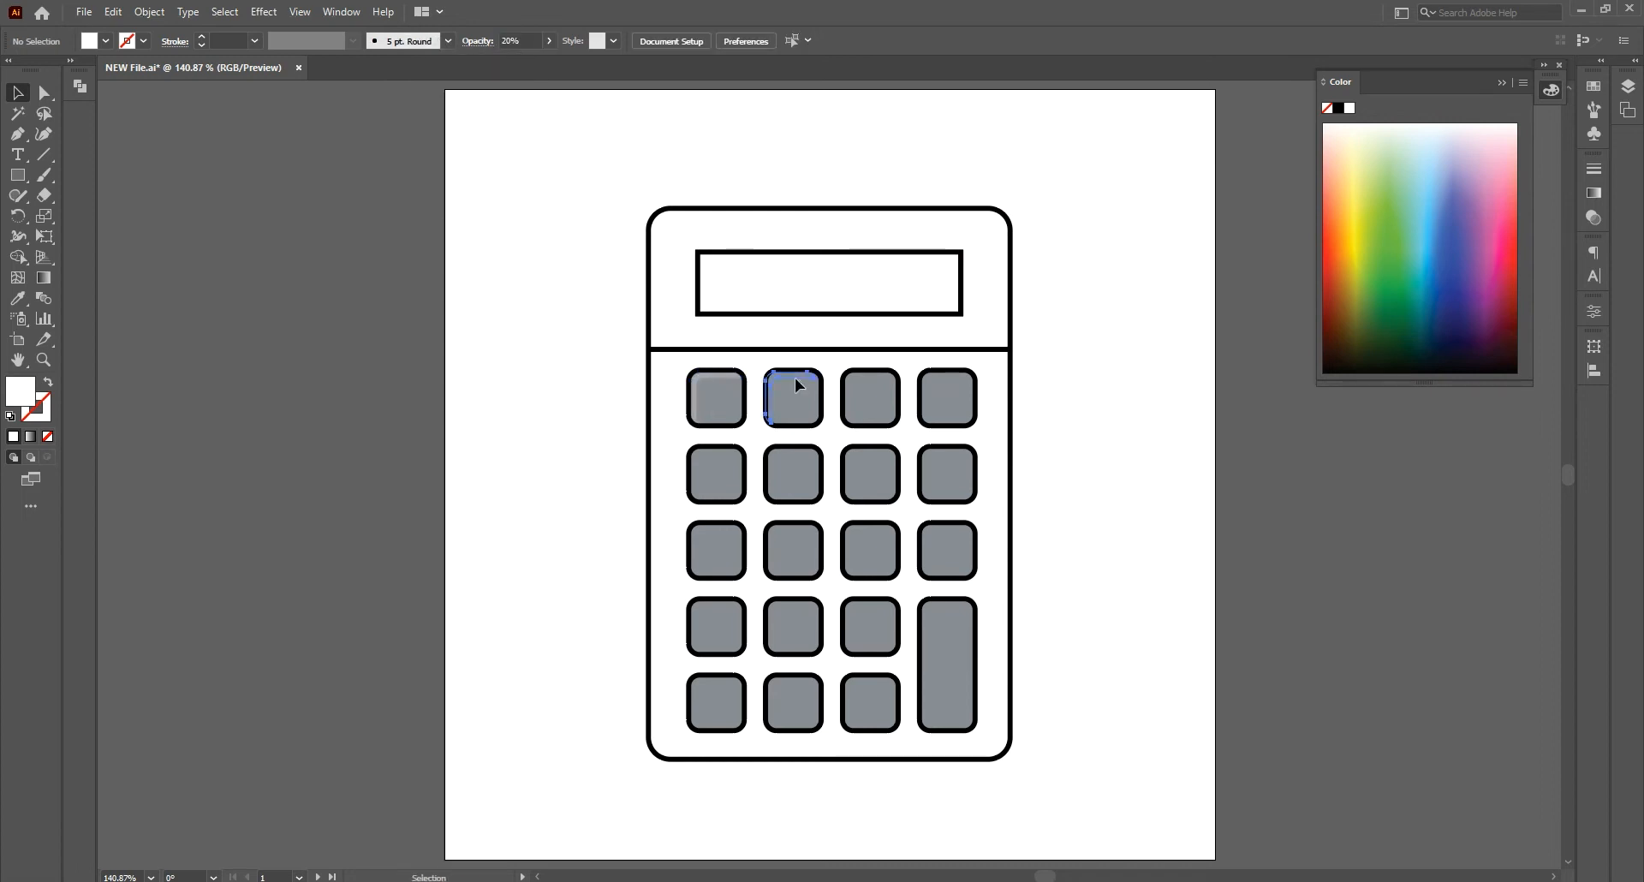
{"action": "key", "text": "ctrl+z"}
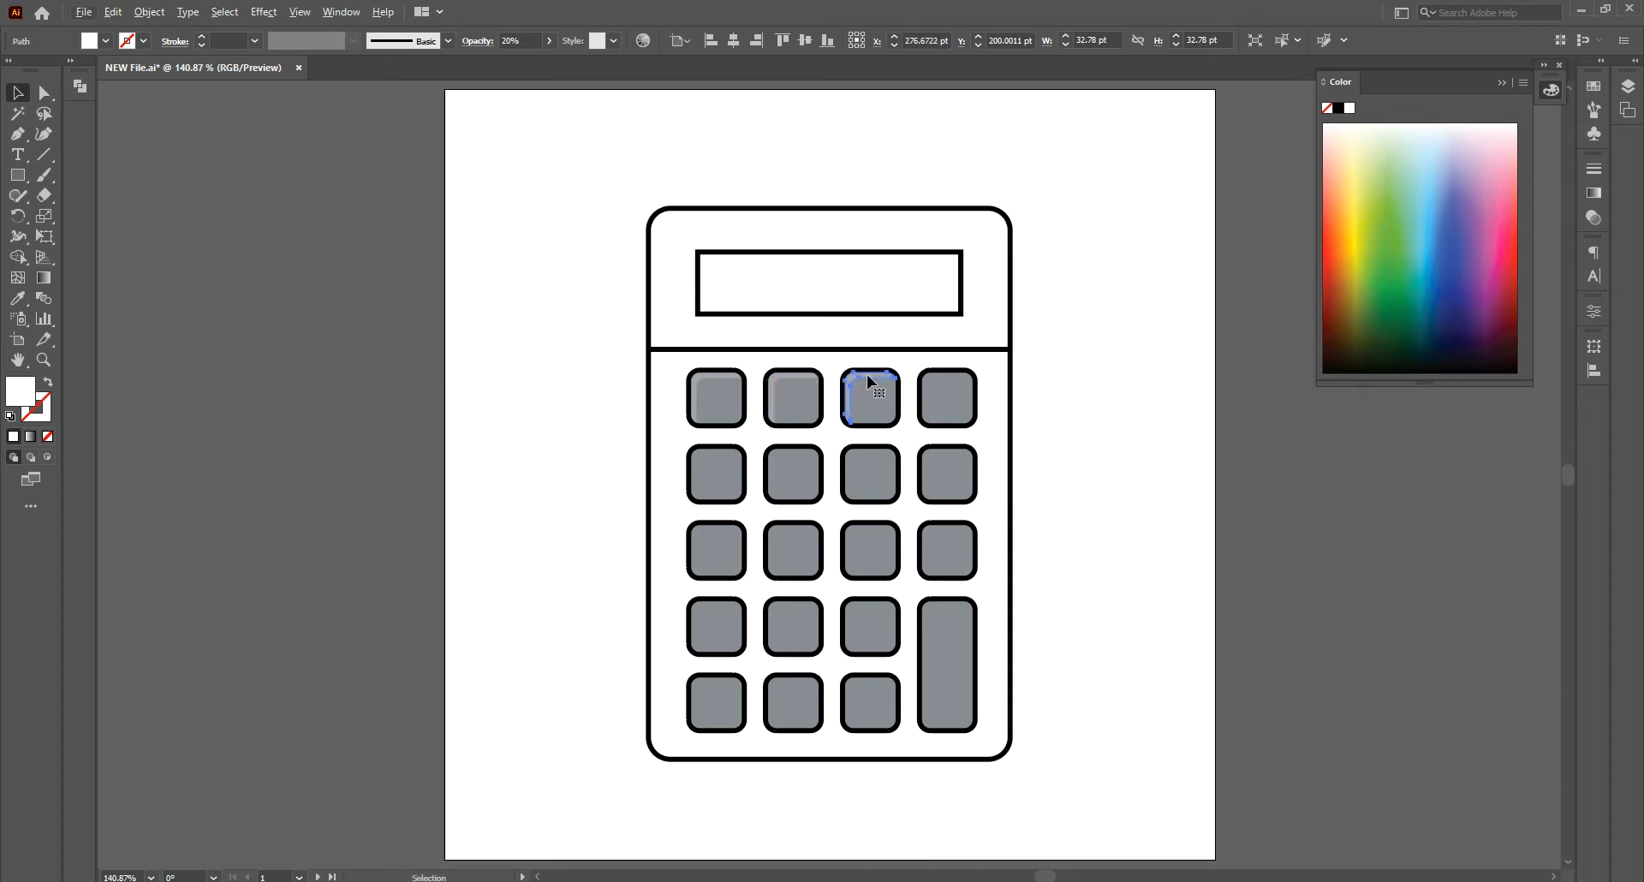
{"action": "left_click_drag", "start_coordinate": [804, 379], "coordinate": [873, 380]}
{"action": "left_click", "coordinate": [871, 382], "text": "shift"}
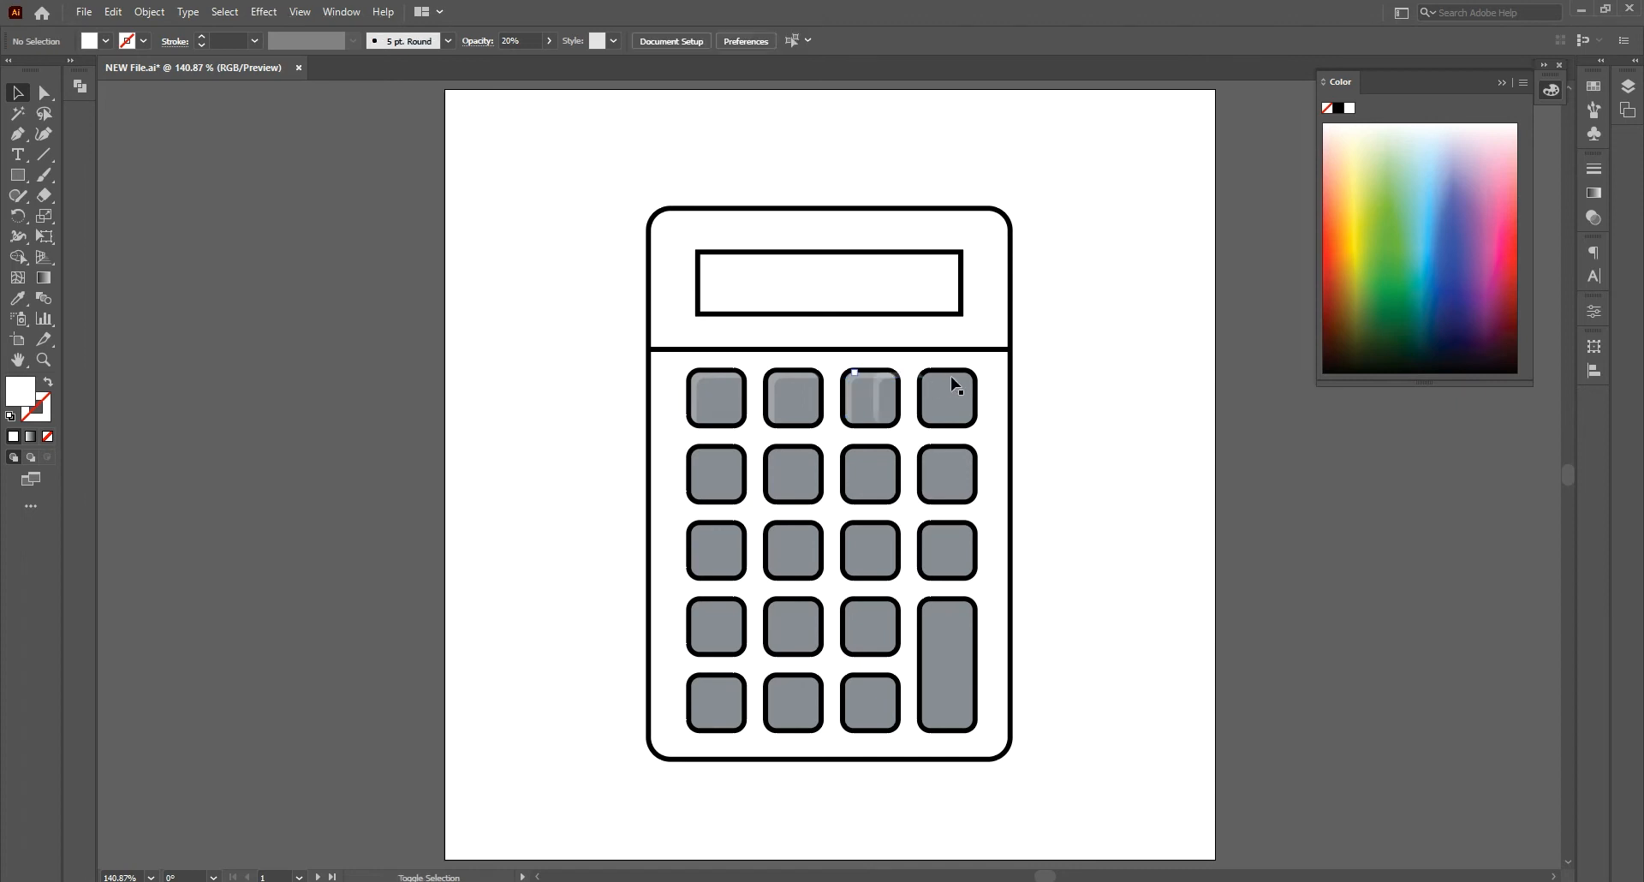
Select the top row's four highlights, copy them onto the keys of the lower rows, and nudge them into alignment
{"action": "left_click", "coordinate": [933, 382], "text": "shift"}
{"action": "left_click", "coordinate": [866, 379], "text": "shift"}
{"action": "left_click", "coordinate": [783, 381], "text": "shift"}
{"action": "left_click_drag", "start_coordinate": [710, 378], "coordinate": [717, 686]}
{"action": "key", "text": "Up"}
Delete the surplus small highlight lying on the tall key
{"action": "left_click", "coordinate": [988, 699]}
{"action": "left_click", "coordinate": [957, 684]}
{"action": "key", "text": "Delete"}
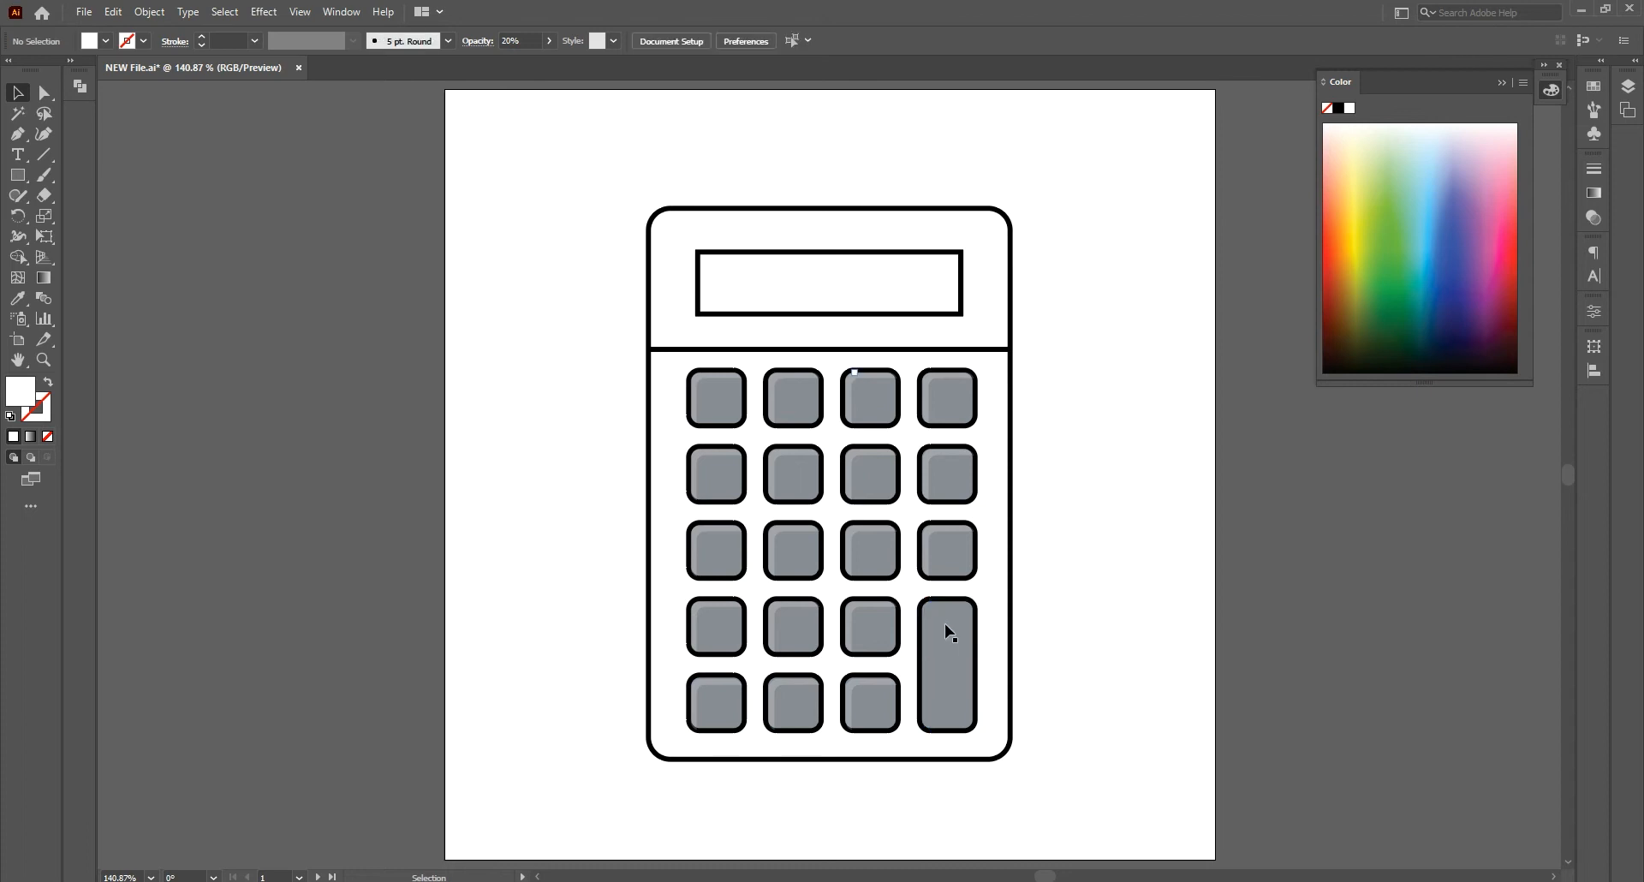
Place two slightly offset, overlapping copies of the tall key beside the calculator and remove their strokes
{"action": "left_click", "coordinate": [966, 649]}
{"action": "left_click_drag", "start_coordinate": [950, 634], "coordinate": [1089, 637]}
{"action": "left_click_drag", "start_coordinate": [1070, 582], "coordinate": [1089, 623]}
{"action": "left_click", "coordinate": [37, 408]}
{"action": "left_click", "coordinate": [47, 437]}
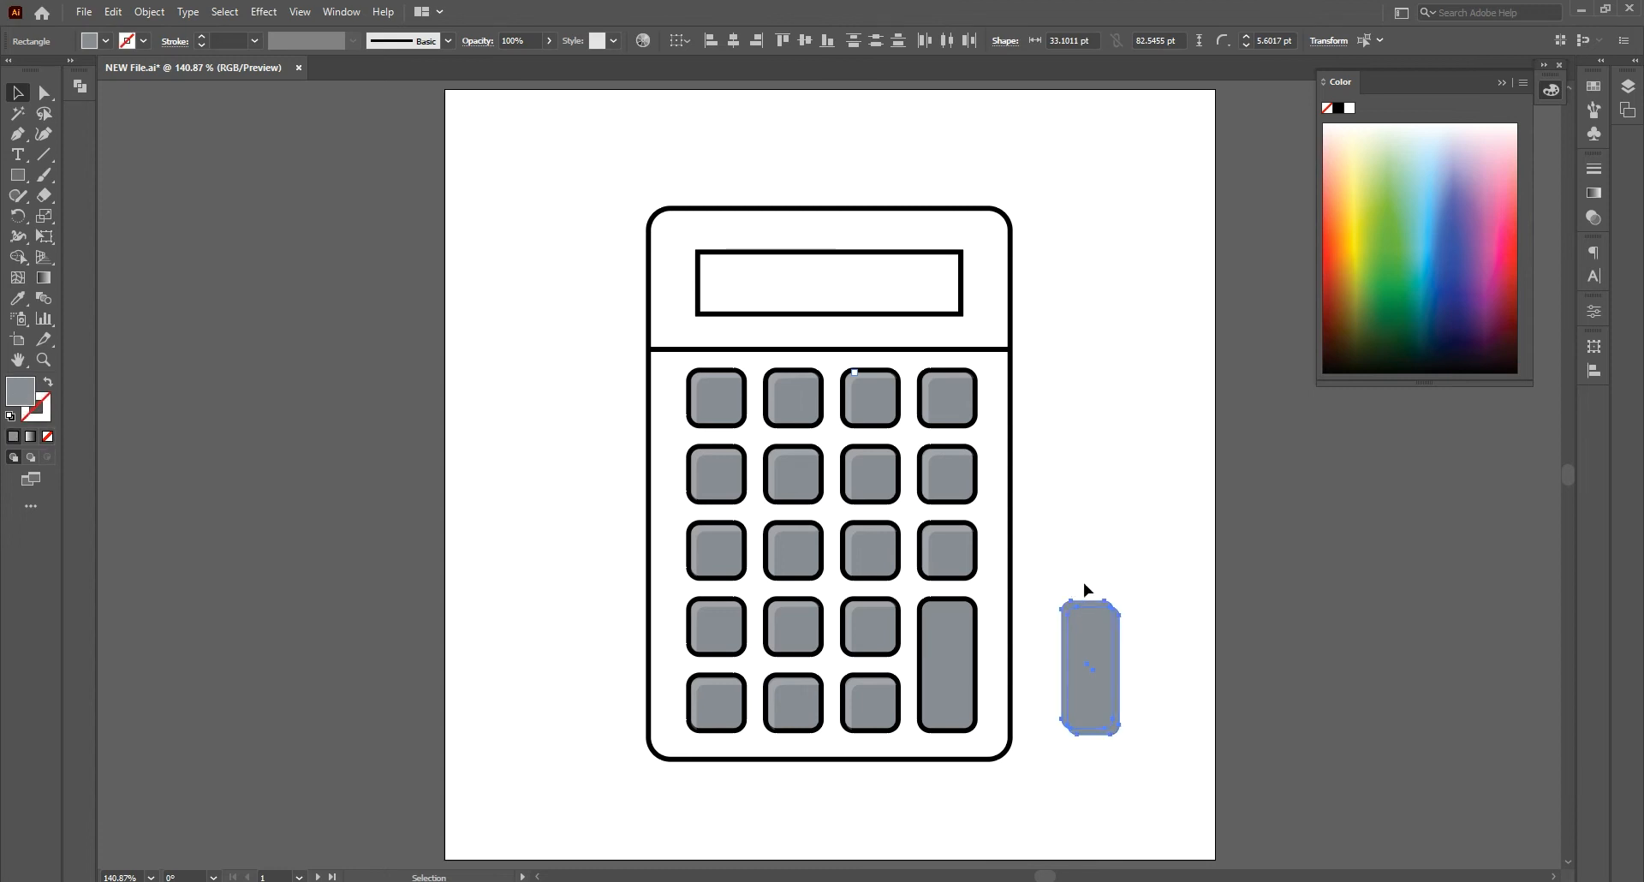
Cut the overlapping tall copies down to an upper-left sliver with the Shape Builder and move it onto the tall key
{"action": "left_click", "coordinate": [17, 257]}
{"action": "mouse_move", "coordinate": [1117, 734]}
{"action": "left_mouse_down"}
{"action": "mouse_move", "coordinate": [1090, 644]}
{"action": "mouse_move", "coordinate": [1049, 603]}
{"action": "mouse_move", "coordinate": [939, 610]}
{"action": "left_mouse_up"}
{"action": "key", "text": "v"}
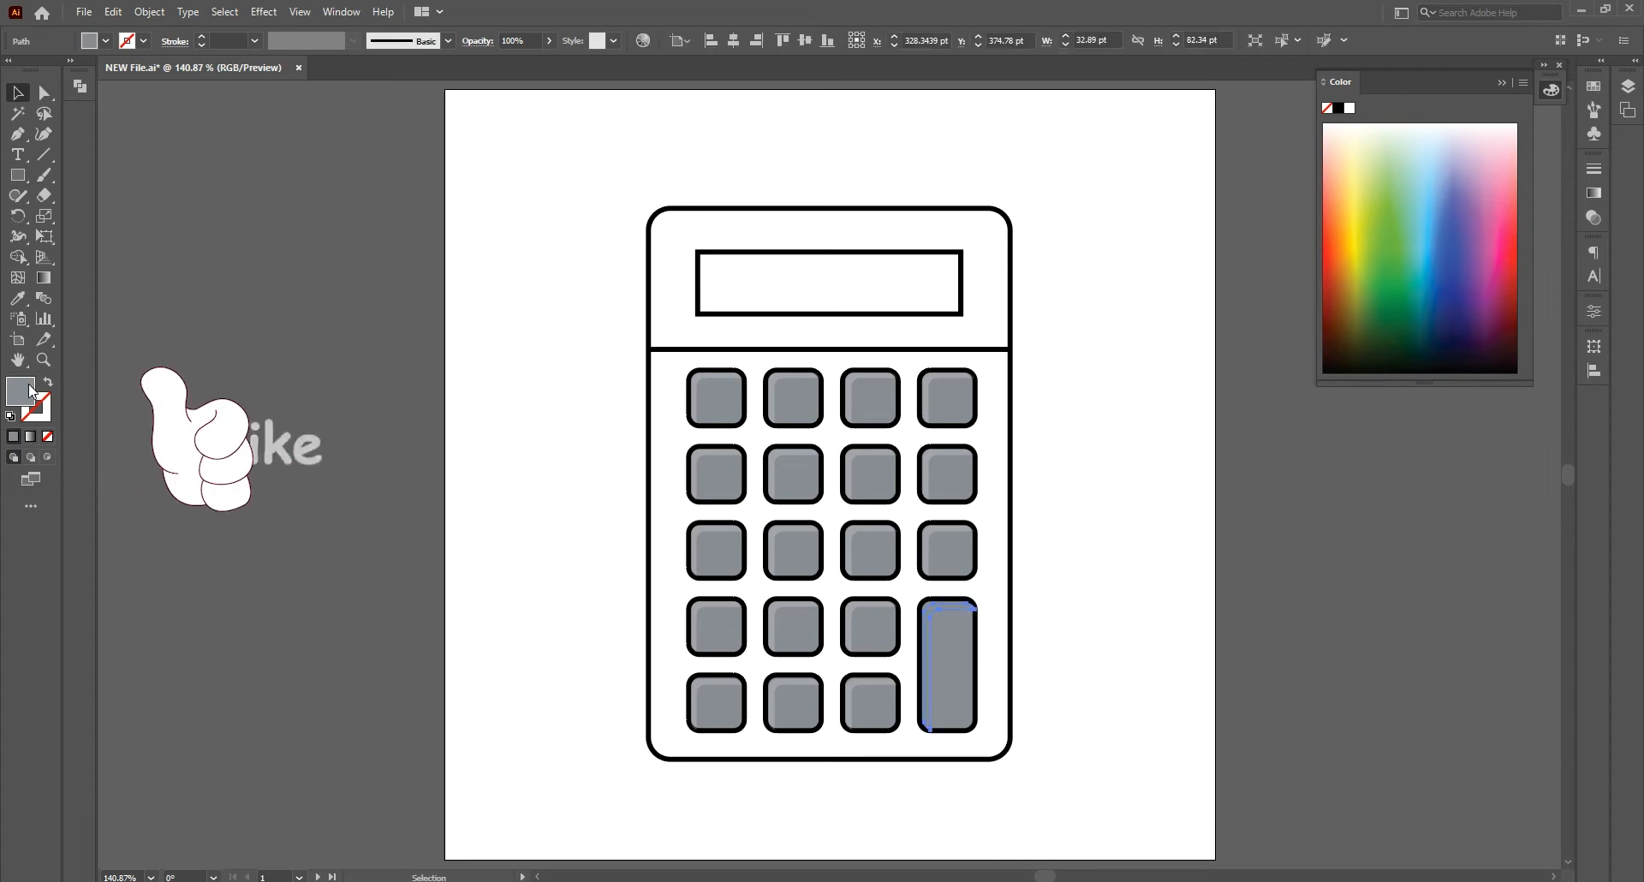
Fill the tall key's highlight sliver with white and set its opacity to 20%
{"action": "double_click", "coordinate": [29, 386]}
{"action": "left_click", "coordinate": [810, 213]}
{"action": "left_click", "coordinate": [1213, 219]}
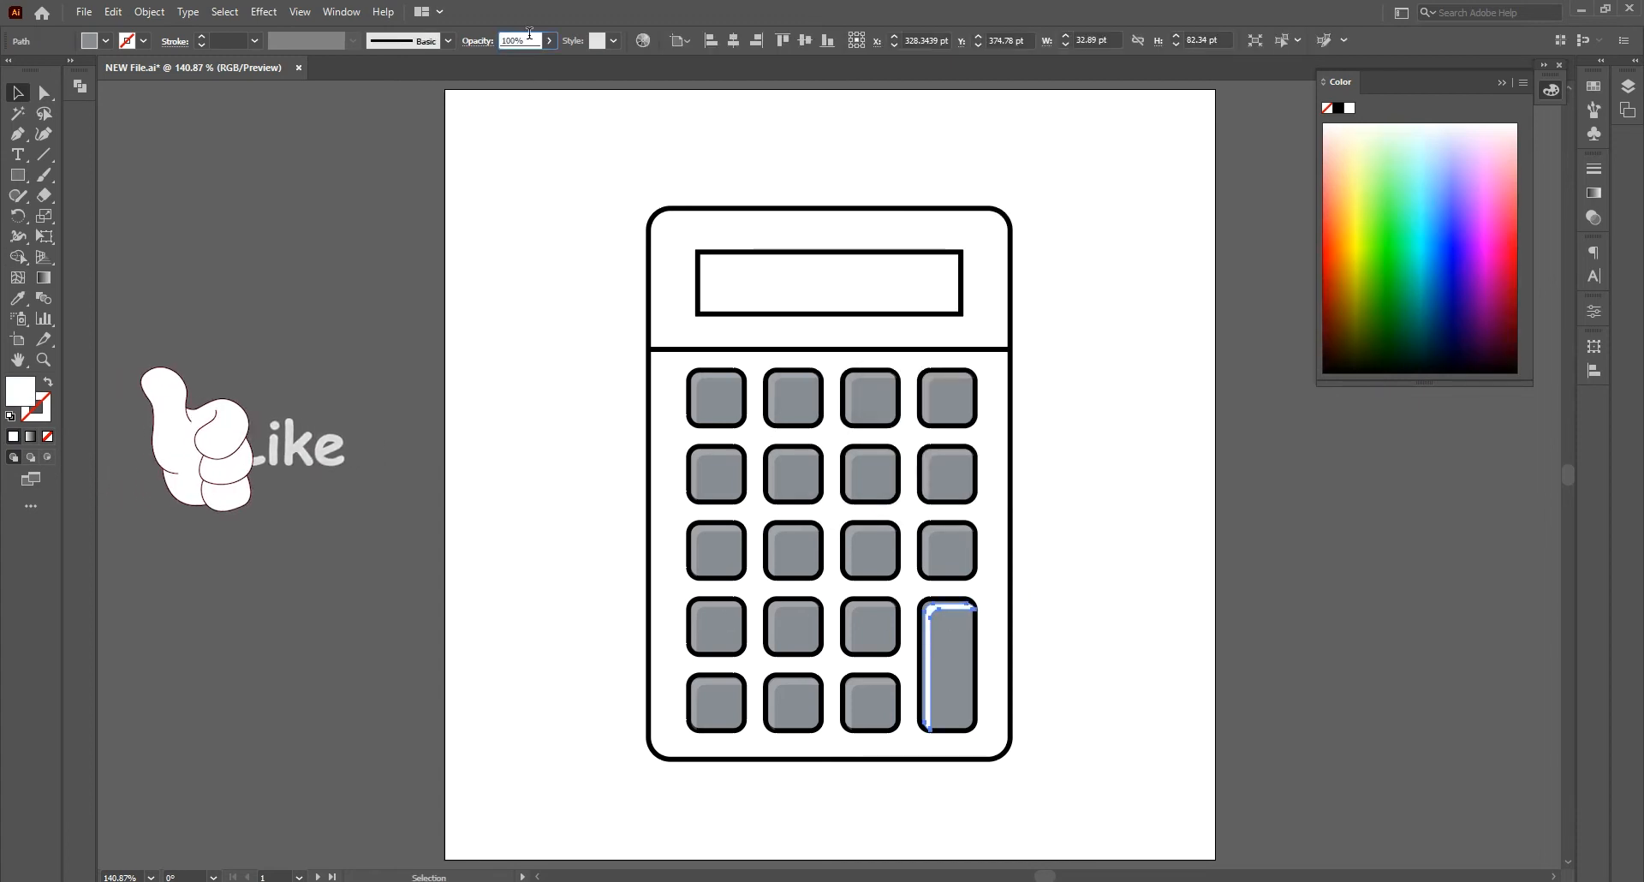
{"action": "type", "text": "20"}
{"action": "key", "text": "Return"}
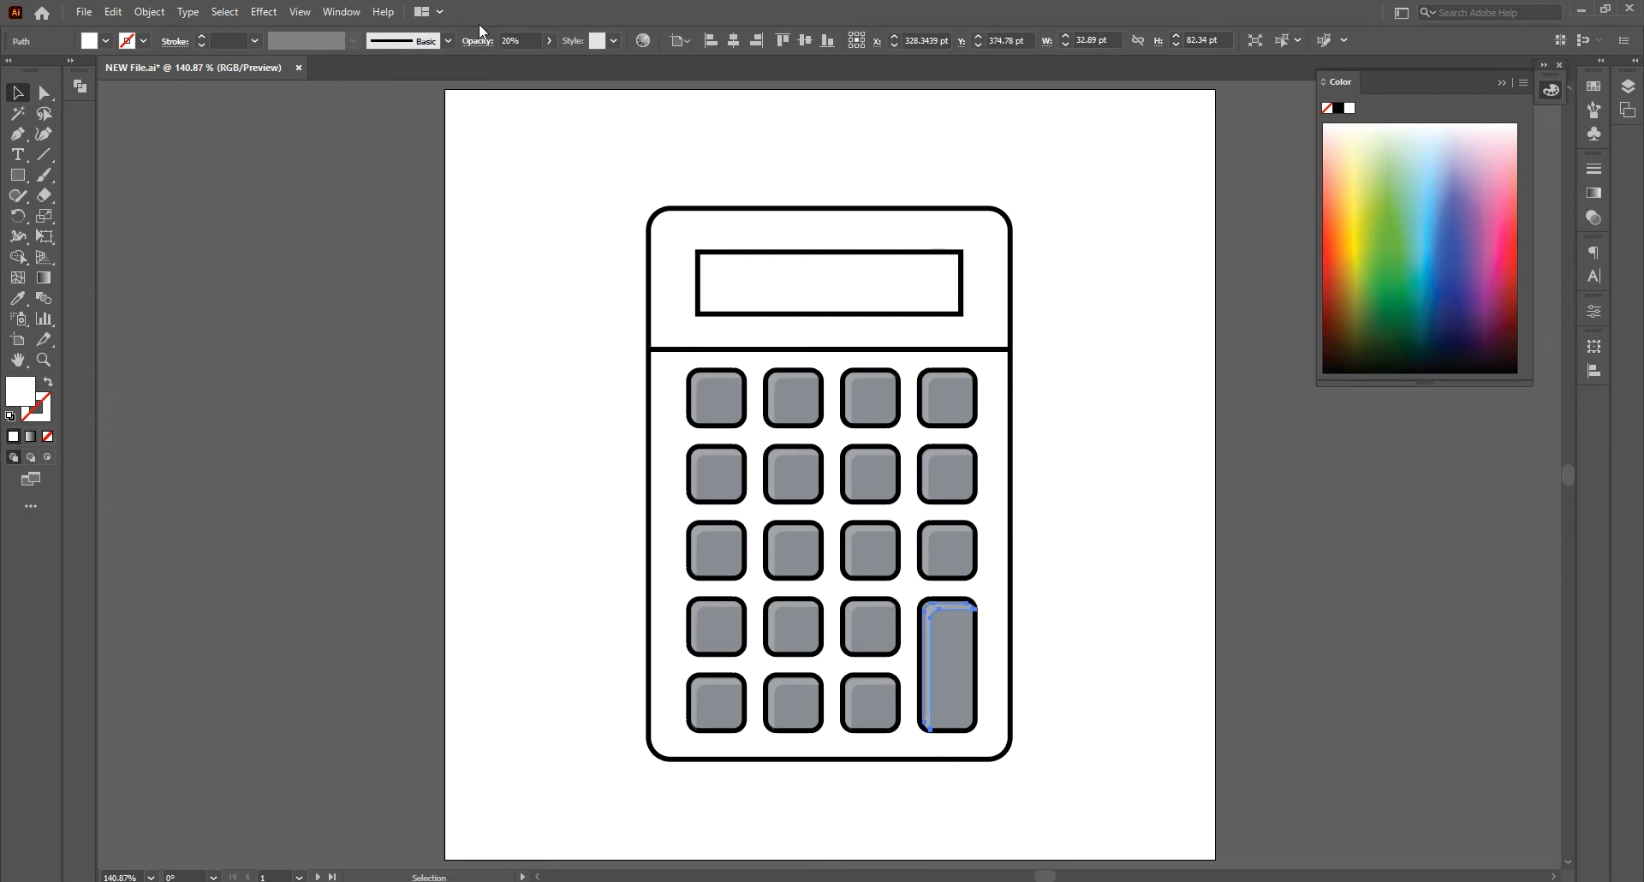
Nudge the tall highlight up and left to fit the tall key's upper-left inner edge
{"action": "key", "text": "Left"}
{"action": "key", "text": "Up"}
{"action": "key", "text": "Left"}
{"action": "key", "text": "Up"}
{"action": "left_click", "coordinate": [1069, 619]}
Fill the display rectangle with the keys' blue-grey, sampled with the Eyedropper
{"action": "left_click", "coordinate": [788, 305]}
{"action": "left_click", "coordinate": [19, 300]}
{"action": "left_click", "coordinate": [785, 410]}
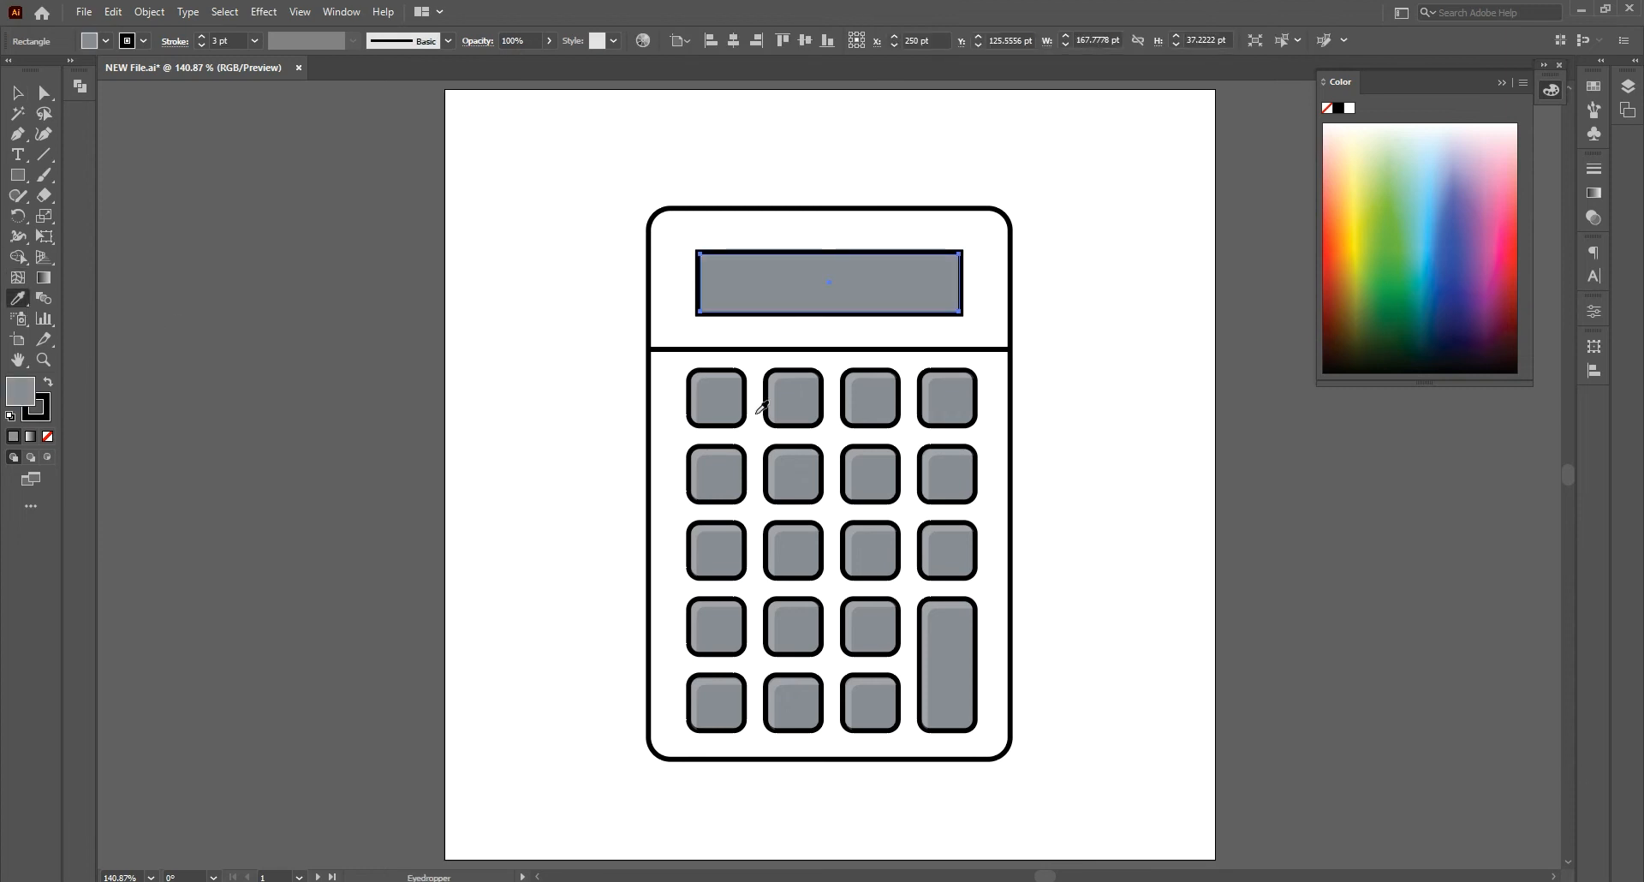
{"action": "left_click", "coordinate": [16, 96]}
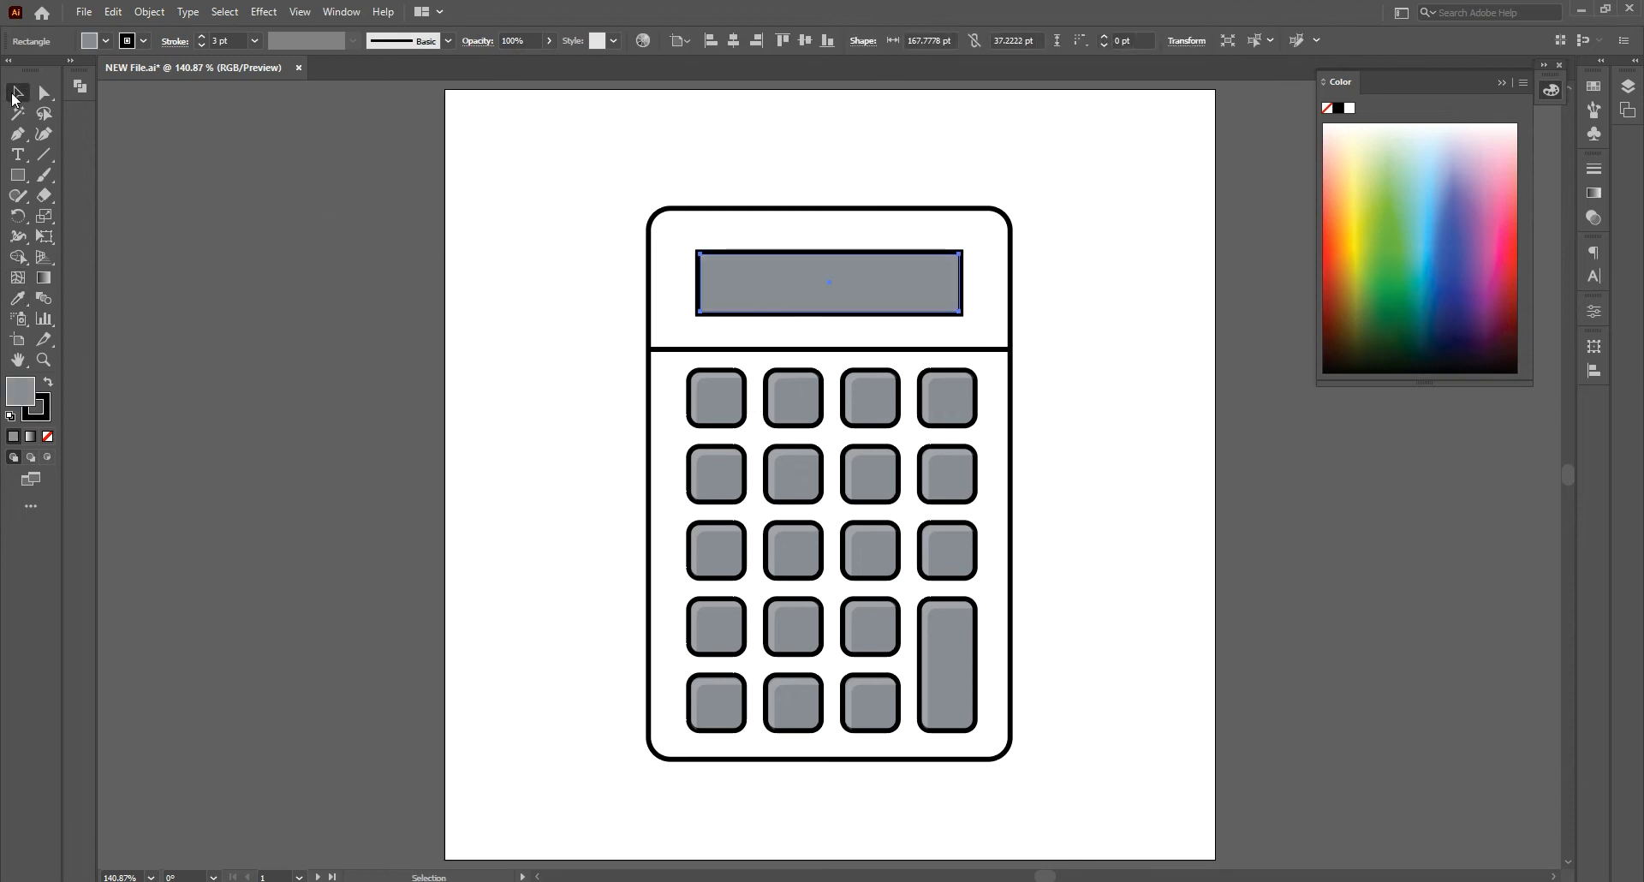
Place a copy of the divider line beside the calculator body
{"action": "left_click_drag", "start_coordinate": [660, 359], "coordinate": [630, 371]}
{"action": "left_click", "coordinate": [673, 350]}
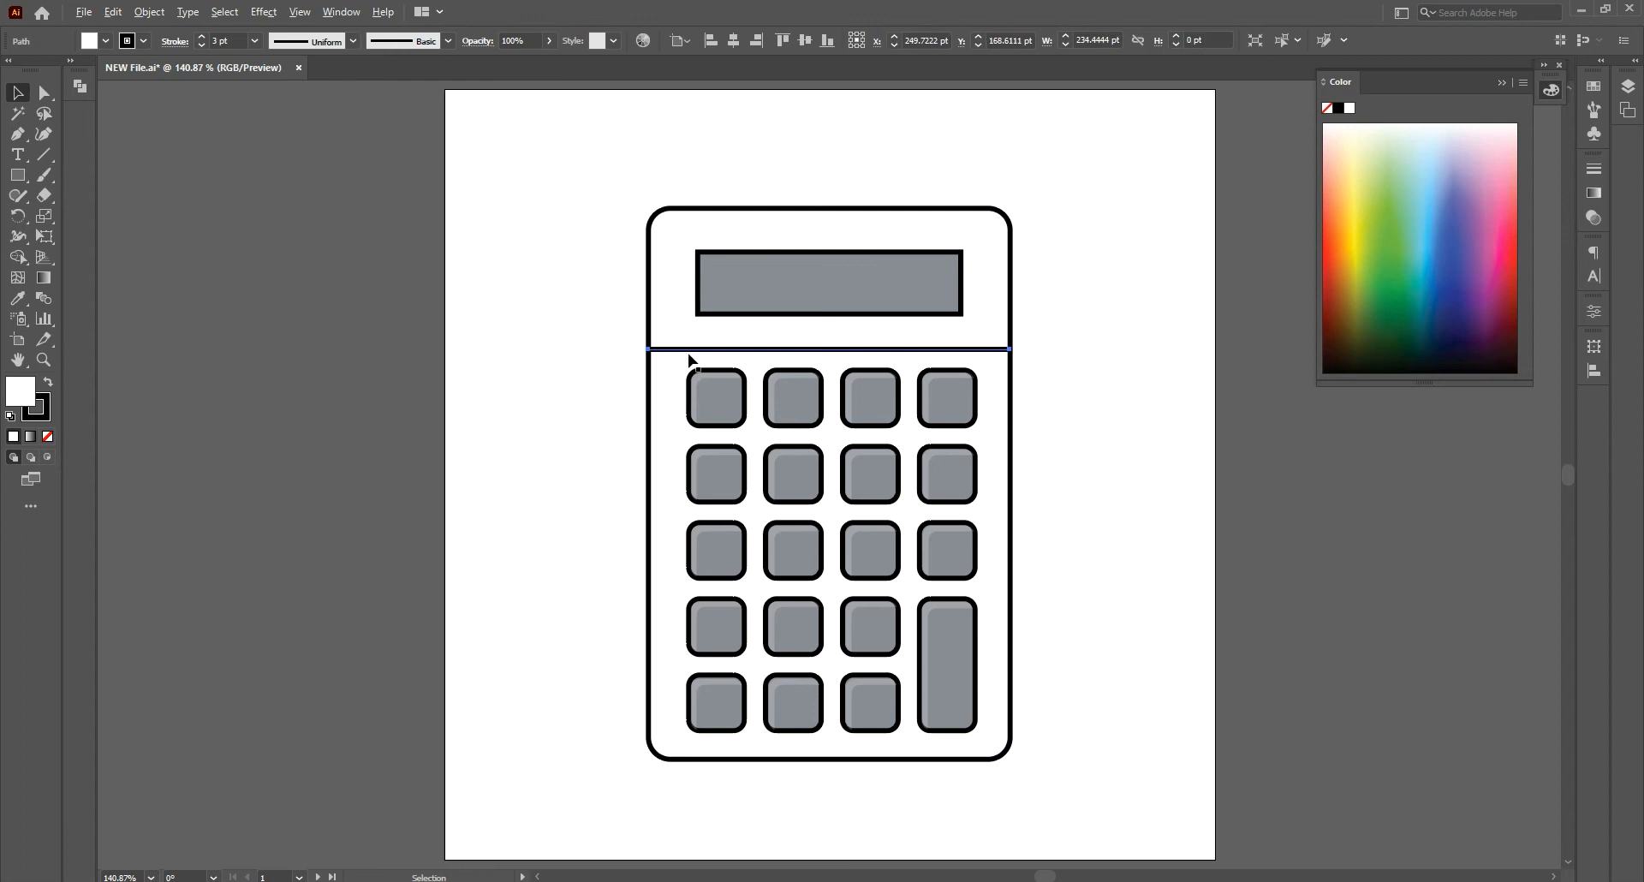
{"action": "left_click_drag", "start_coordinate": [696, 354], "coordinate": [245, 360]}
Split the calculator body along the divider line with the Shape Builder
{"action": "left_click", "coordinate": [660, 367]}
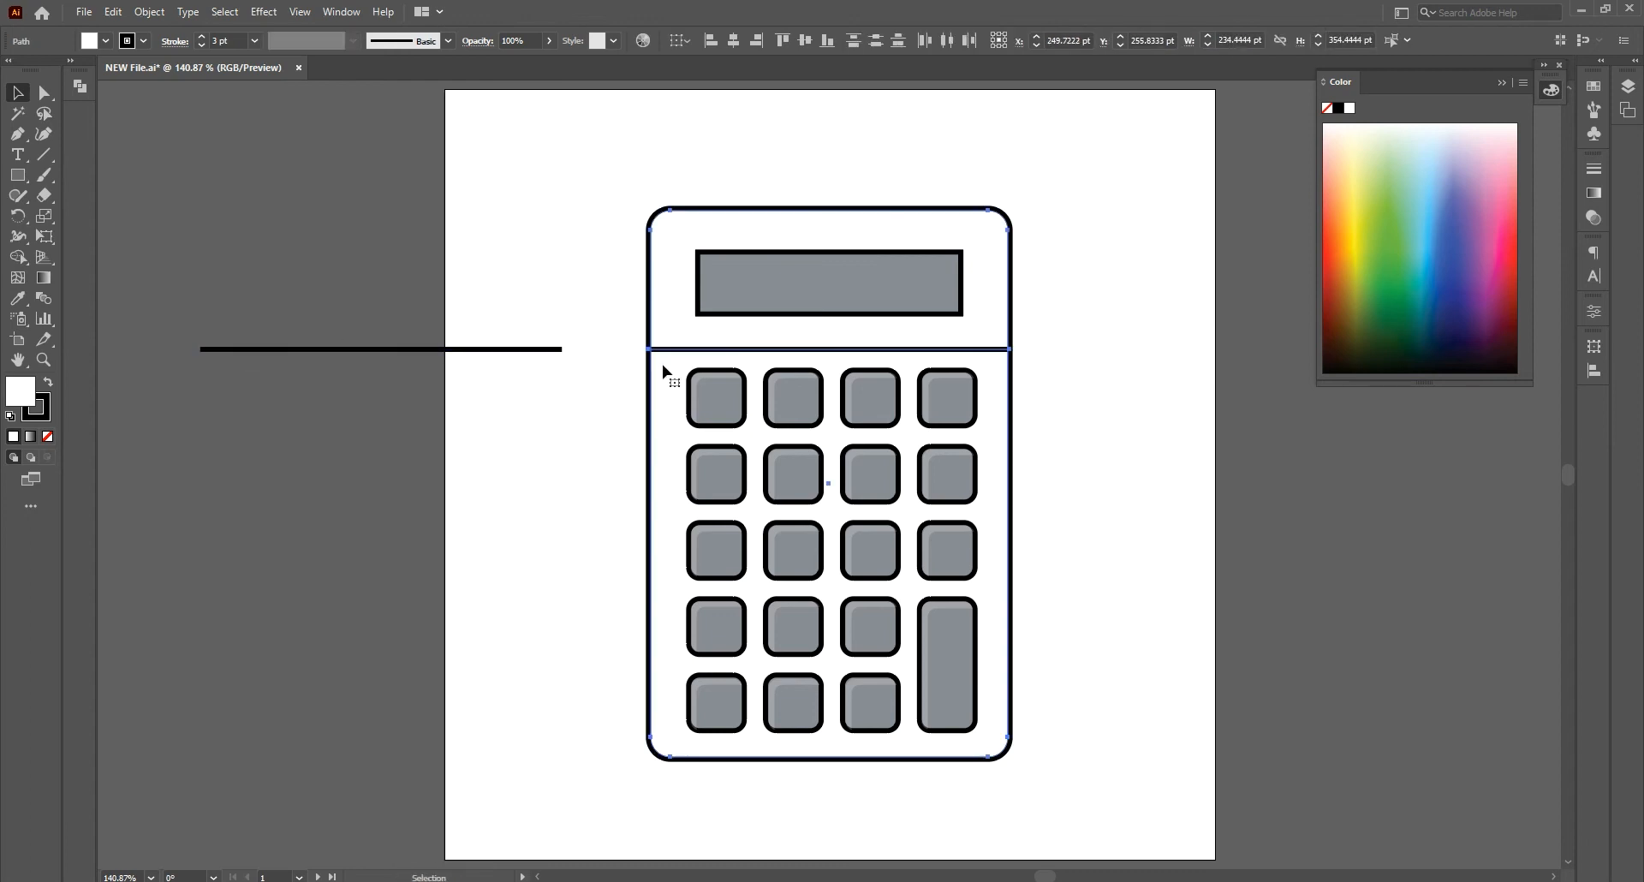
{"action": "left_click", "coordinate": [17, 260]}
{"action": "left_click", "coordinate": [673, 300]}
{"action": "left_click", "coordinate": [16, 94]}
{"action": "left_click", "coordinate": [218, 209]}
Fill the upper body section around the display with a very dark teal
{"action": "left_click", "coordinate": [648, 301]}
{"action": "double_click", "coordinate": [26, 397]}
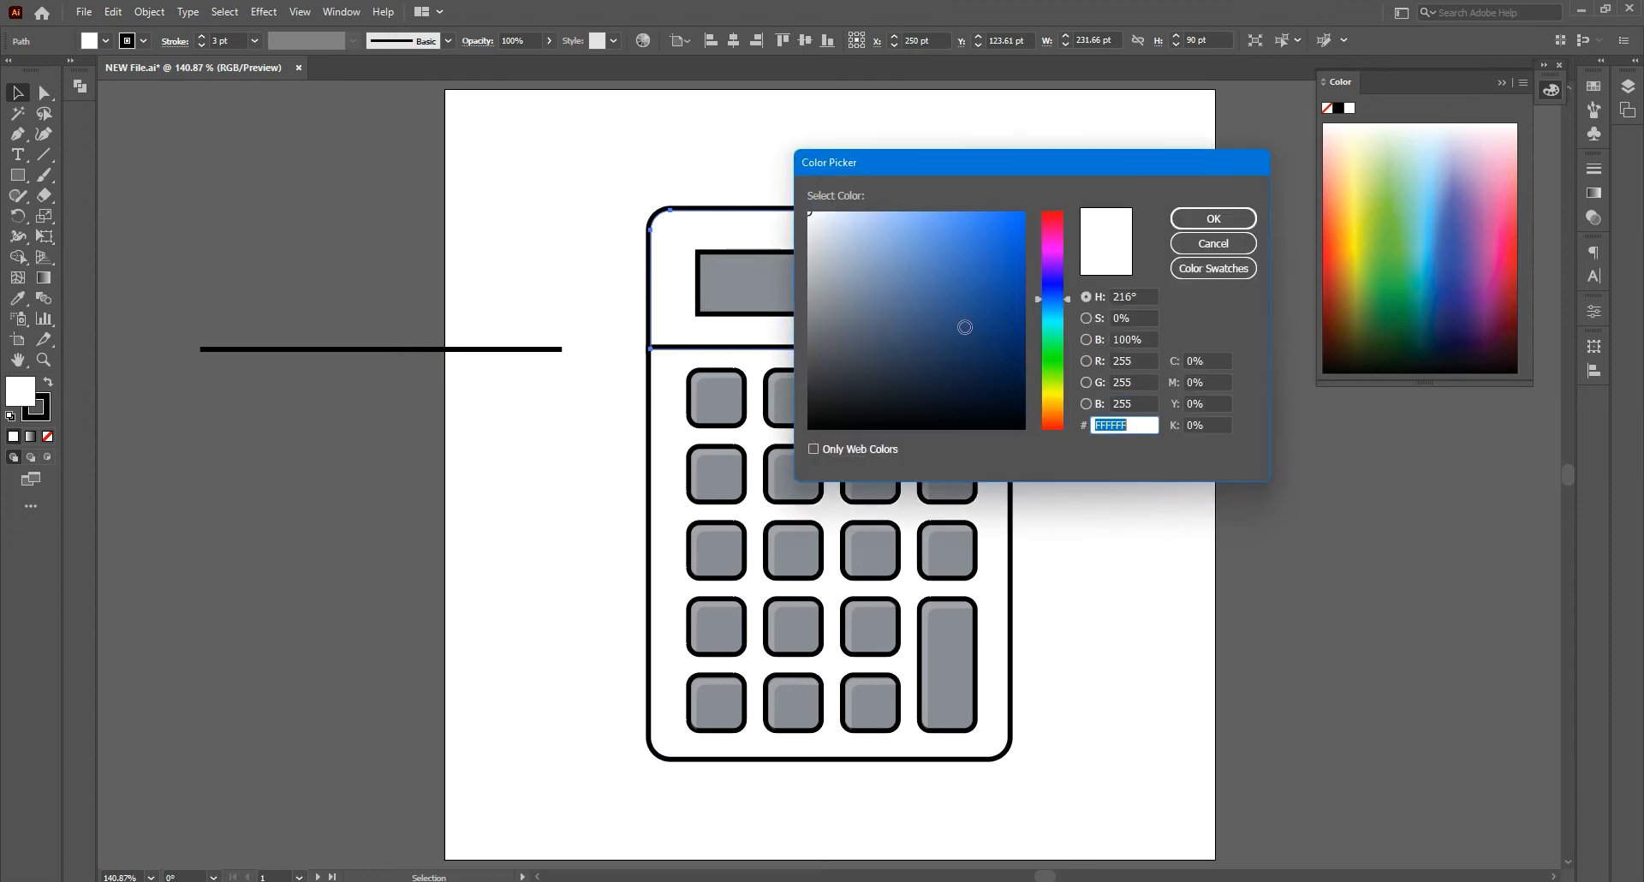
{"action": "left_click_drag", "start_coordinate": [1052, 301], "coordinate": [1052, 323]}
{"action": "left_click_drag", "start_coordinate": [1017, 377], "coordinate": [1022, 395]}
{"action": "left_click", "coordinate": [1197, 219]}
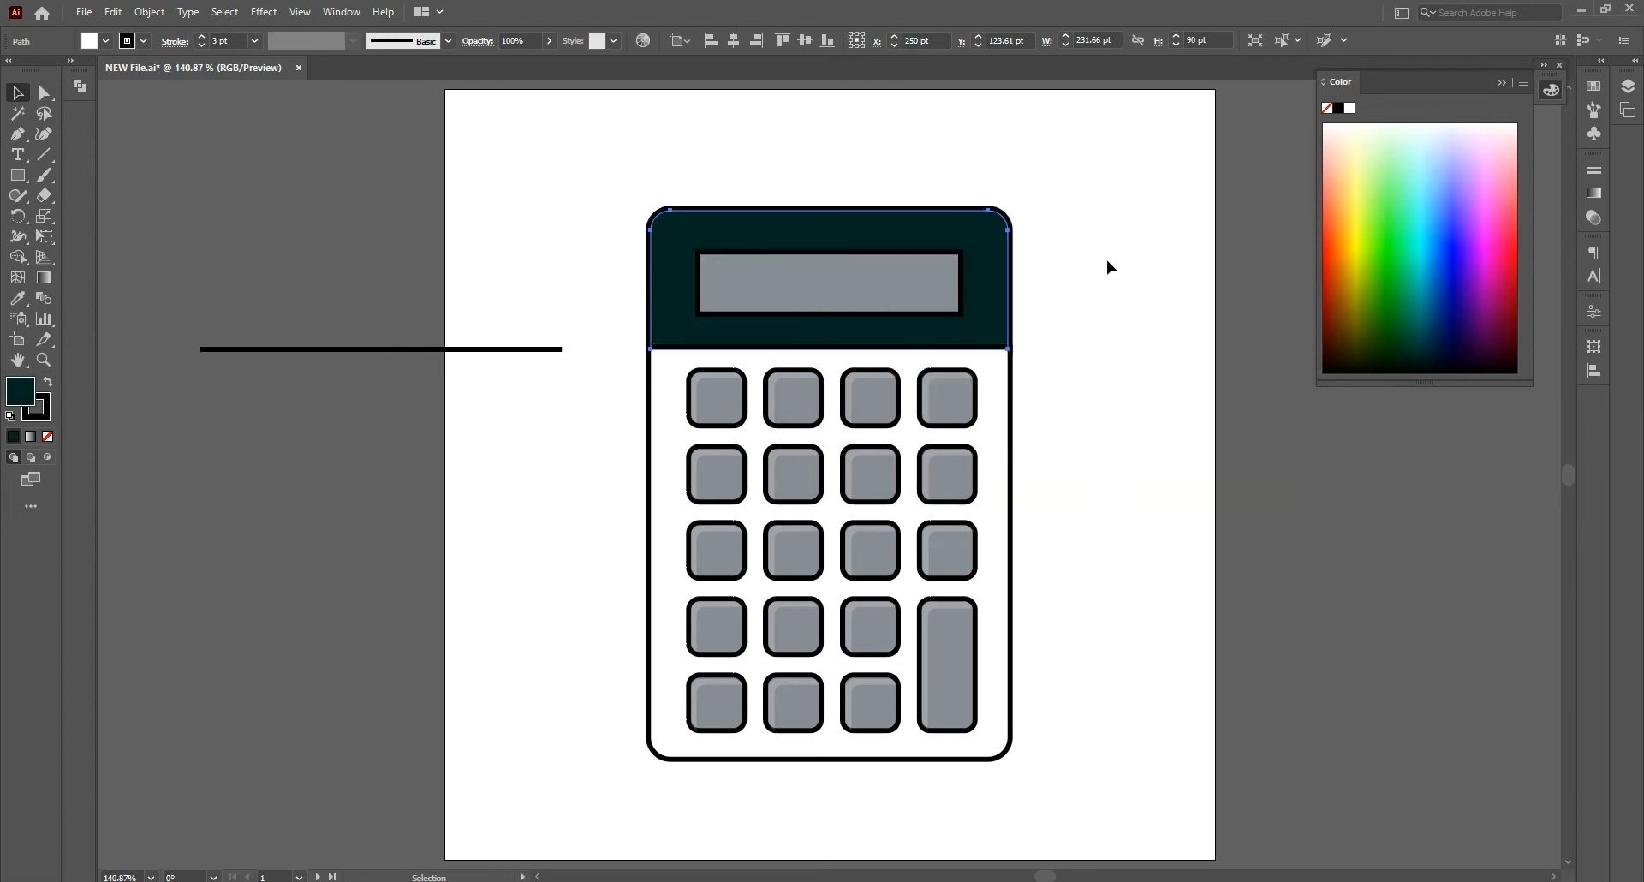
Centre the copied divider line horizontally on the calculator, just below the section boundary, and give it a grey stroke
{"action": "left_click", "coordinate": [461, 349]}
{"action": "left_click", "coordinate": [732, 41]}
{"action": "double_click", "coordinate": [43, 409]}
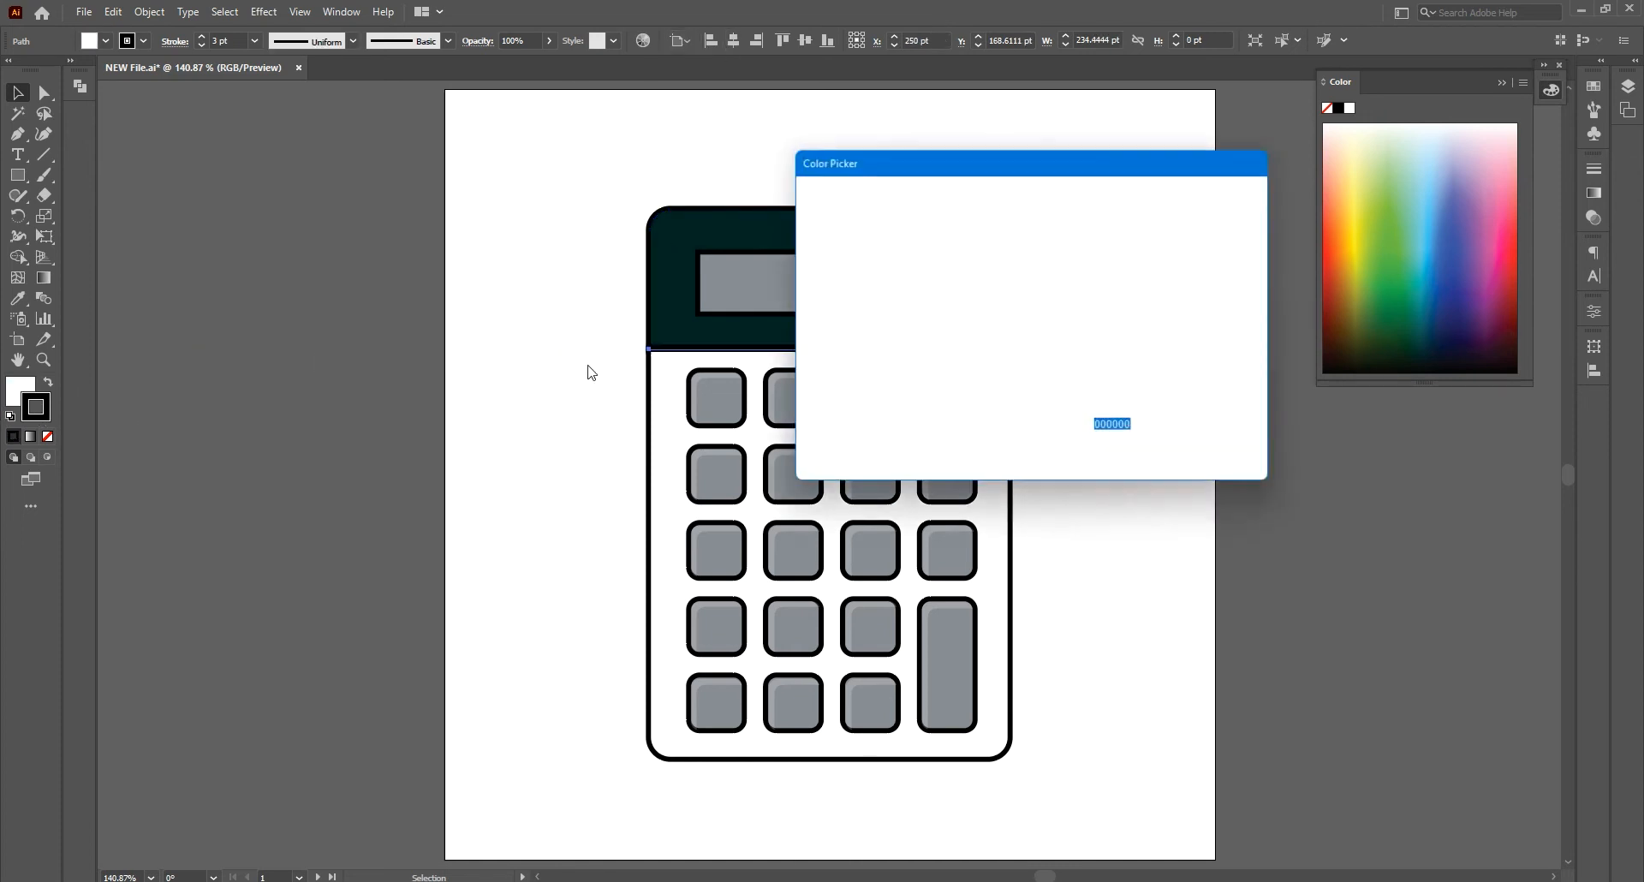
{"action": "type", "text": "aaaaaa"}
{"action": "left_click", "coordinate": [1202, 221]}
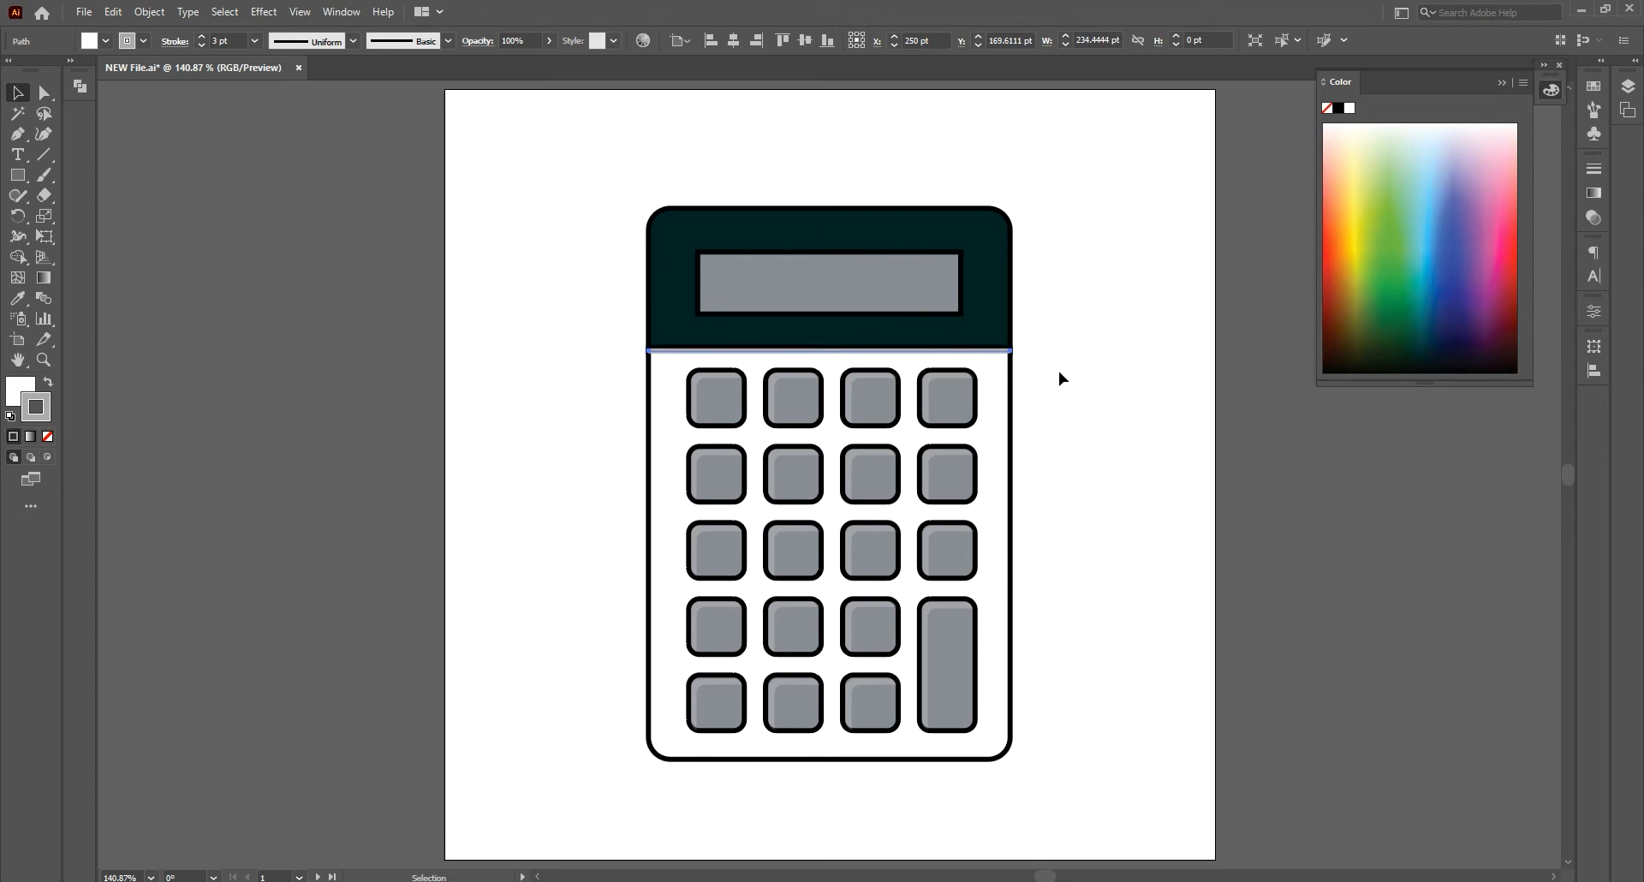
{"action": "left_click", "coordinate": [1055, 372]}
Fill the lower body section behind the keys with a very light grey
{"action": "left_click", "coordinate": [1011, 404]}
{"action": "double_click", "coordinate": [13, 394]}
{"action": "type", "text": "b2b2b2"}
{"action": "left_click_drag", "start_coordinate": [816, 256], "coordinate": [804, 237]}
{"action": "left_click", "coordinate": [1213, 218]}
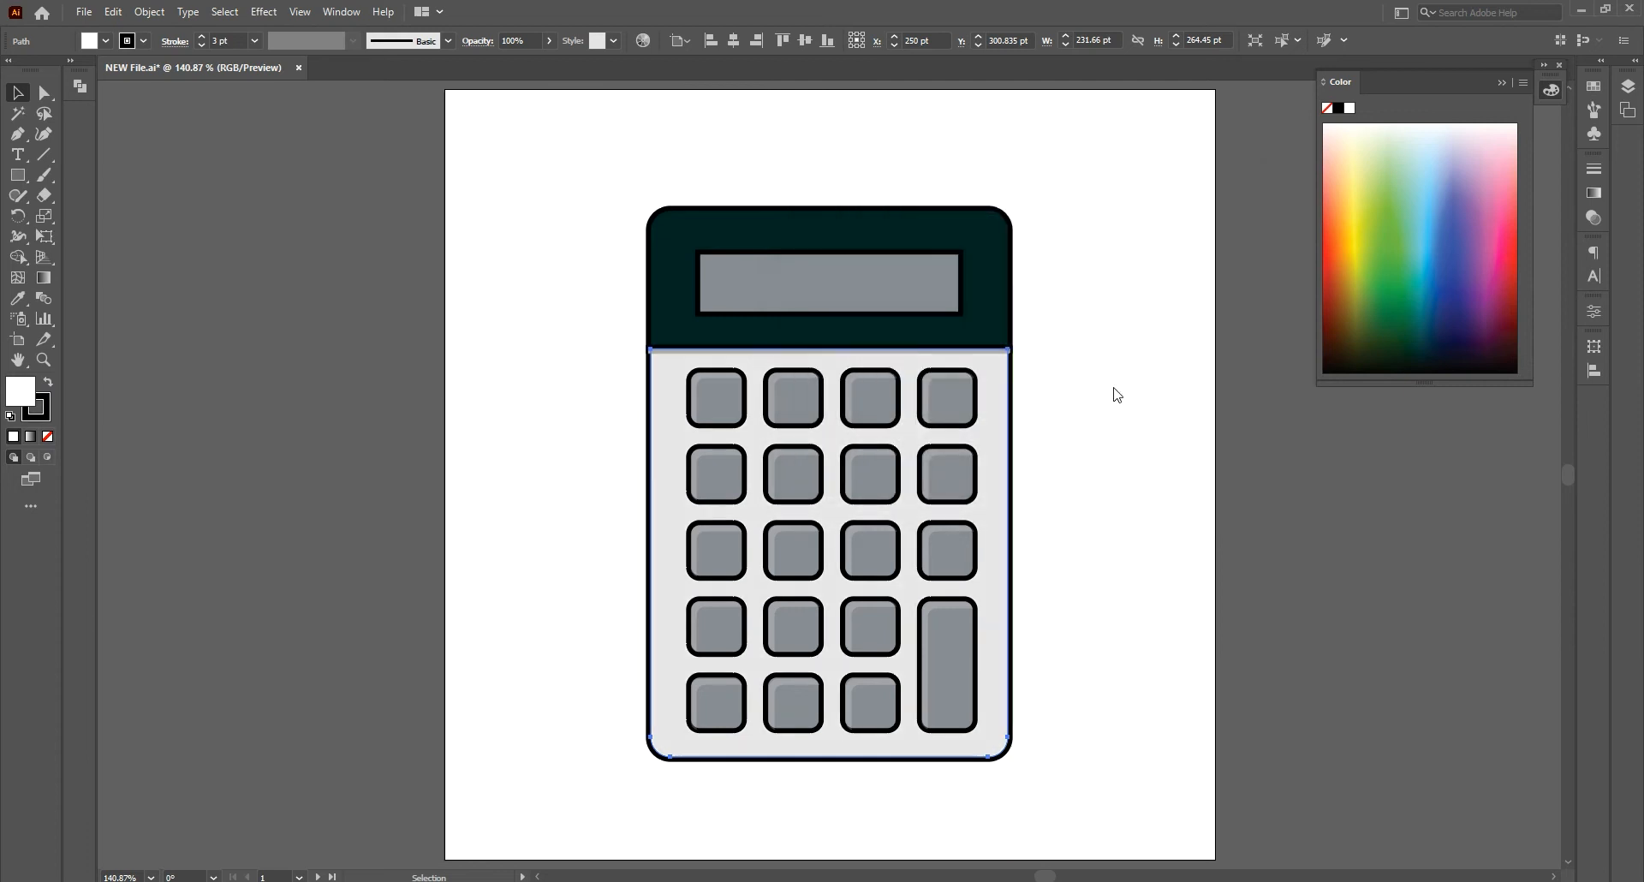
Shorten the grey shadow line with Free Transform so its ends sit inside the body's black outline
{"action": "left_click", "coordinate": [993, 350]}
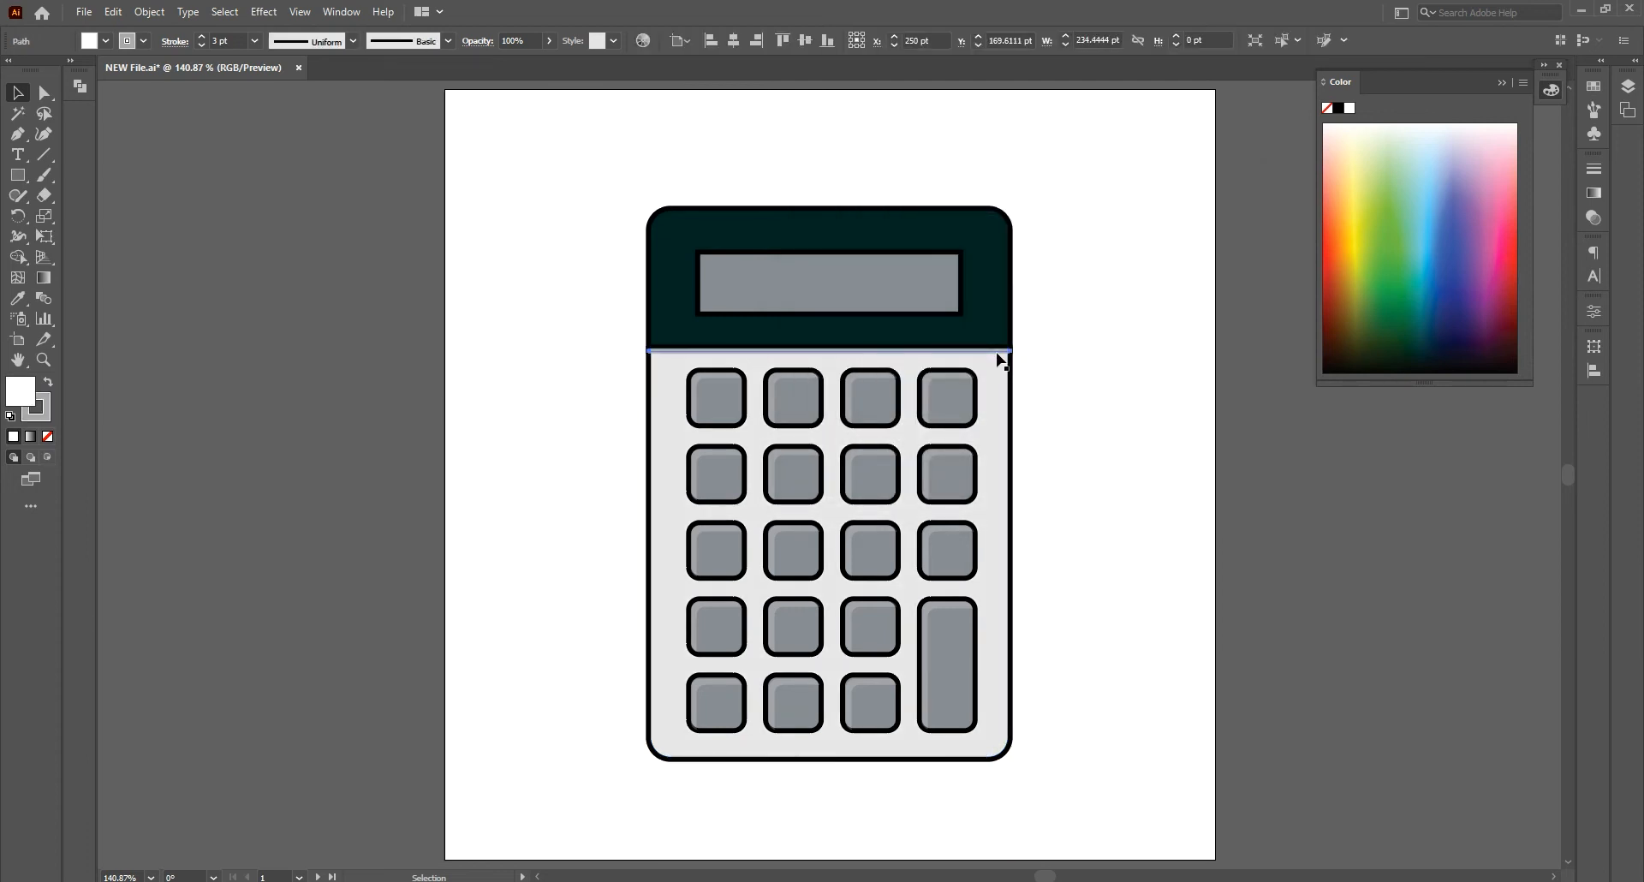
{"action": "key", "text": "z"}
{"action": "left_click_drag", "start_coordinate": [652, 356], "coordinate": [987, 481]}
{"action": "key", "text": "Up"}
{"action": "key", "text": "v"}
{"action": "key", "text": "e"}
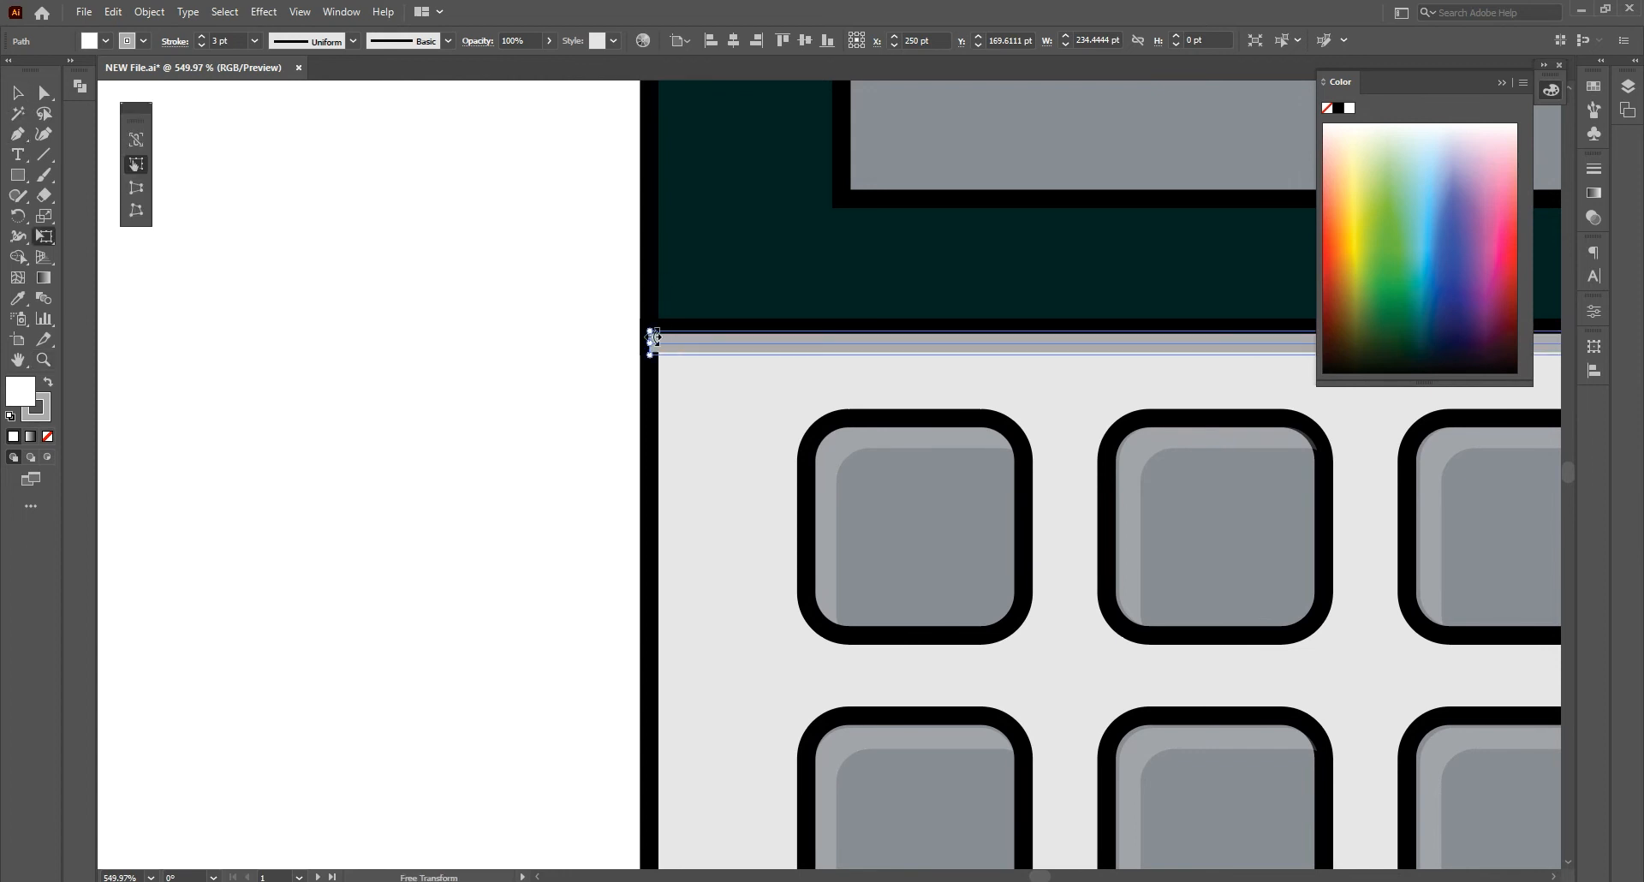
{"action": "left_click_drag", "start_coordinate": [650, 341], "coordinate": [660, 341]}
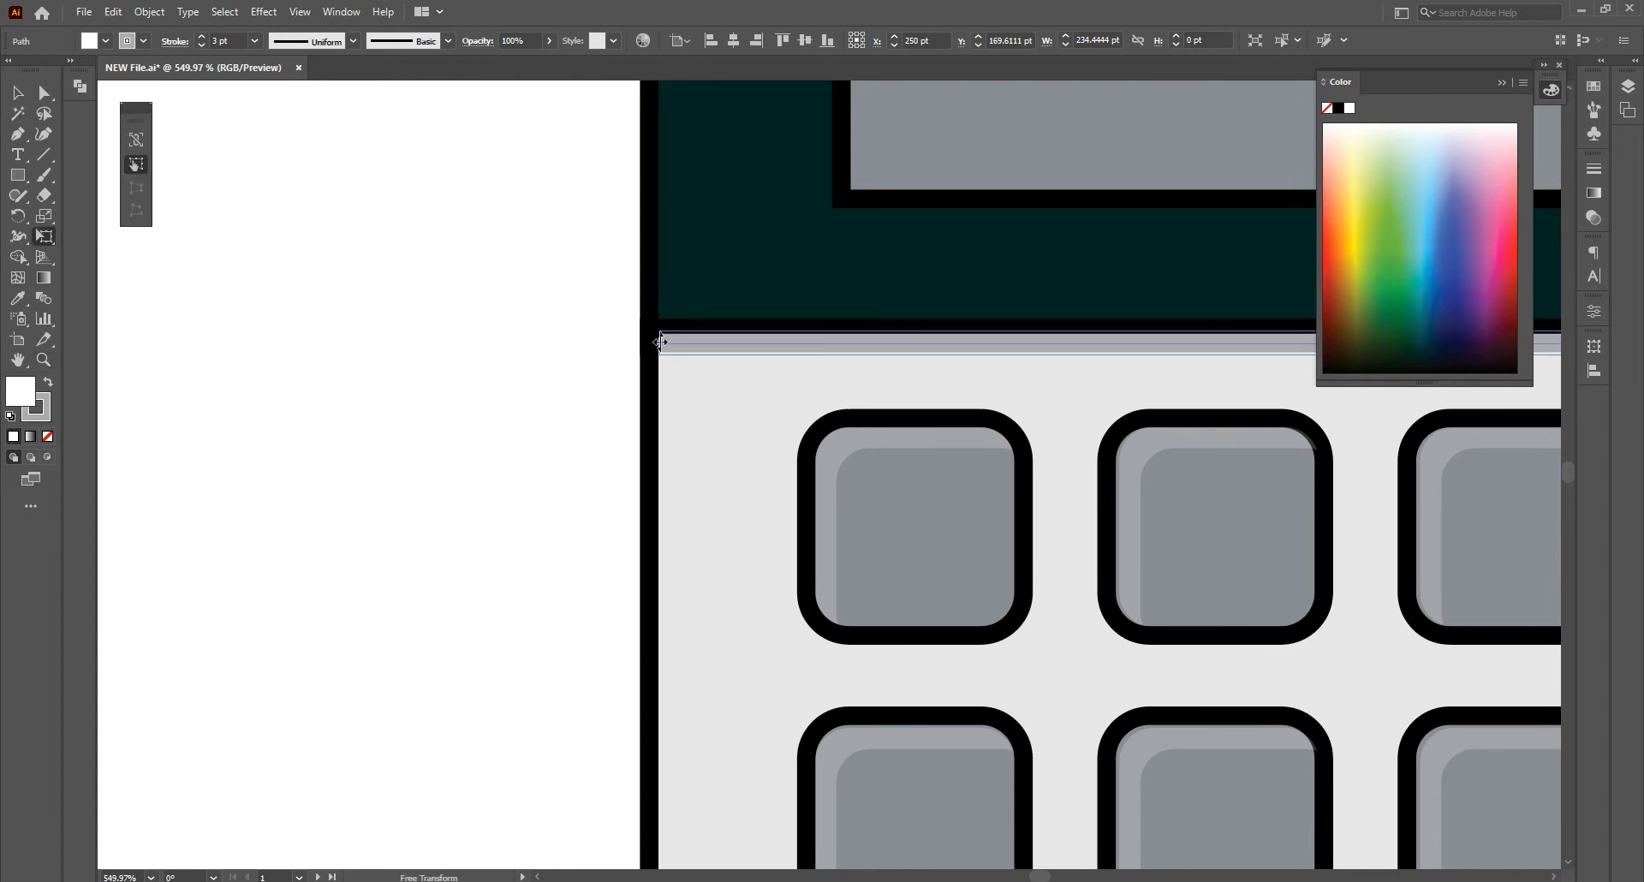
{"action": "key", "text": "v"}
{"action": "left_click", "coordinate": [566, 388]}
{"action": "key", "text": "ctrl+0"}
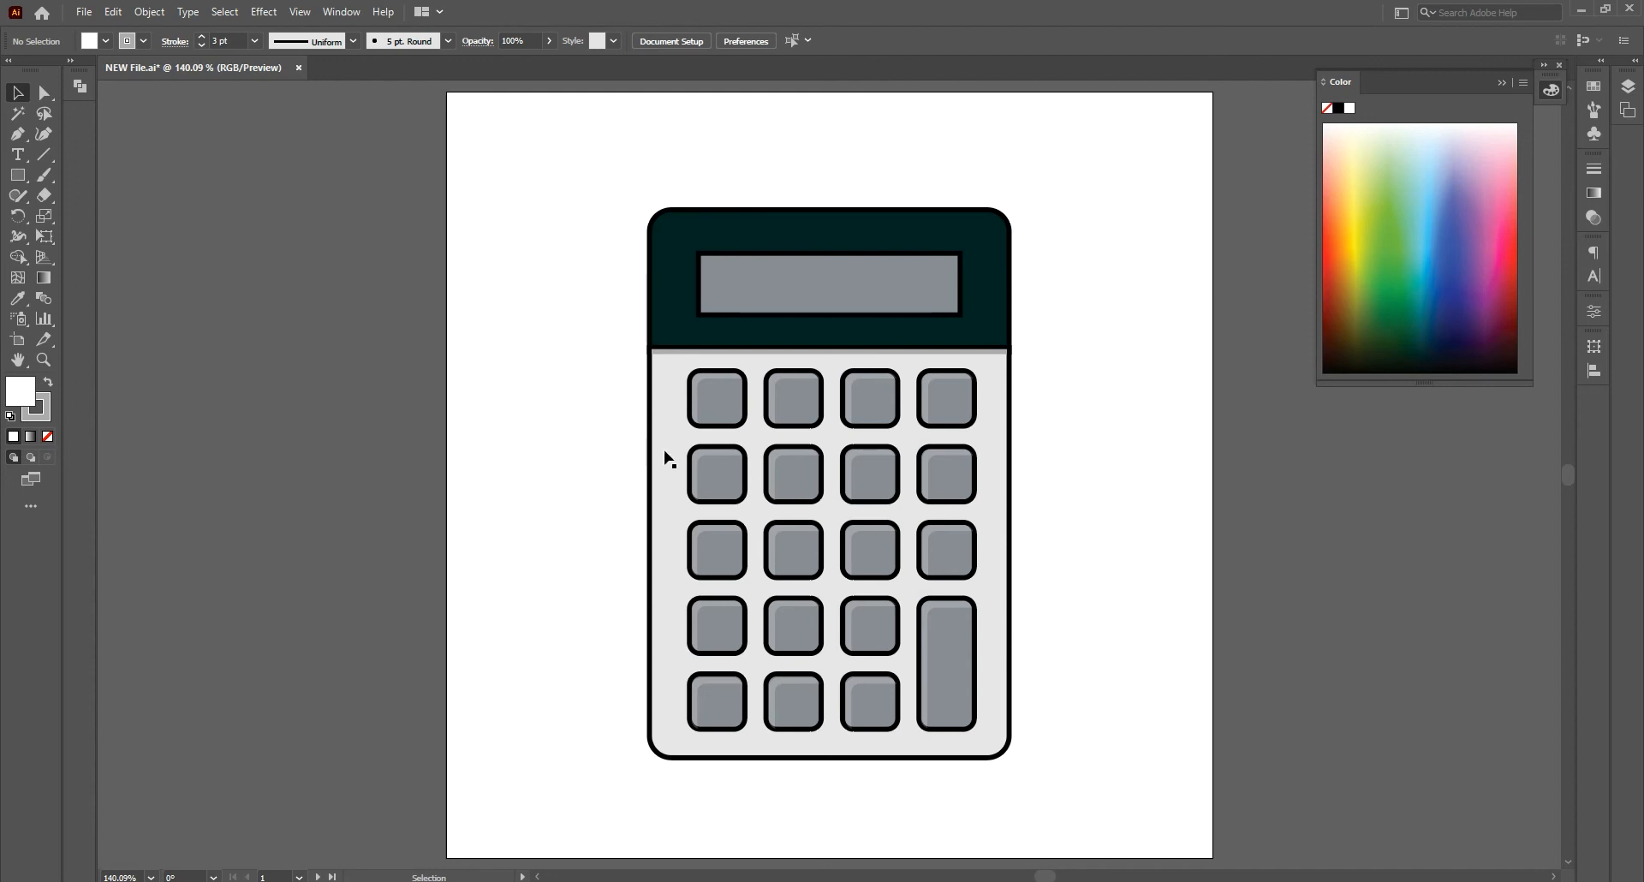
Fill the first two keys of the top row with a saturated blue
{"action": "left_click", "coordinate": [711, 402]}
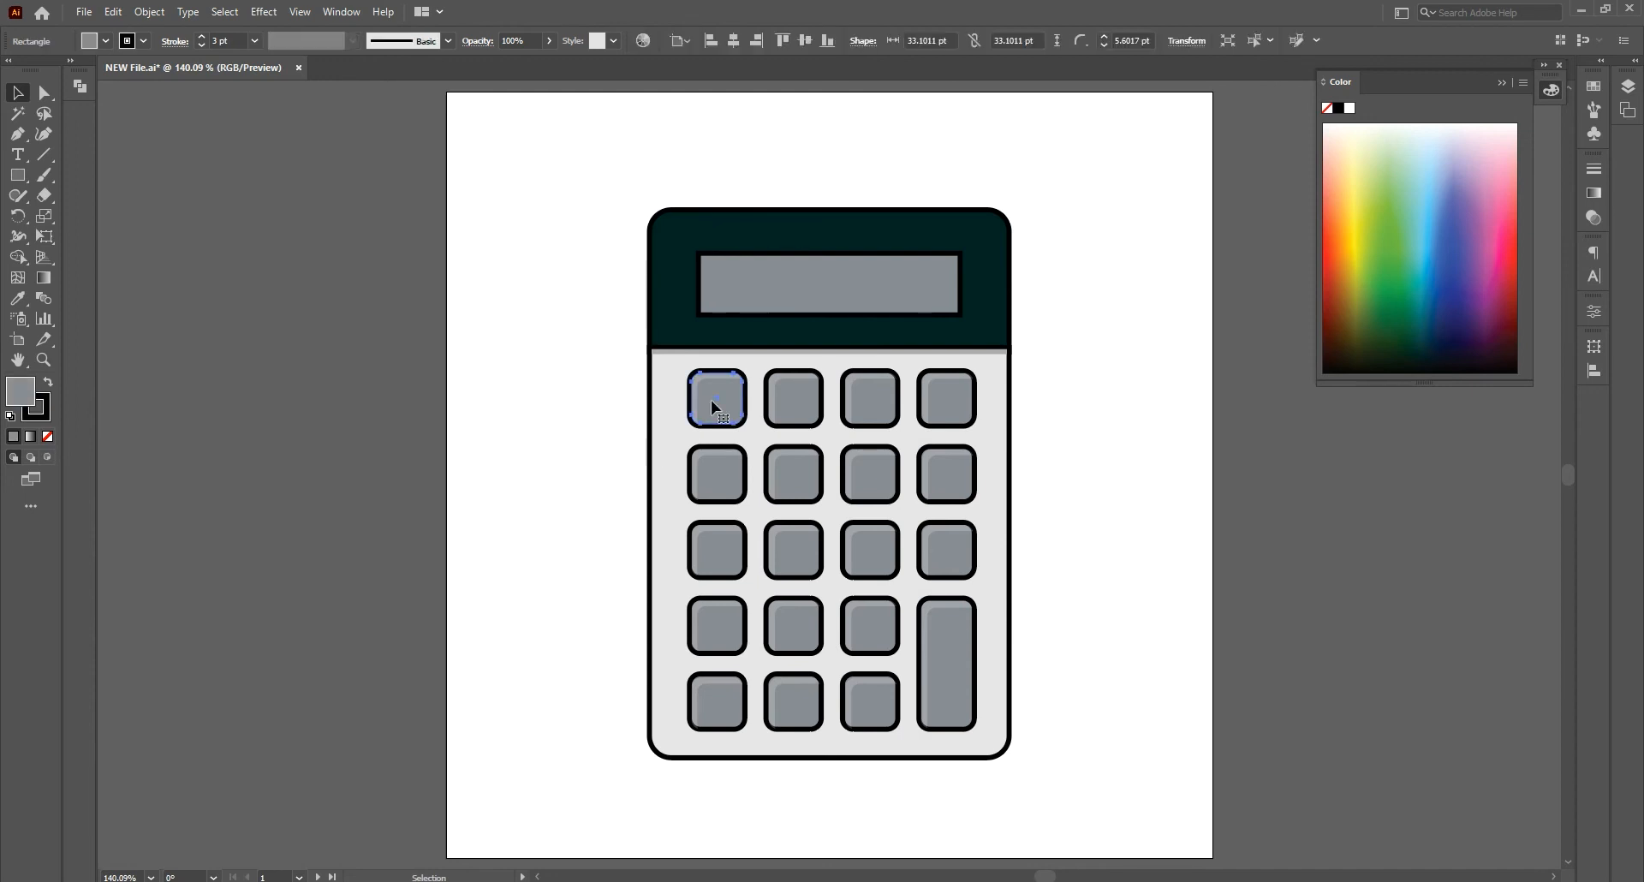
{"action": "left_click", "coordinate": [798, 413], "text": "shift"}
{"action": "double_click", "coordinate": [19, 391]}
{"action": "left_click_drag", "start_coordinate": [1019, 276], "coordinate": [1026, 267]}
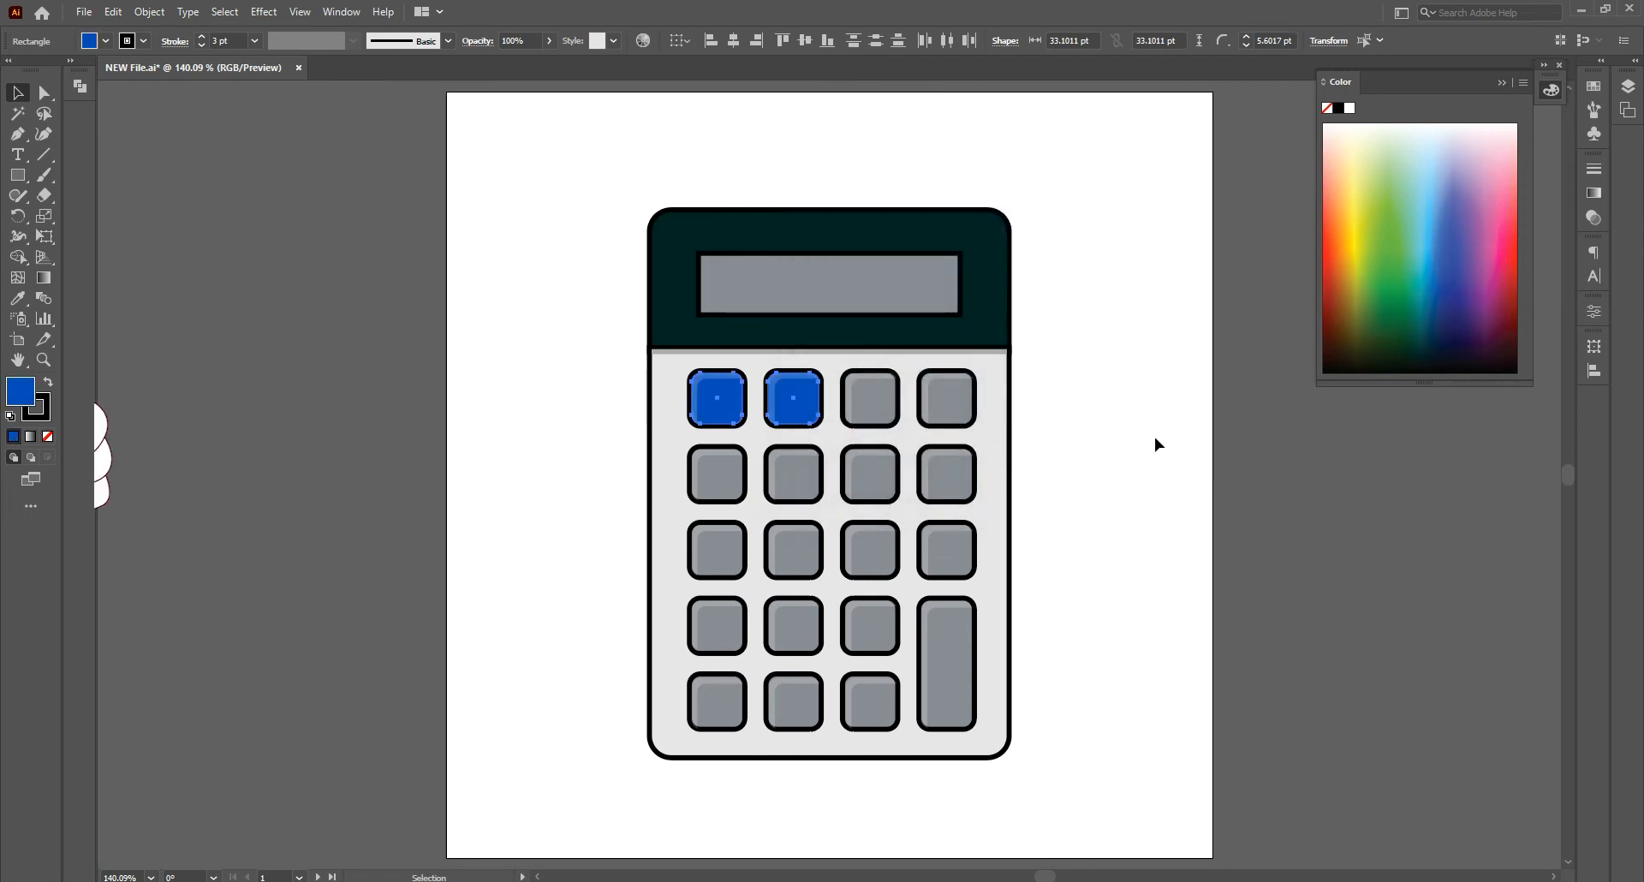
Fill the tall key with a saturated orange
{"action": "left_click", "coordinate": [946, 656]}
{"action": "double_click", "coordinate": [27, 390]}
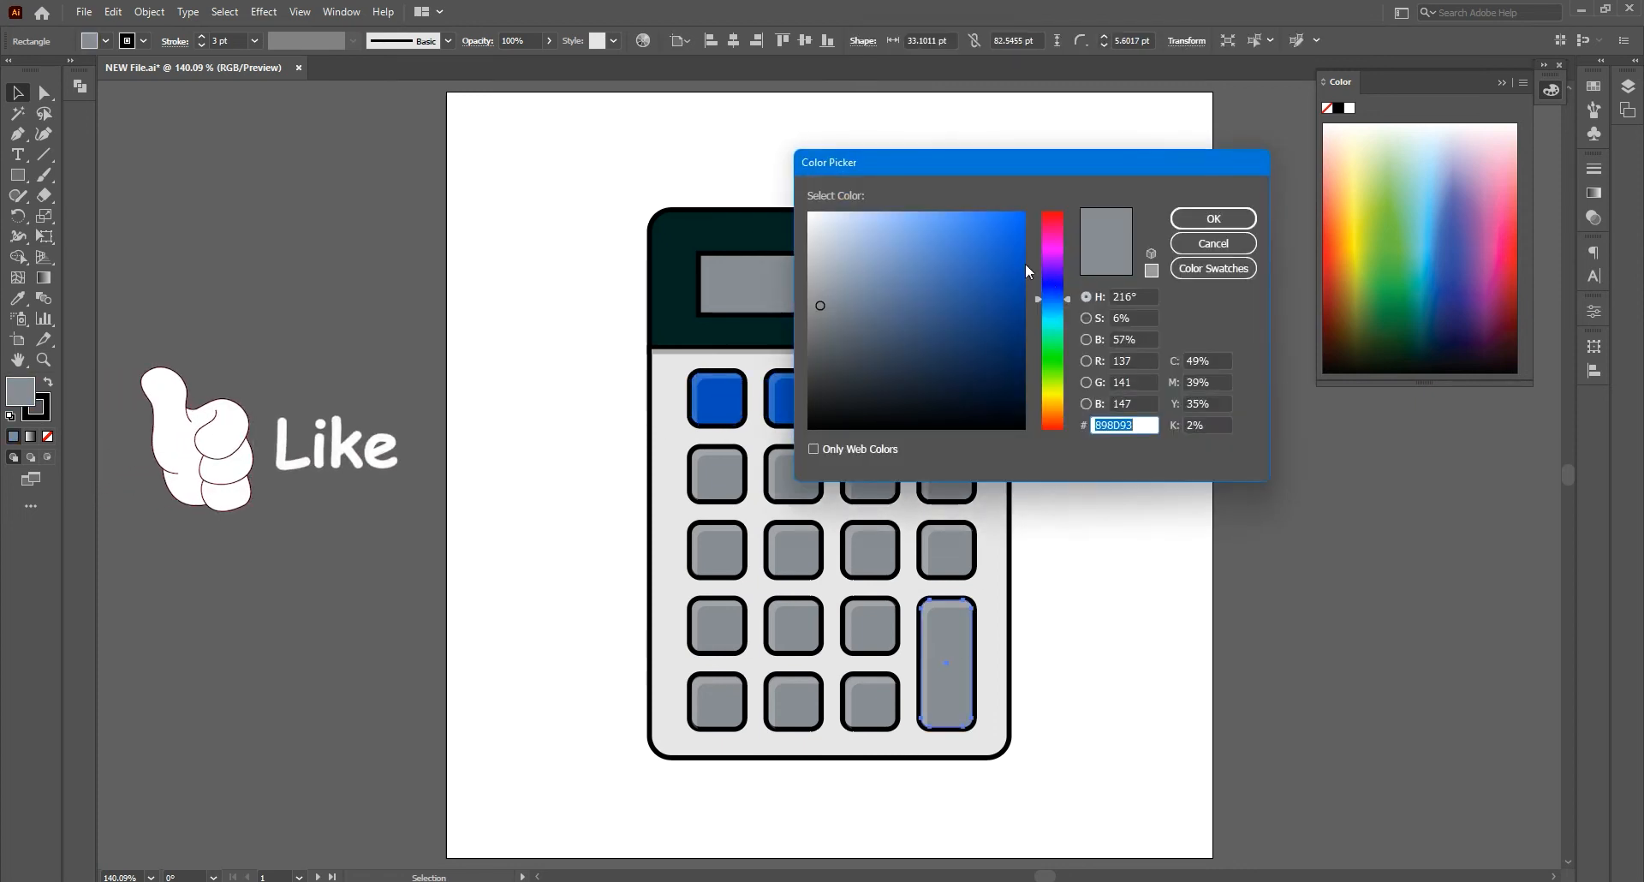
{"action": "left_click", "coordinate": [1023, 227]}
{"action": "left_click_drag", "start_coordinate": [1054, 240], "coordinate": [1059, 423]}
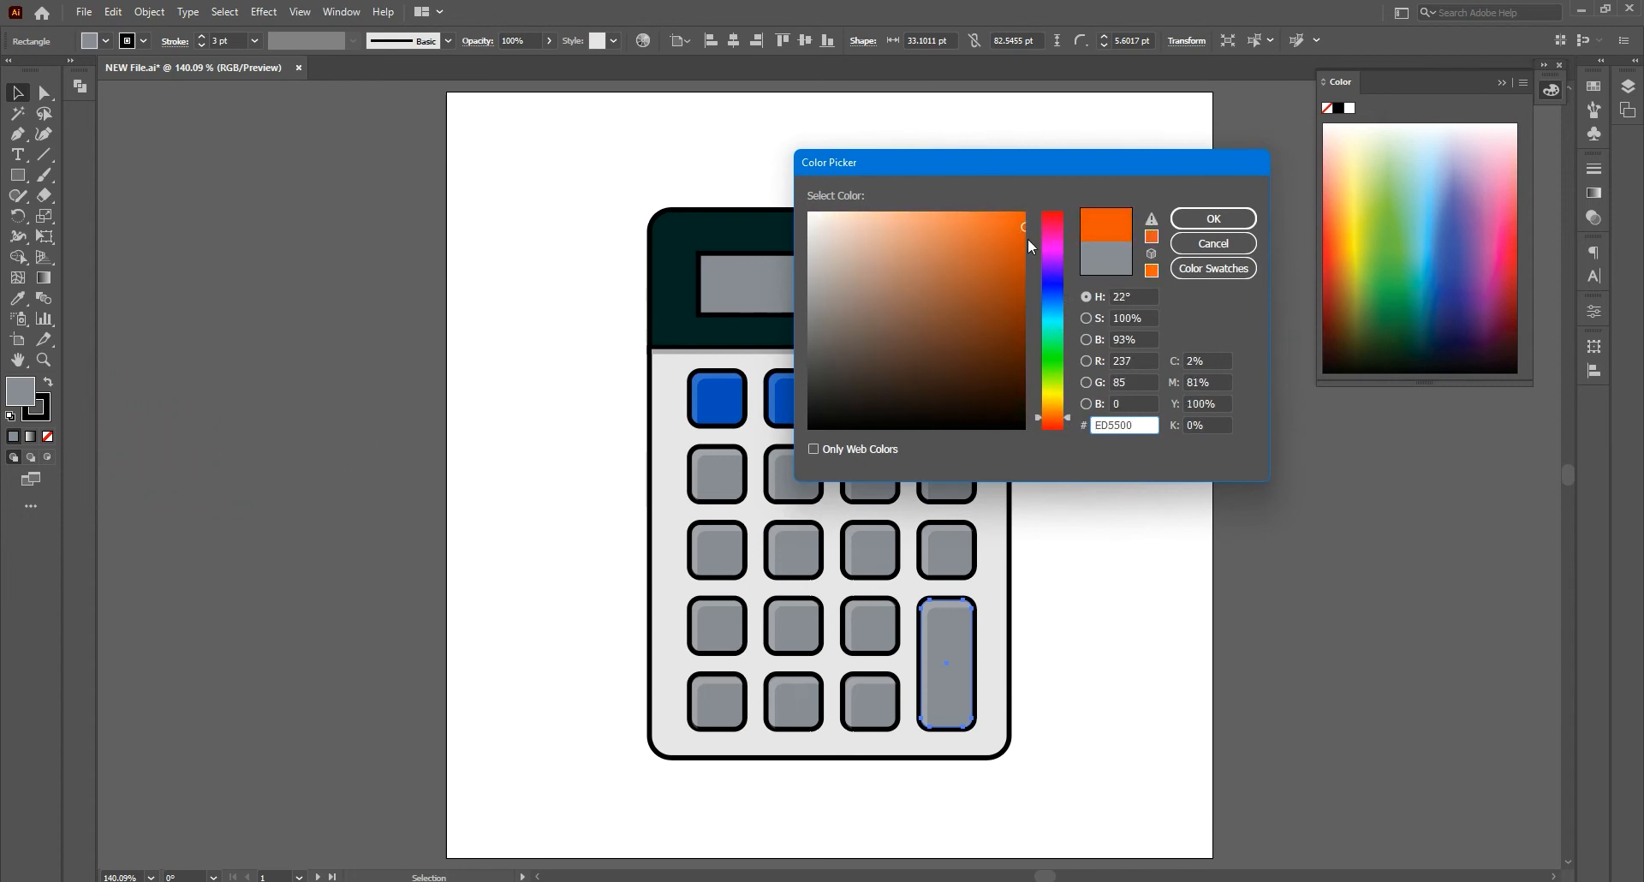
{"action": "left_click", "coordinate": [1213, 218]}
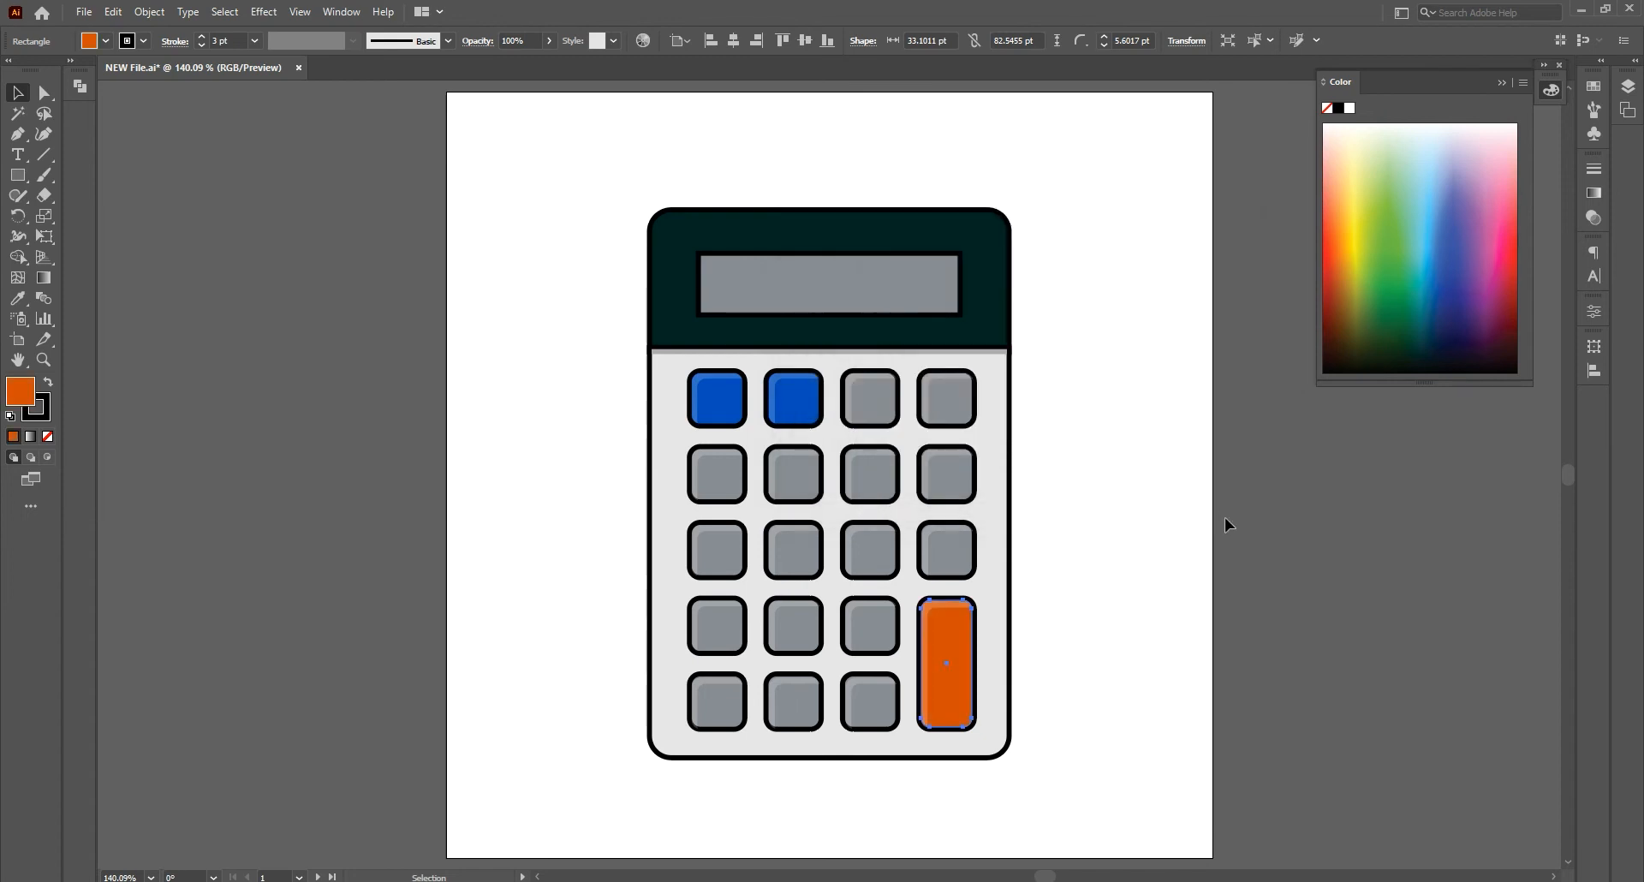
{"action": "left_click", "coordinate": [1270, 490]}
Fill the top row's last two keys and the two keys above the orange one with the header's dark teal, using the Eyedropper
{"action": "left_click", "coordinate": [950, 473]}
{"action": "left_click", "coordinate": [949, 548], "text": "shift"}
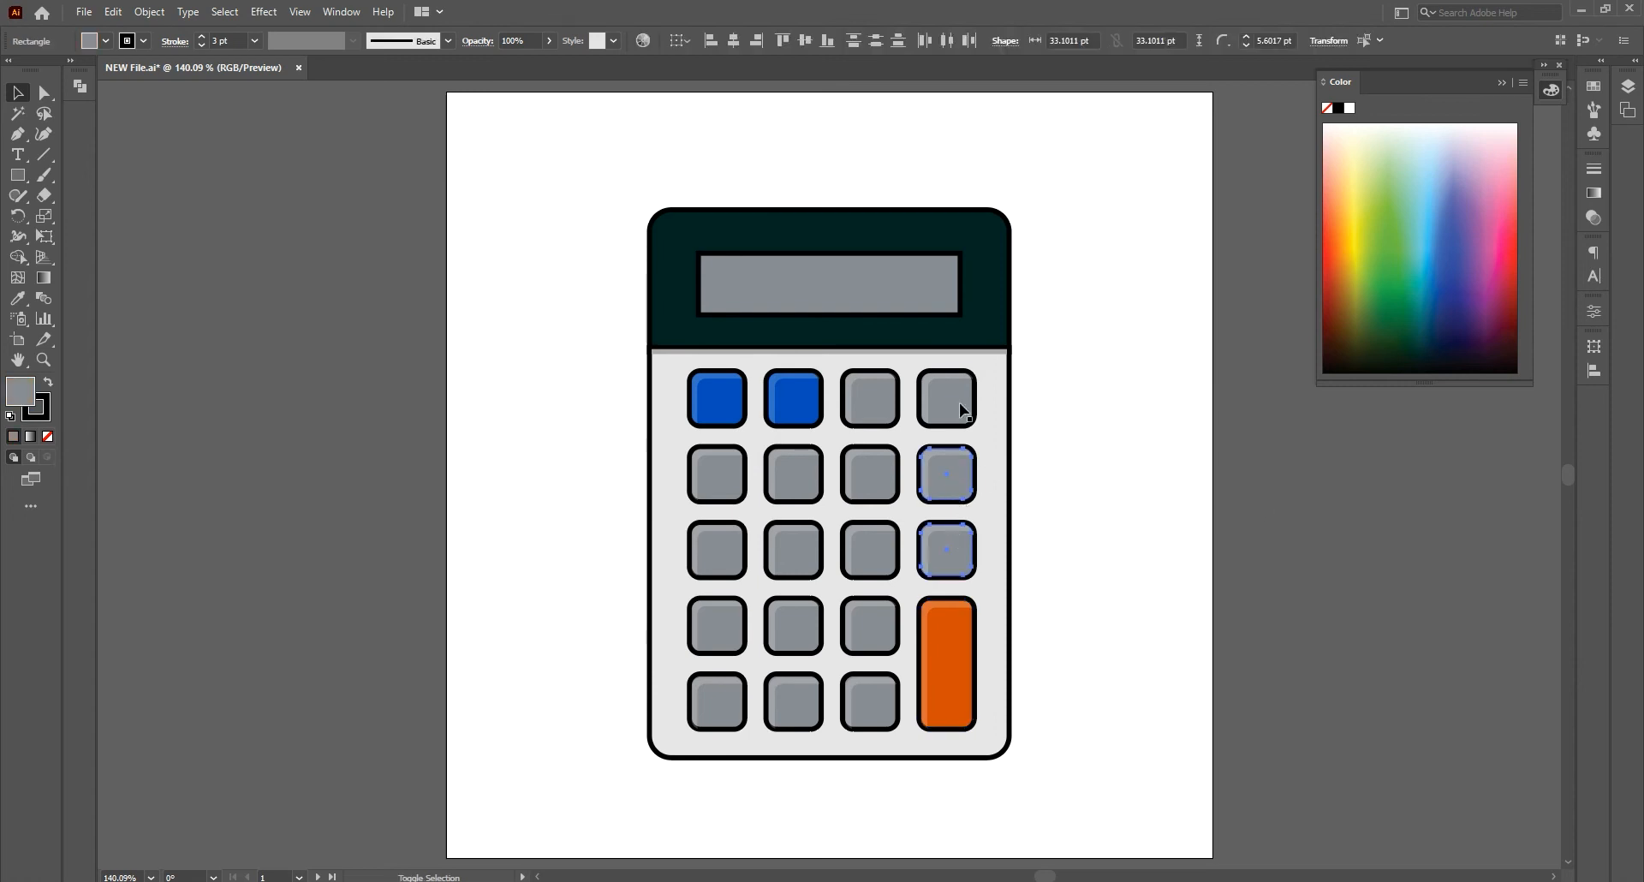
{"action": "left_click", "coordinate": [18, 298]}
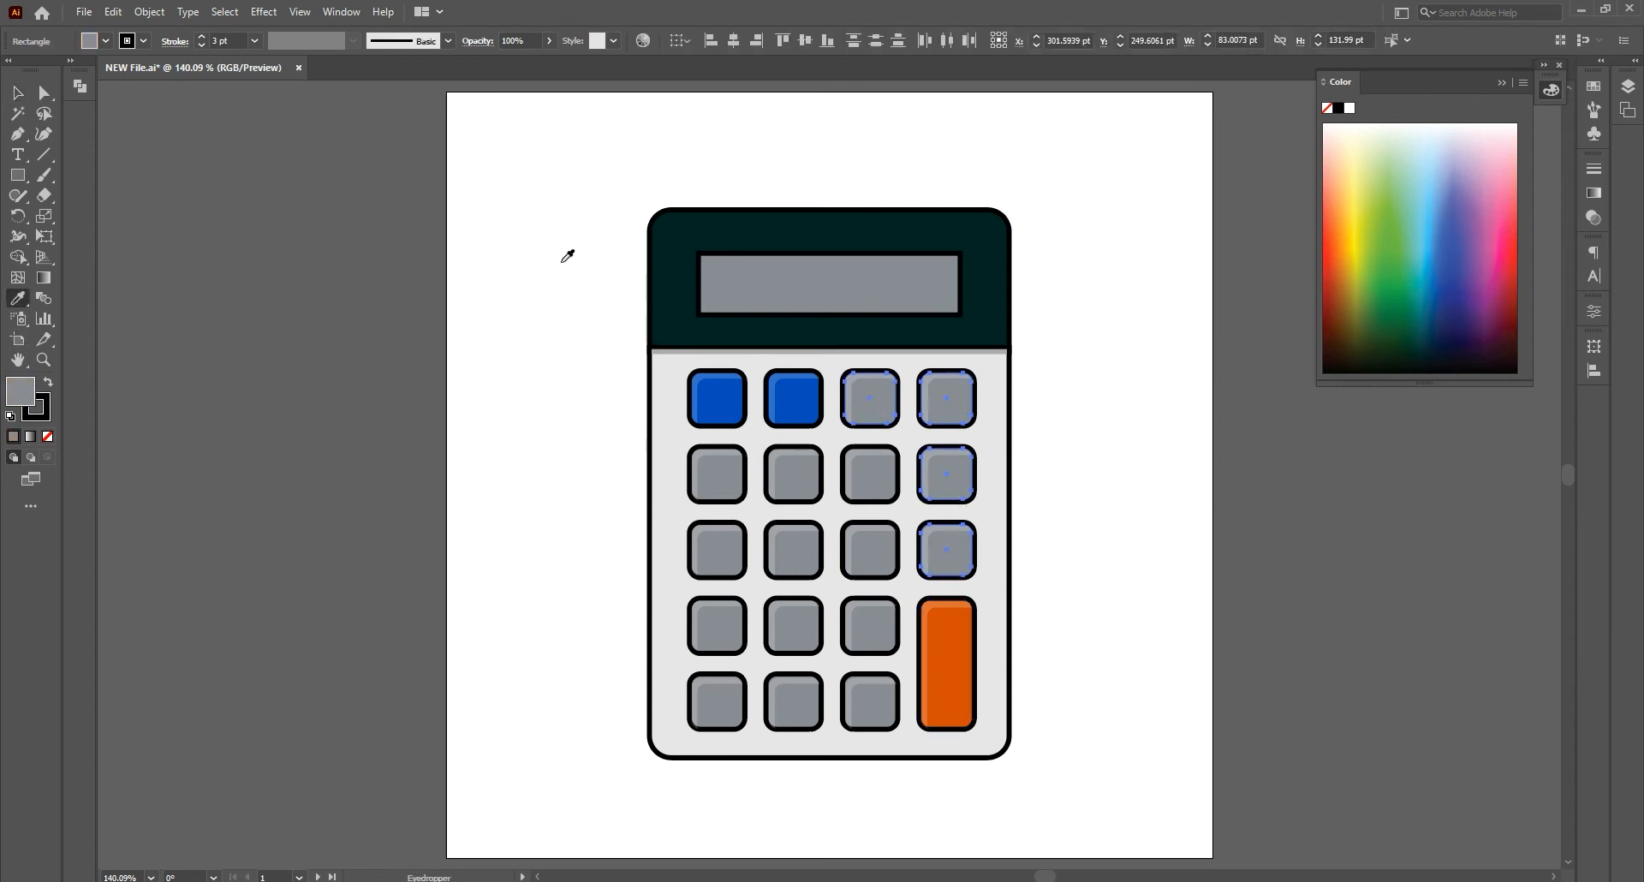
{"action": "left_click", "coordinate": [686, 232]}
{"action": "key", "text": "v"}
{"action": "left_click", "coordinate": [505, 408]}
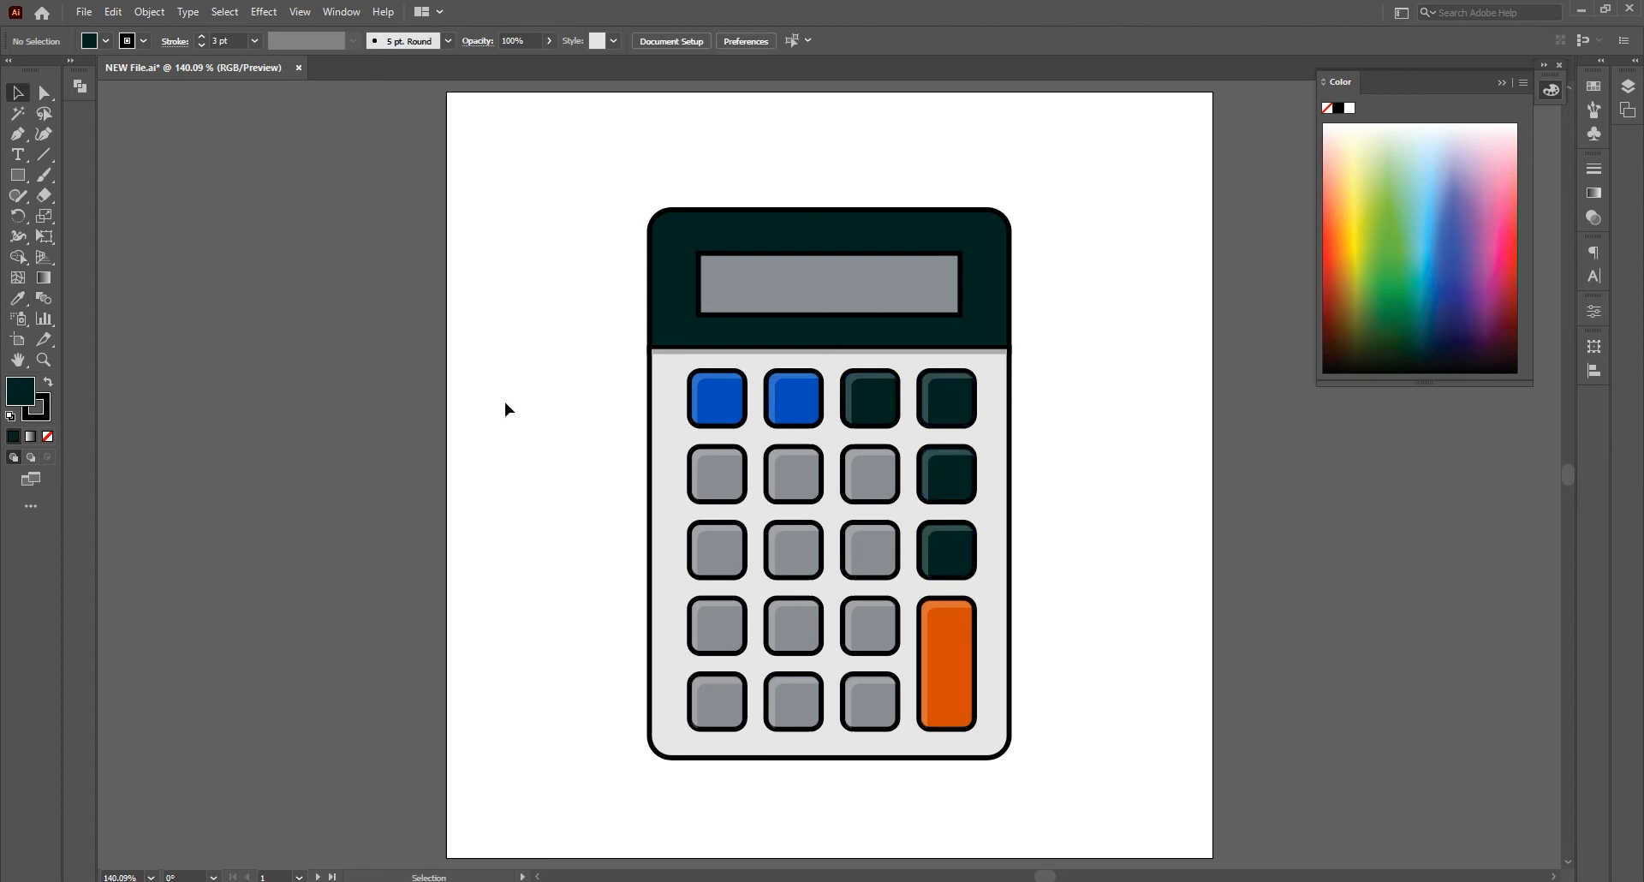
Fill the display rectangle with light grey D1D1D1
{"action": "left_click", "coordinate": [1498, 83]}
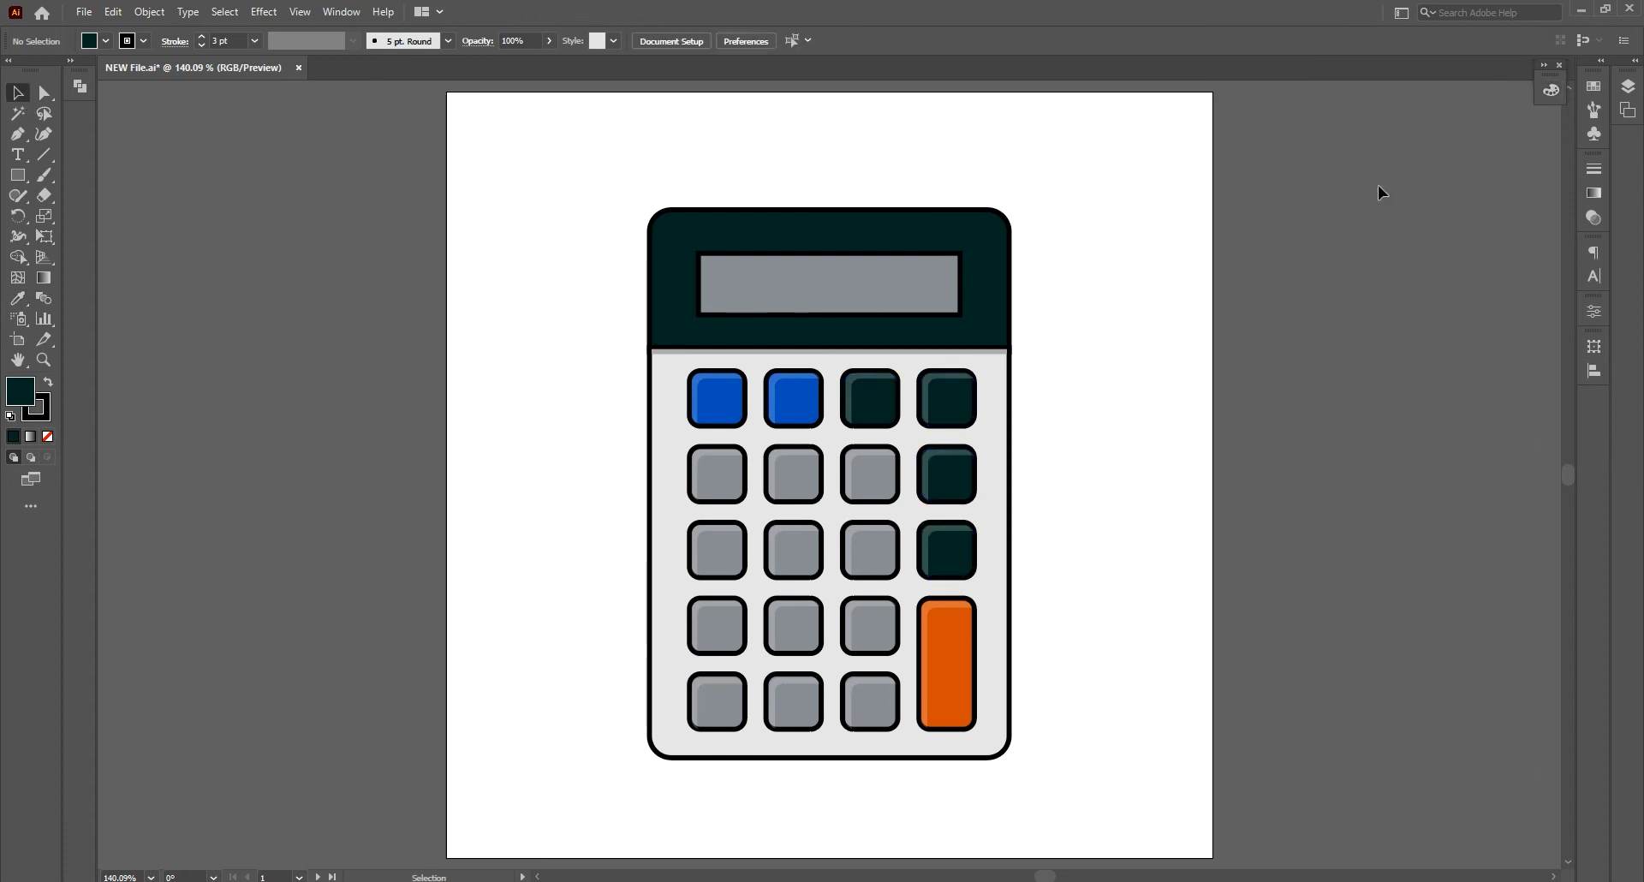
{"action": "left_click", "coordinate": [794, 270]}
{"action": "double_click", "coordinate": [20, 390]}
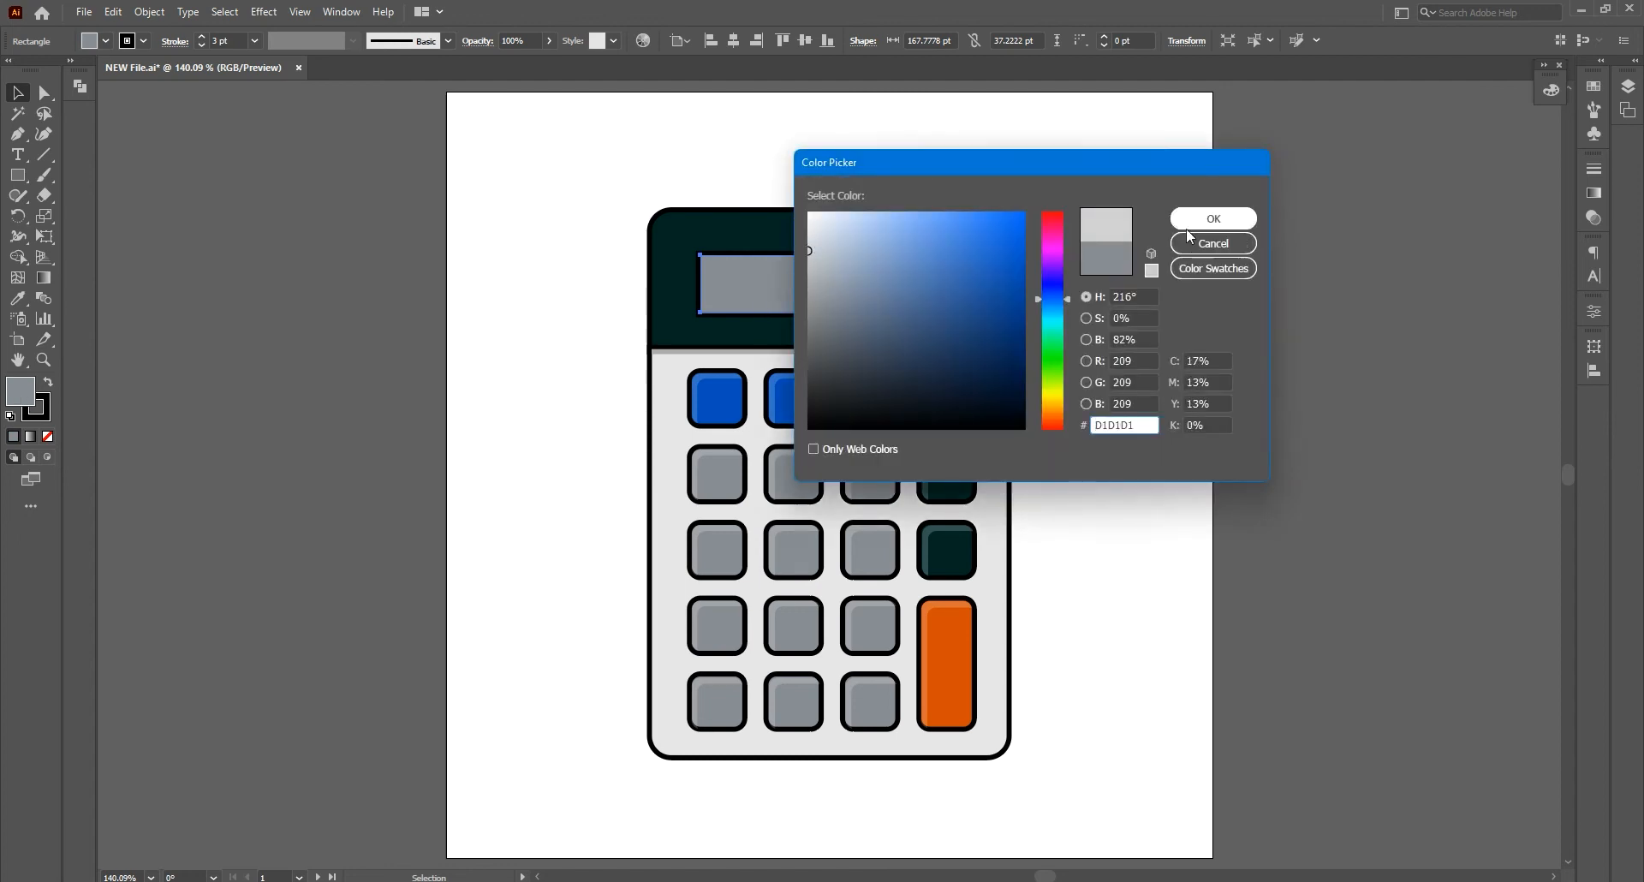
{"action": "left_click", "coordinate": [1241, 219]}
{"action": "left_click", "coordinate": [1280, 267]}
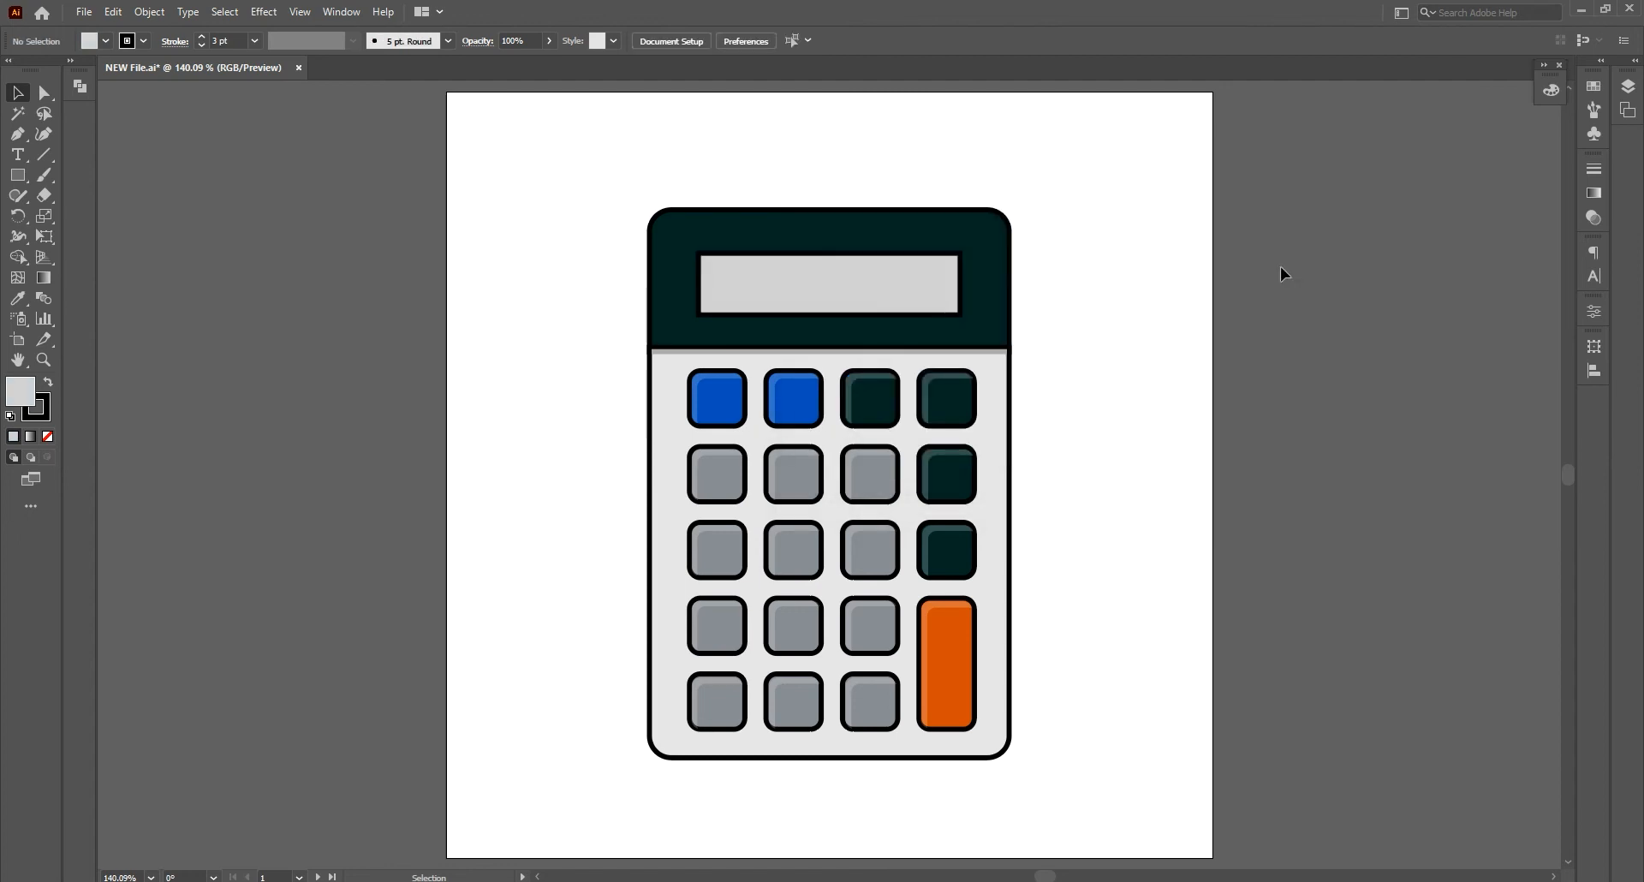
Add the text "AC" in white, centred on the first blue key
{"action": "key", "text": "t"}
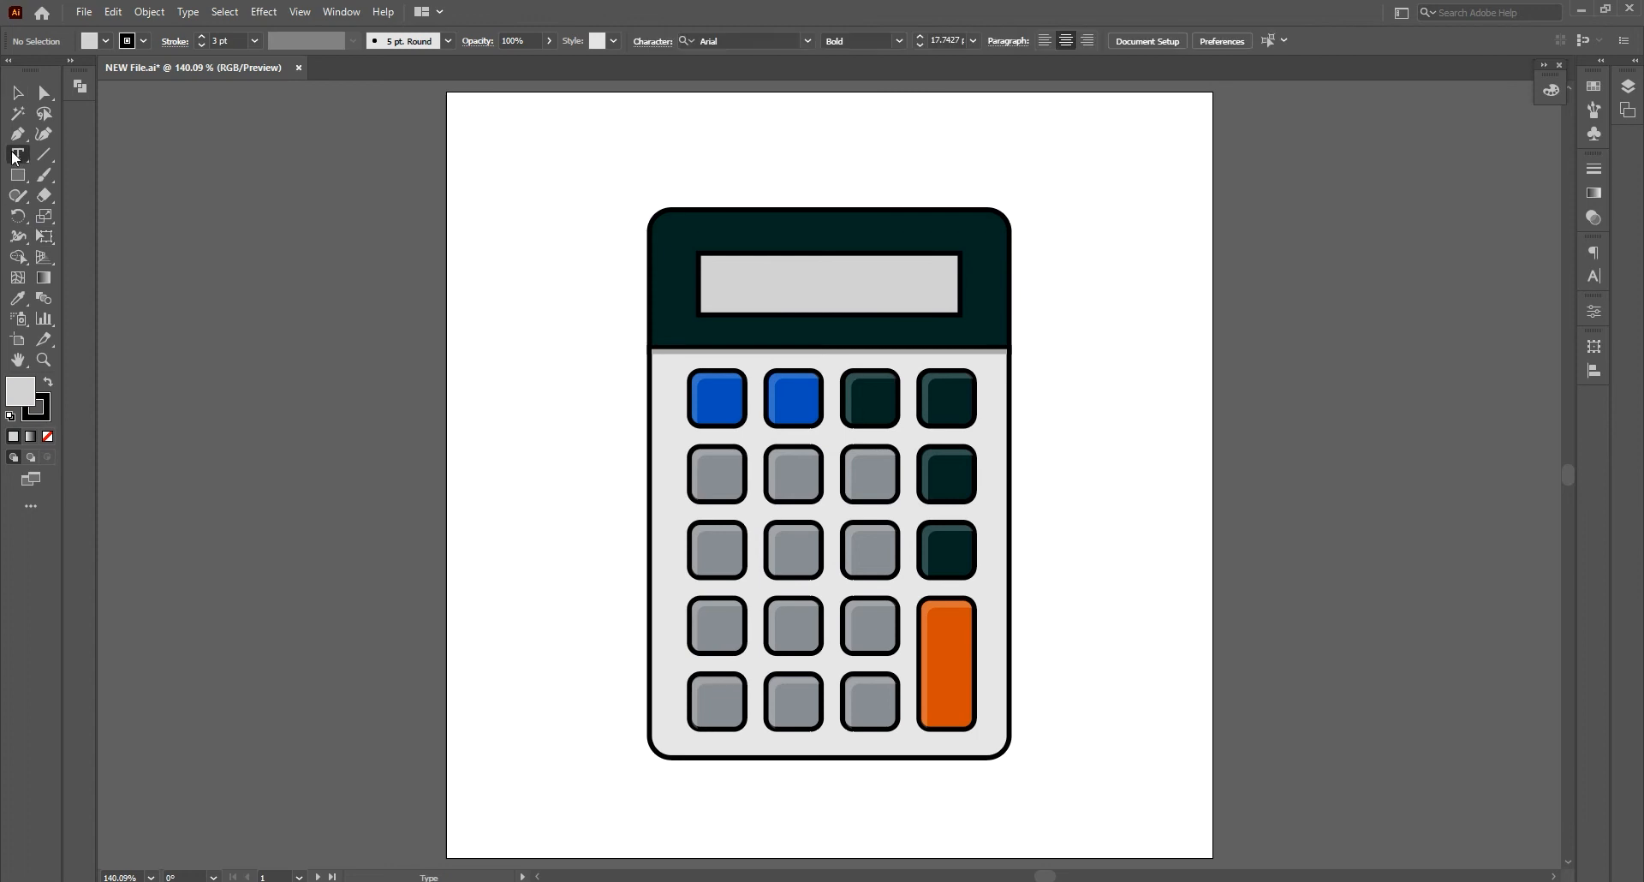
{"action": "left_click", "coordinate": [510, 494]}
{"action": "type", "text": "AC"}
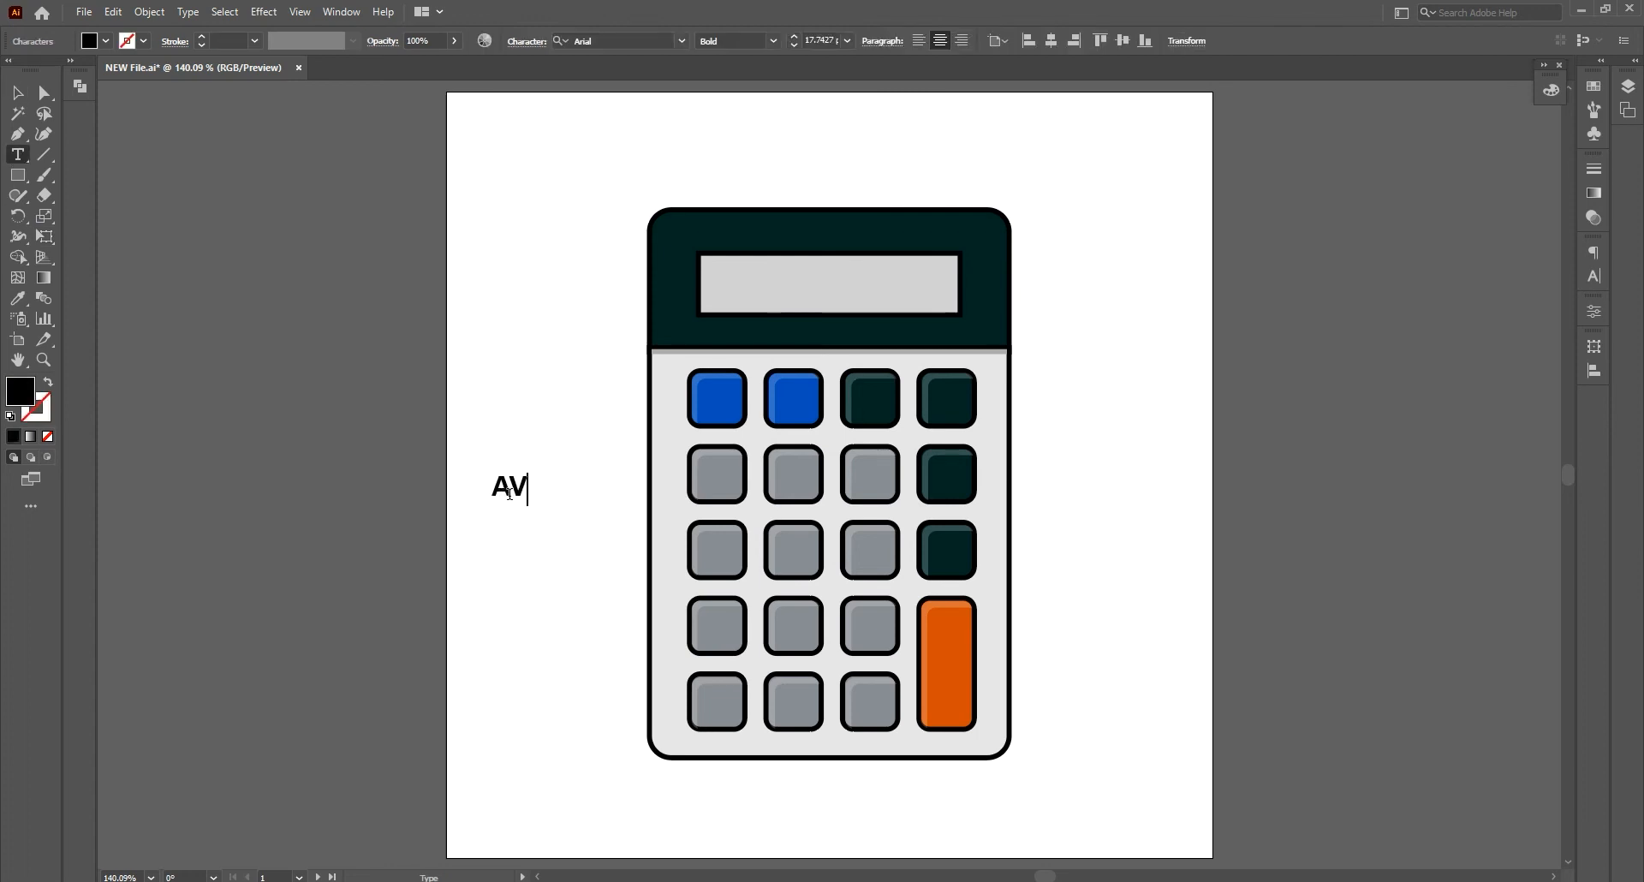
{"action": "left_click", "coordinate": [17, 93]}
{"action": "left_click_drag", "start_coordinate": [525, 503], "coordinate": [729, 411]}
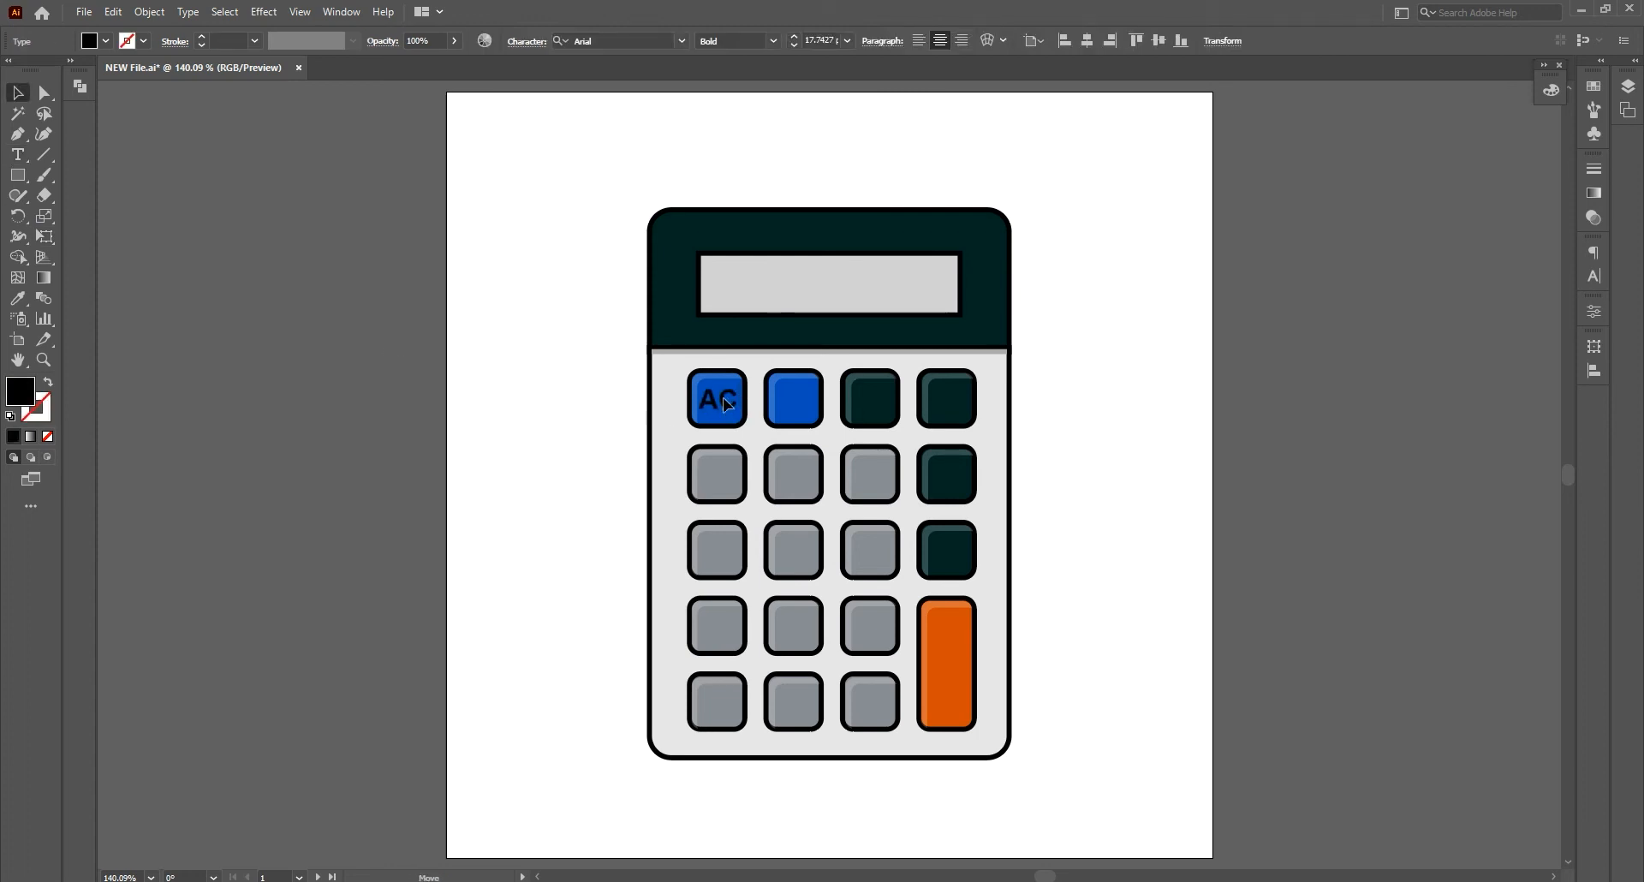
{"action": "double_click", "coordinate": [26, 393]}
{"action": "left_click", "coordinate": [805, 208]}
{"action": "left_click", "coordinate": [1185, 220]}
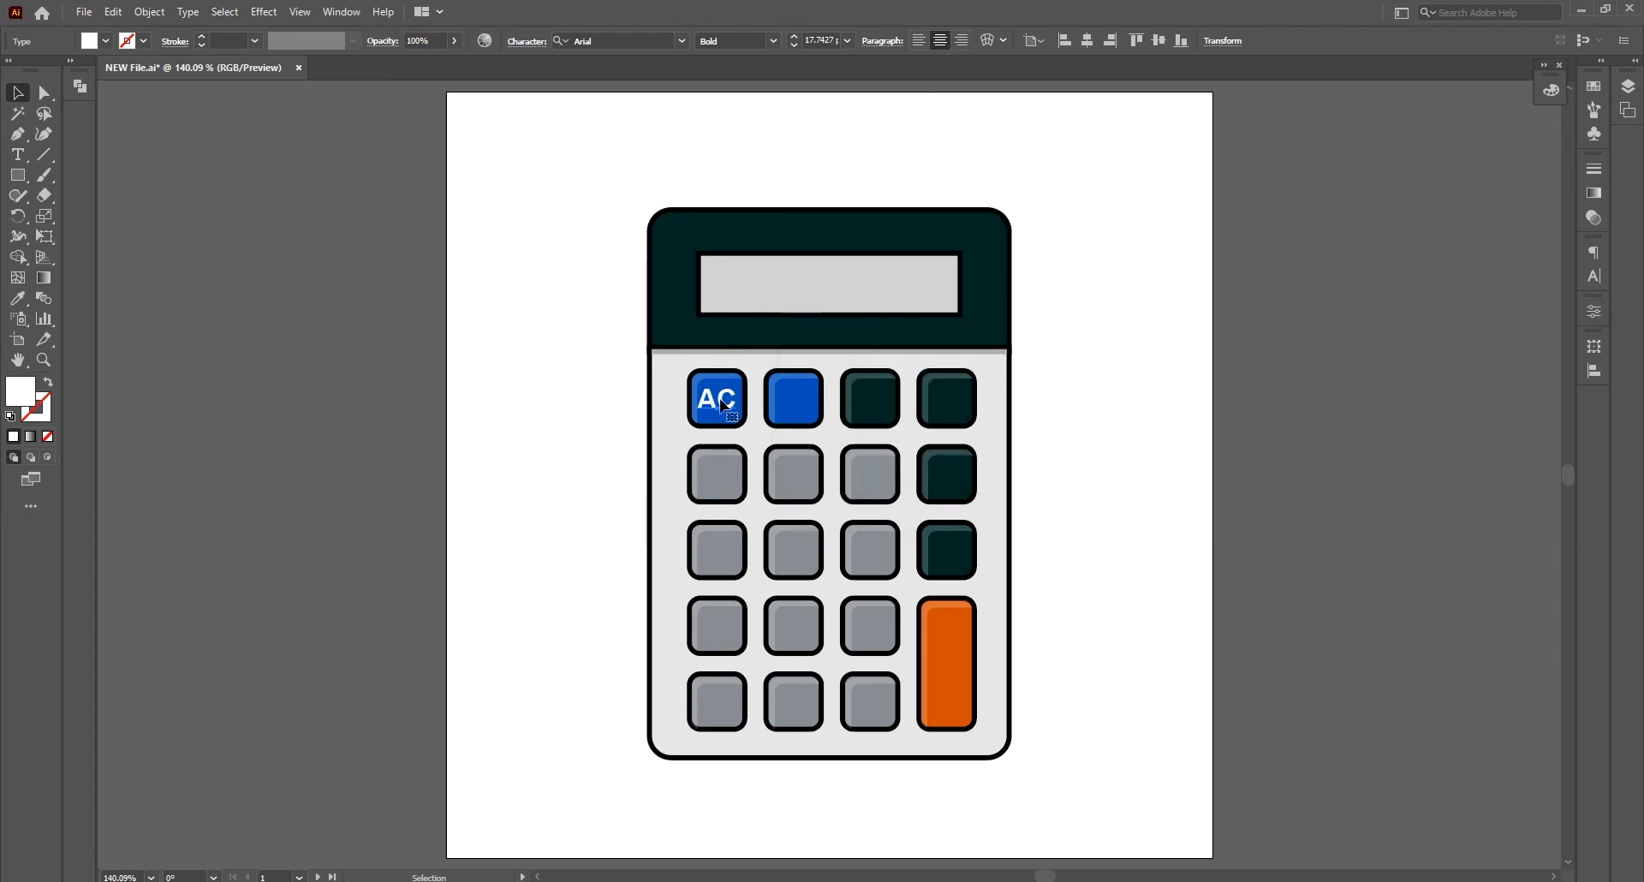
Copy the "AC" label onto the second blue key and change its text to "C"
{"action": "left_click_drag", "start_coordinate": [722, 405], "coordinate": [798, 405]}
{"action": "double_click", "coordinate": [796, 399]}
{"action": "type", "text": "C"}
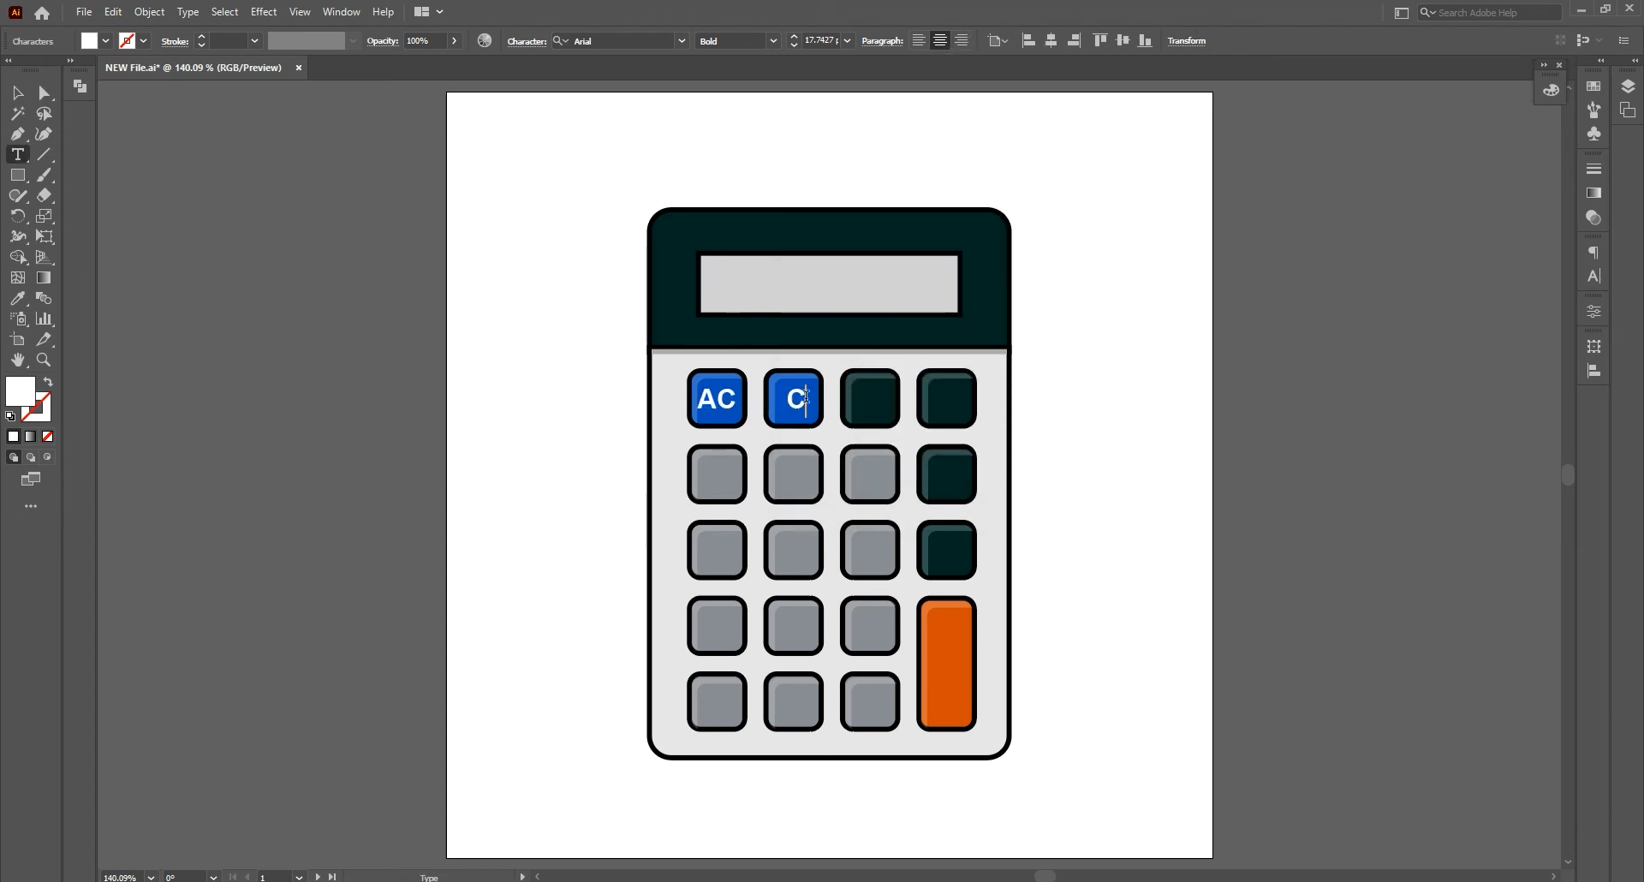
{"action": "key", "text": "Escape"}
Copy the "C" label onto the top row's two dark keys and nudge the "C" labels left to centre them
{"action": "left_click_drag", "start_coordinate": [796, 399], "coordinate": [949, 401]}
{"action": "key", "text": "Left"}
{"action": "key", "text": "Left"}
{"action": "left_click", "coordinate": [798, 404]}
{"action": "key", "text": "Left"}
{"action": "key", "text": "Left"}
{"action": "left_click", "coordinate": [876, 409]}
{"action": "key", "text": "Left"}
{"action": "left_click", "coordinate": [950, 408]}
{"action": "key", "text": "Left"}
Duplicate the top row's four labels onto the four rows below at the same row spacing
{"action": "left_click", "coordinate": [873, 408], "text": "shift"}
{"action": "left_click", "coordinate": [740, 407], "text": "shift"}
{"action": "left_click_drag", "start_coordinate": [739, 408], "coordinate": [726, 480]}
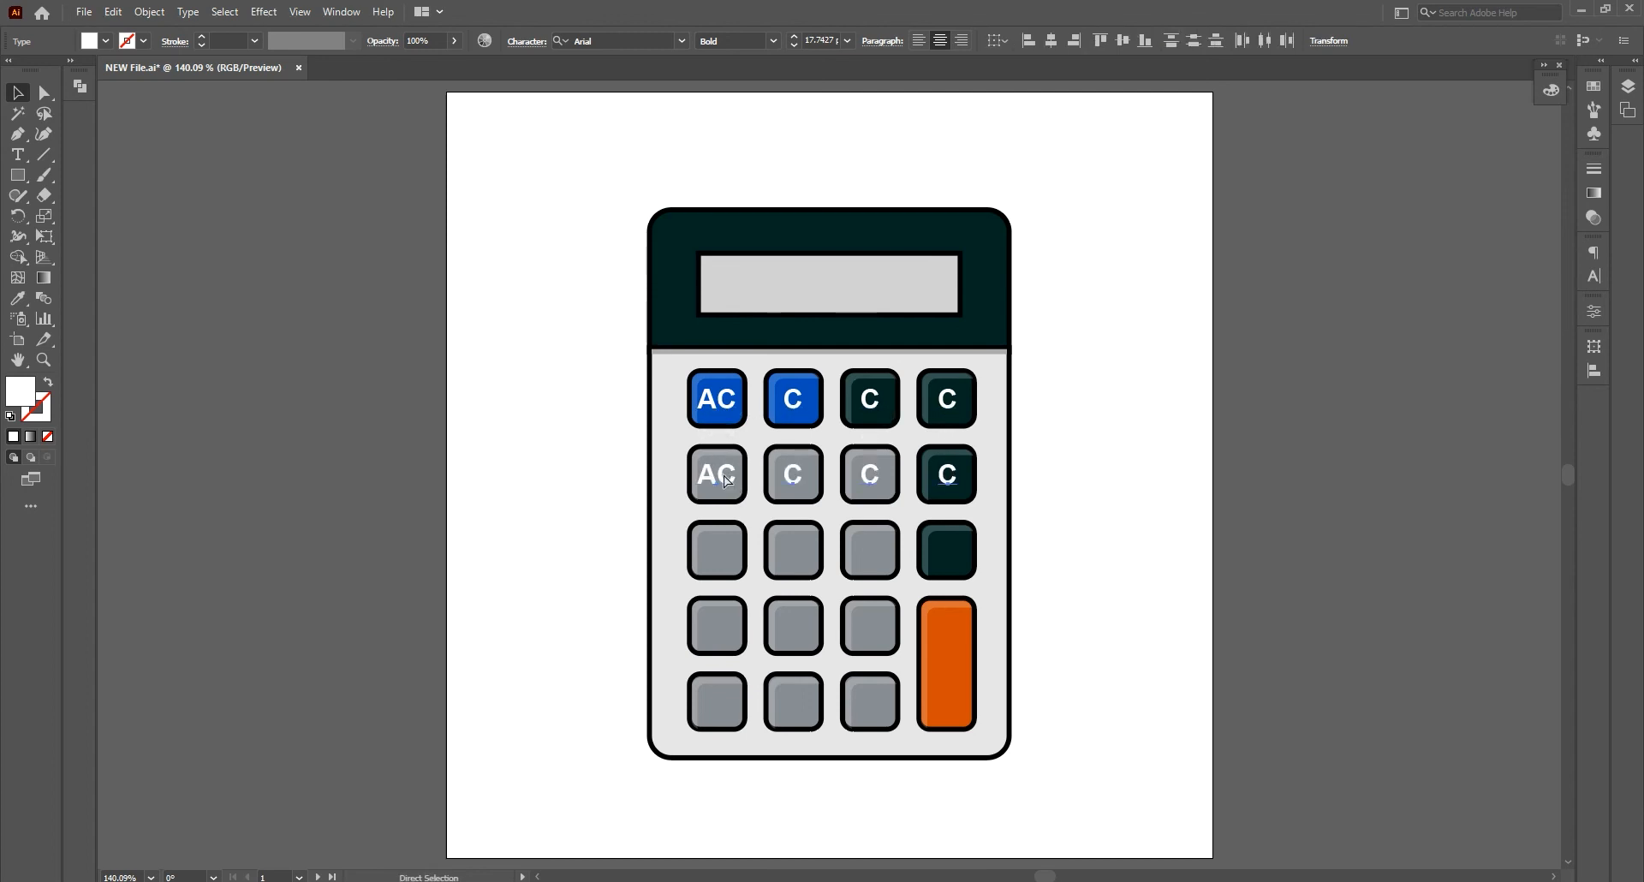
{"action": "key", "text": "ctrl+d"}
{"action": "key", "text": "ctrl+d"}
{"action": "key", "text": "ctrl+d"}
Nudge the third and fourth rows' labels slightly up and delete the upper label on the tall orange key
{"action": "left_click", "coordinate": [781, 630]}
{"action": "left_click", "coordinate": [789, 631], "text": "shift"}
{"action": "left_click", "coordinate": [868, 626], "text": "shift"}
{"action": "key", "text": "Up"}
{"action": "left_click", "coordinate": [947, 627]}
{"action": "key", "text": "Delete"}
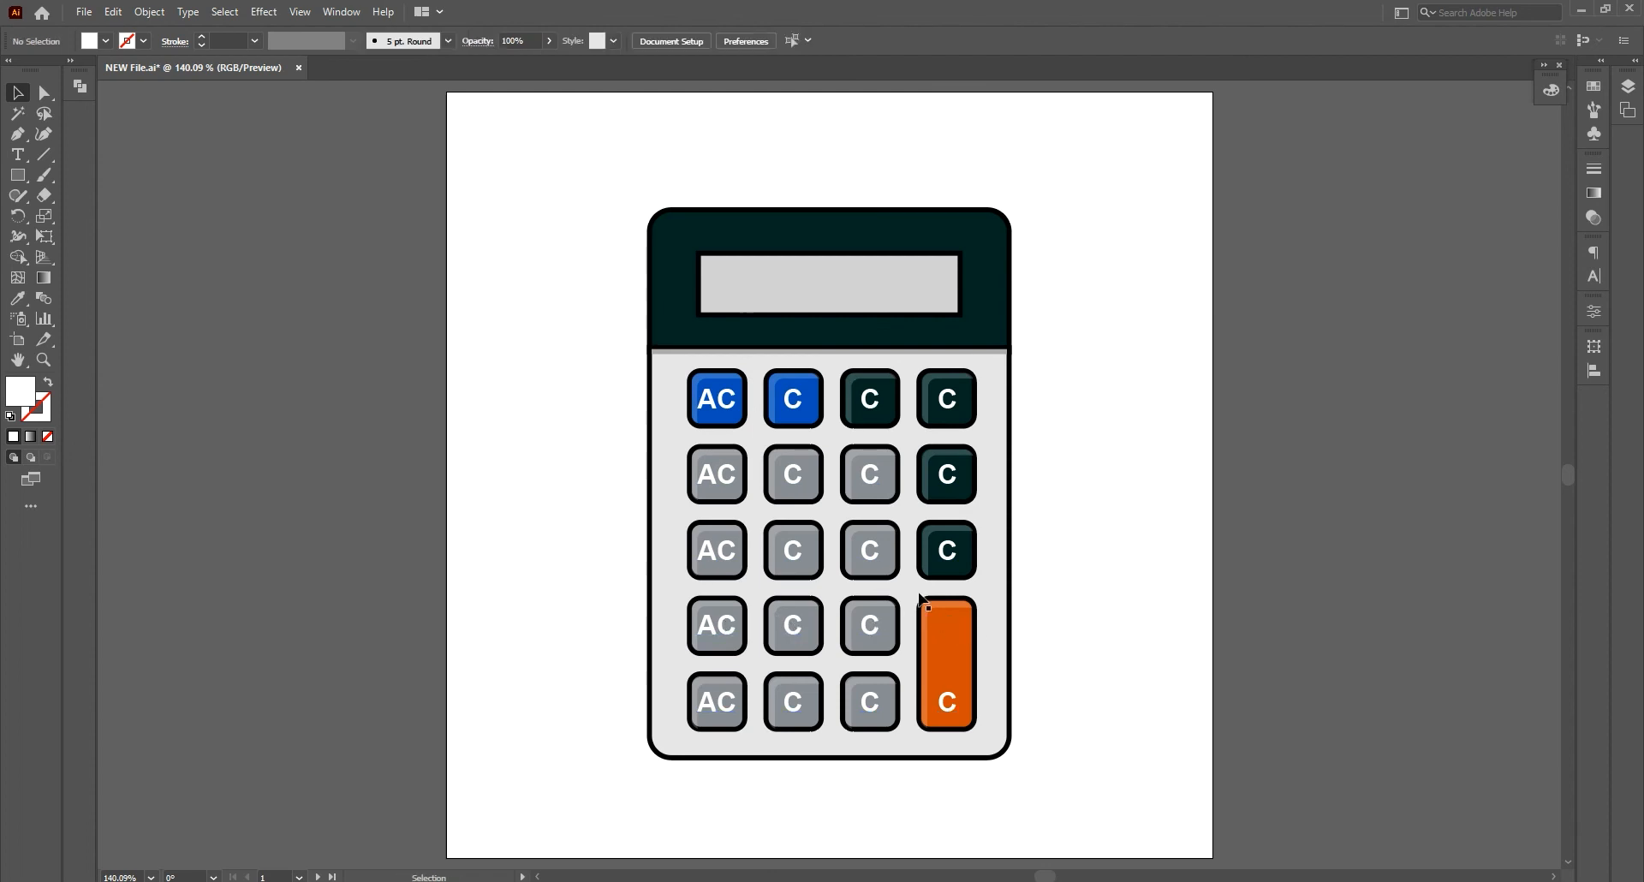
{"action": "left_click", "coordinate": [875, 563]}
{"action": "key", "text": "ctrl+shift+a"}
Change the labels on the top row's two dark keys to "%" and "/"
{"action": "double_click", "coordinate": [868, 401]}
{"action": "key", "text": "ctrl+a"}
{"action": "type", "text": "%"}
{"action": "left_click", "coordinate": [958, 406]}
{"action": "key", "text": "ctrl+a"}
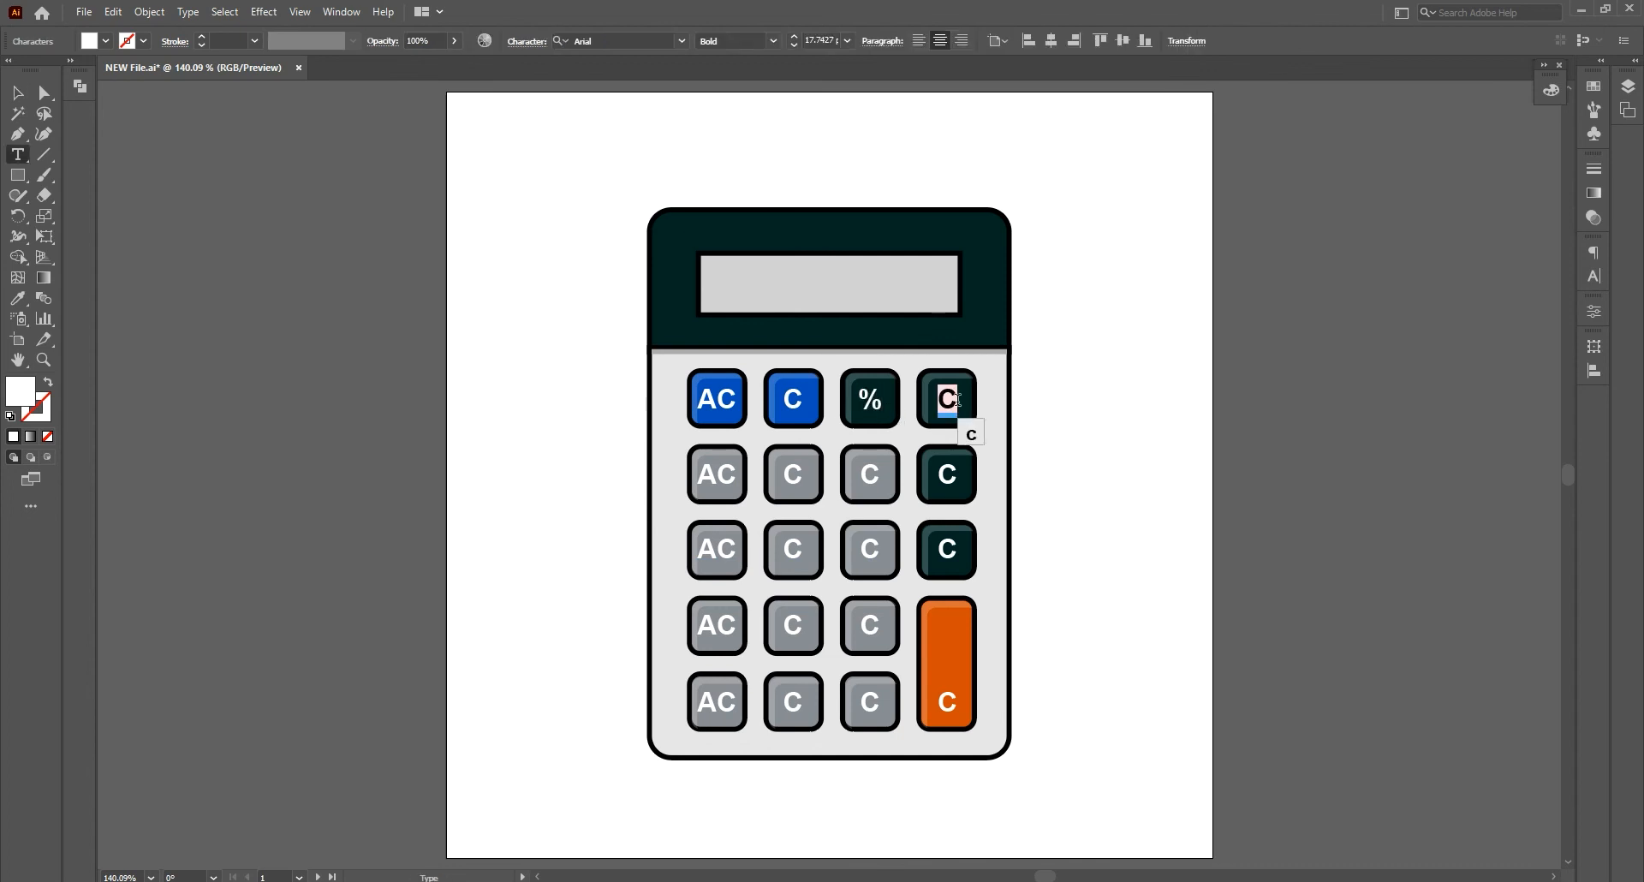
{"action": "type", "text": "/"}
Change the last column's remaining labels to "X", "-" and, on the orange key, "+"
{"action": "left_click", "coordinate": [979, 477]}
{"action": "key", "text": "ctrl+a"}
{"action": "type", "text": "X"}
{"action": "key", "text": "ctrl+a"}
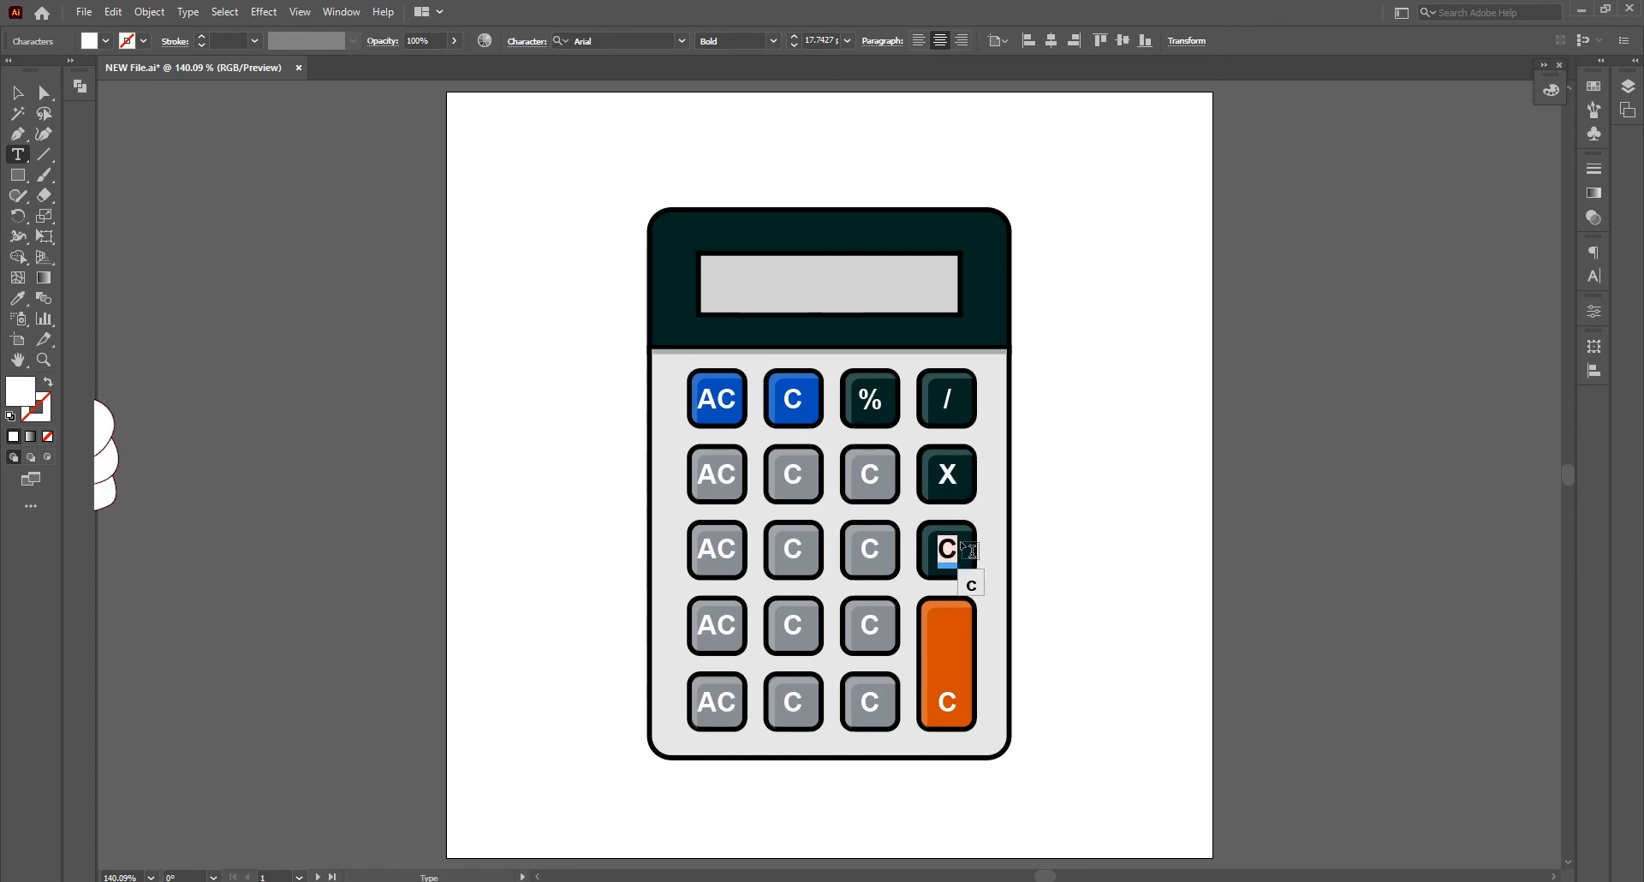
{"action": "type", "text": "-"}
{"action": "left_click", "coordinate": [945, 700]}
{"action": "key", "text": "ctrl+a"}
{"action": "type", "text": "+"}
Change the labels on the bottom row's three grey keys to ".", "0" and "+"
{"action": "left_click", "coordinate": [732, 691]}
{"action": "key", "text": "ctrl+a"}
{"action": "type", "text": "."}
{"action": "left_click", "coordinate": [794, 707]}
{"action": "key", "text": "ctrl+a"}
{"action": "type", "text": "0"}
{"action": "left_click", "coordinate": [873, 707]}
{"action": "key", "text": "ctrl+a"}
{"action": "type", "text": "+"}
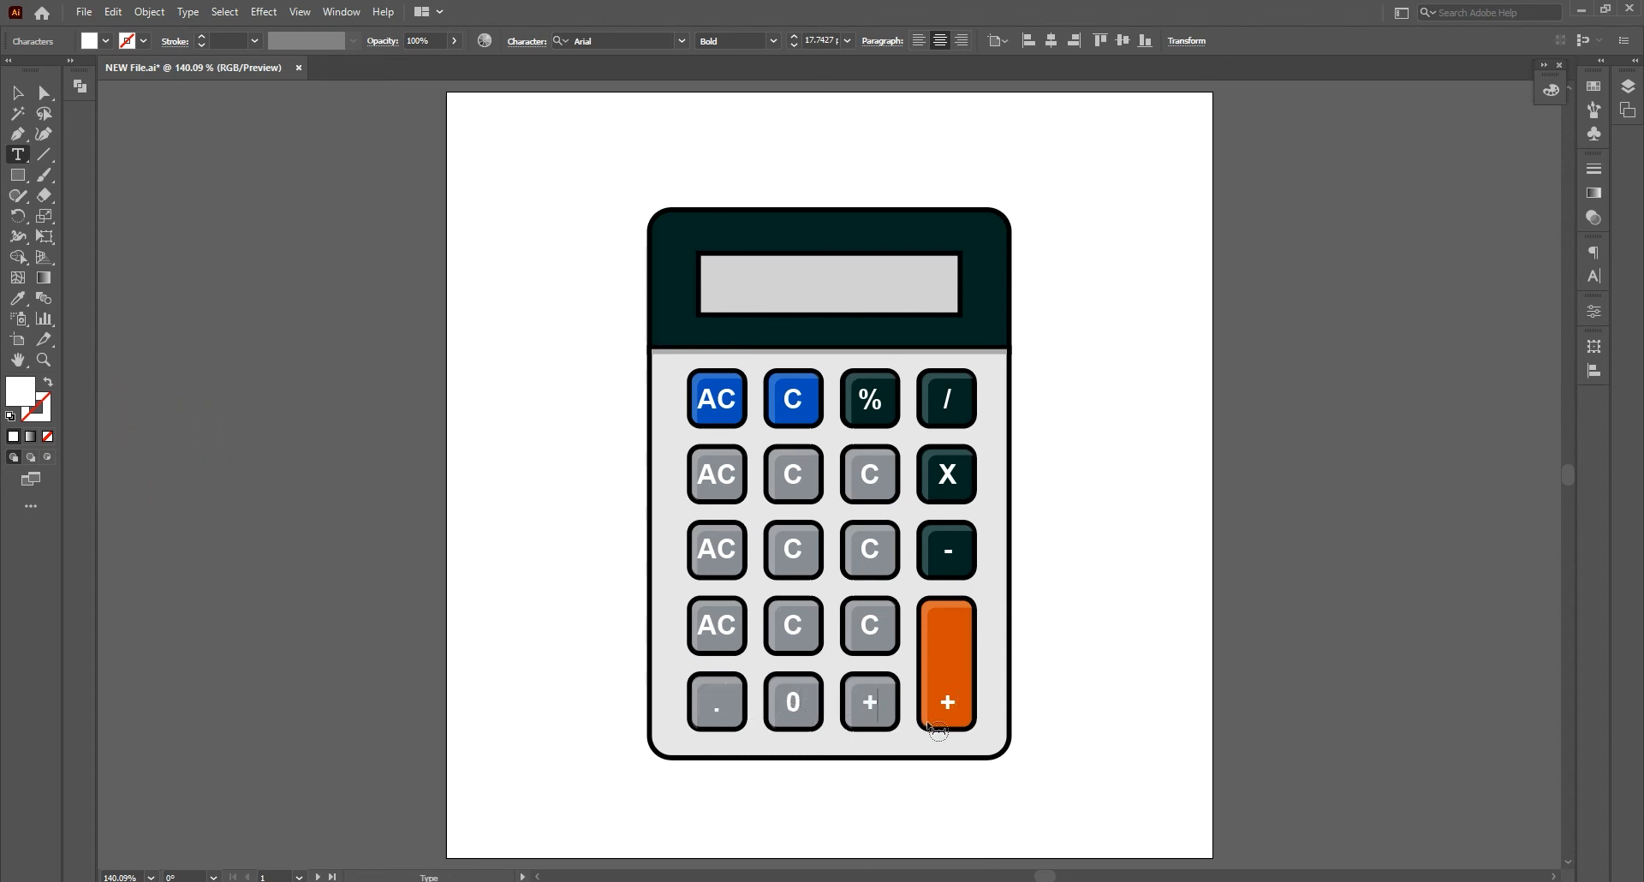
Change the labels on the fourth row's grey keys to "1", "2" and "3"
{"action": "left_click", "coordinate": [706, 622]}
{"action": "key", "text": "ctrl+a"}
{"action": "type", "text": "1"}
{"action": "left_click", "coordinate": [871, 625]}
{"action": "key", "text": "ctrl+a"}
{"action": "type", "text": "3"}
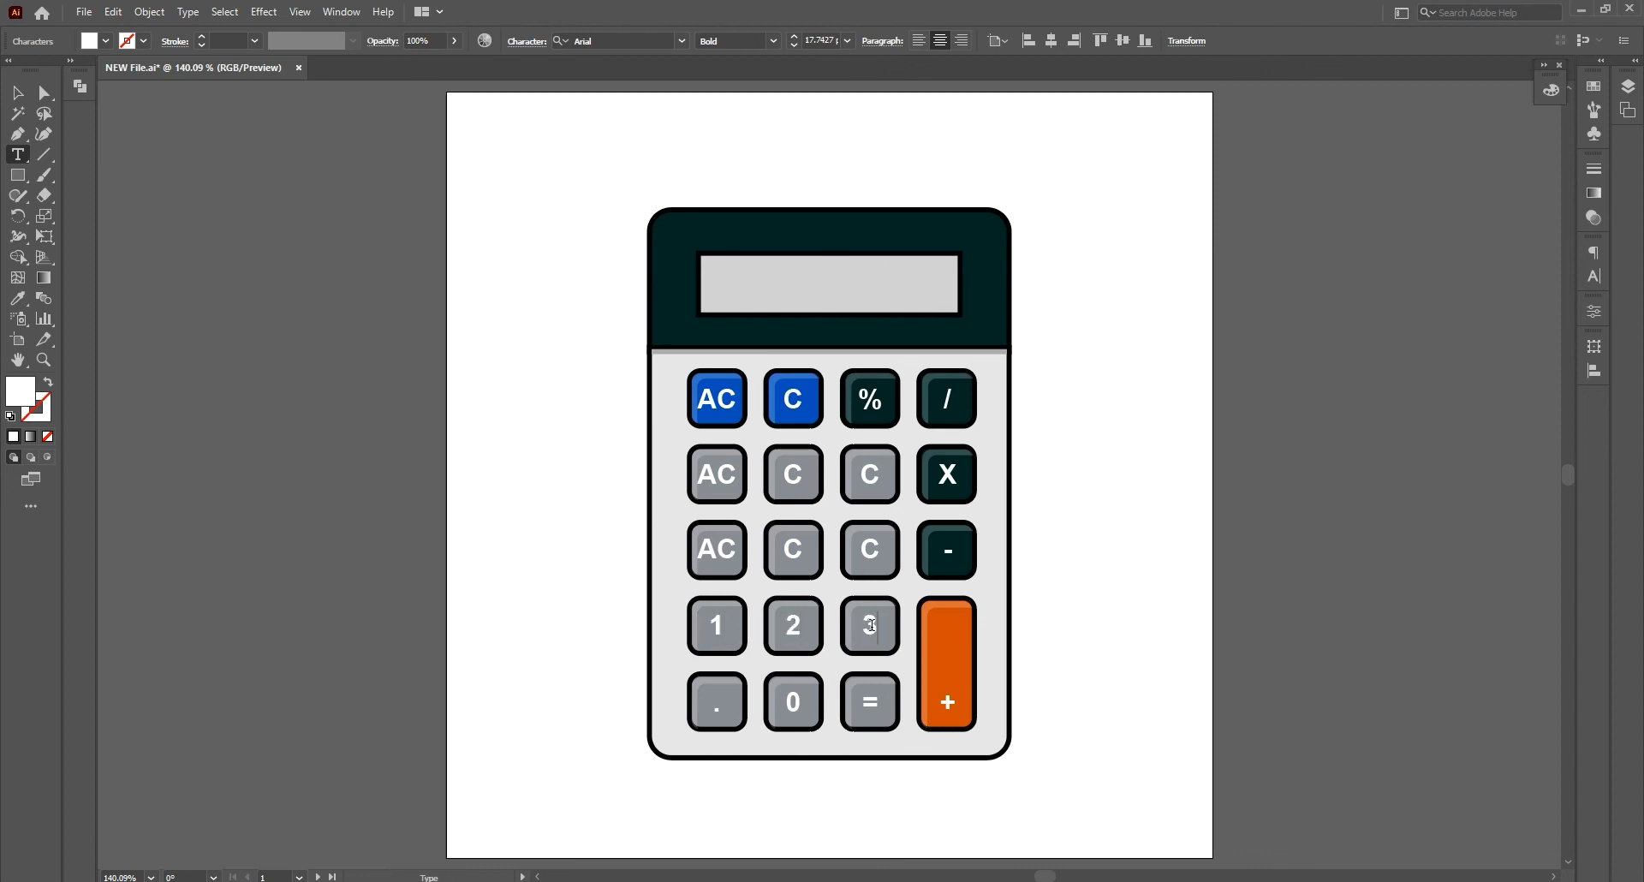
Change the labels on the third row's grey keys to "4", "5" and "6"
{"action": "left_click", "coordinate": [719, 549]}
{"action": "key", "text": "ctrl+a"}
{"action": "type", "text": "4"}
{"action": "left_click", "coordinate": [795, 545]}
{"action": "key", "text": "ctrl+a"}
{"action": "type", "text": "5"}
{"action": "left_click", "coordinate": [864, 542]}
{"action": "key", "text": "ctrl+a"}
{"action": "type", "text": "6"}
Change the labels on the second row's three grey keys to "7", "8" and "9"
{"action": "left_click", "coordinate": [733, 477]}
{"action": "key", "text": "ctrl+a"}
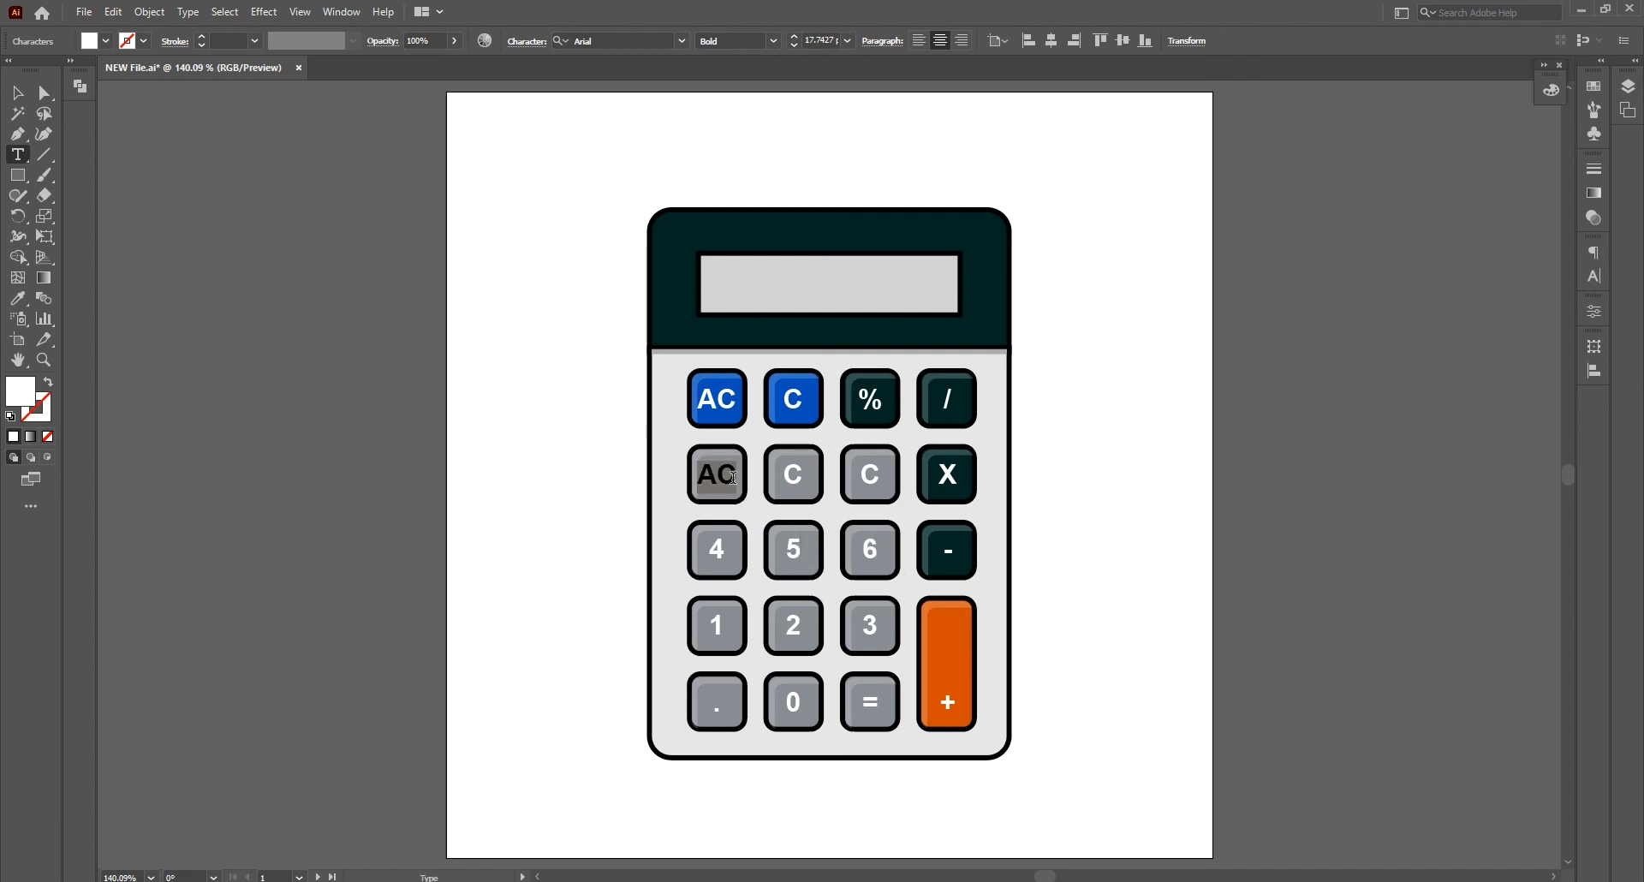
{"action": "type", "text": "7"}
{"action": "left_click", "coordinate": [815, 484]}
{"action": "key", "text": "ctrl+a"}
{"action": "type", "text": "8"}
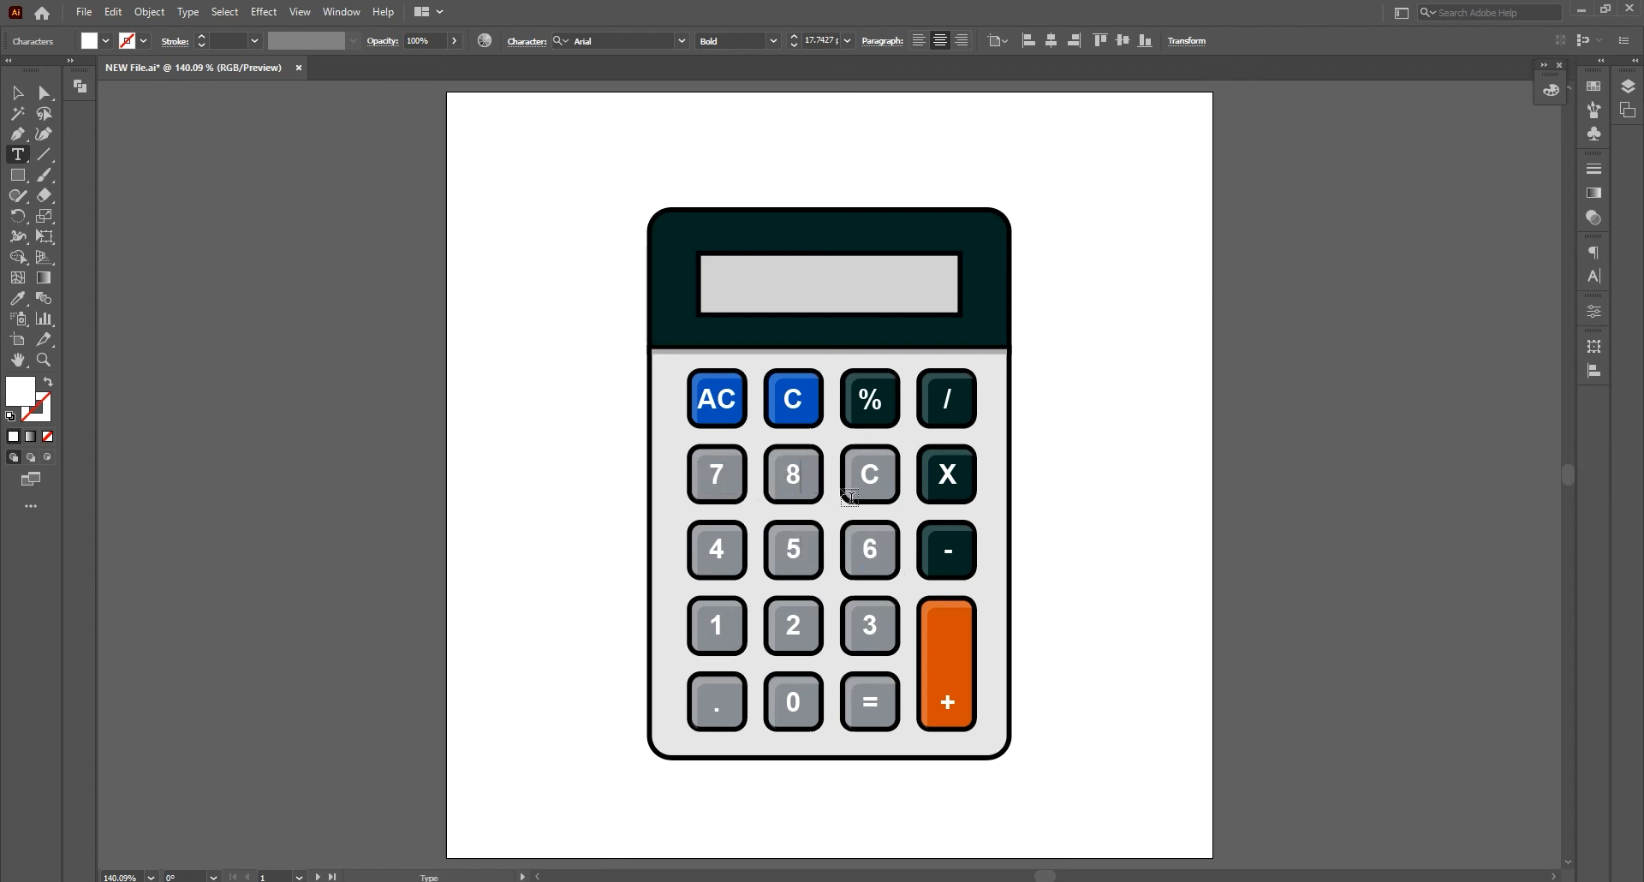
{"action": "left_click", "coordinate": [869, 476]}
{"action": "key", "text": "ctrl+a"}
{"action": "type", "text": "9"}
{"action": "key", "text": "Escape"}
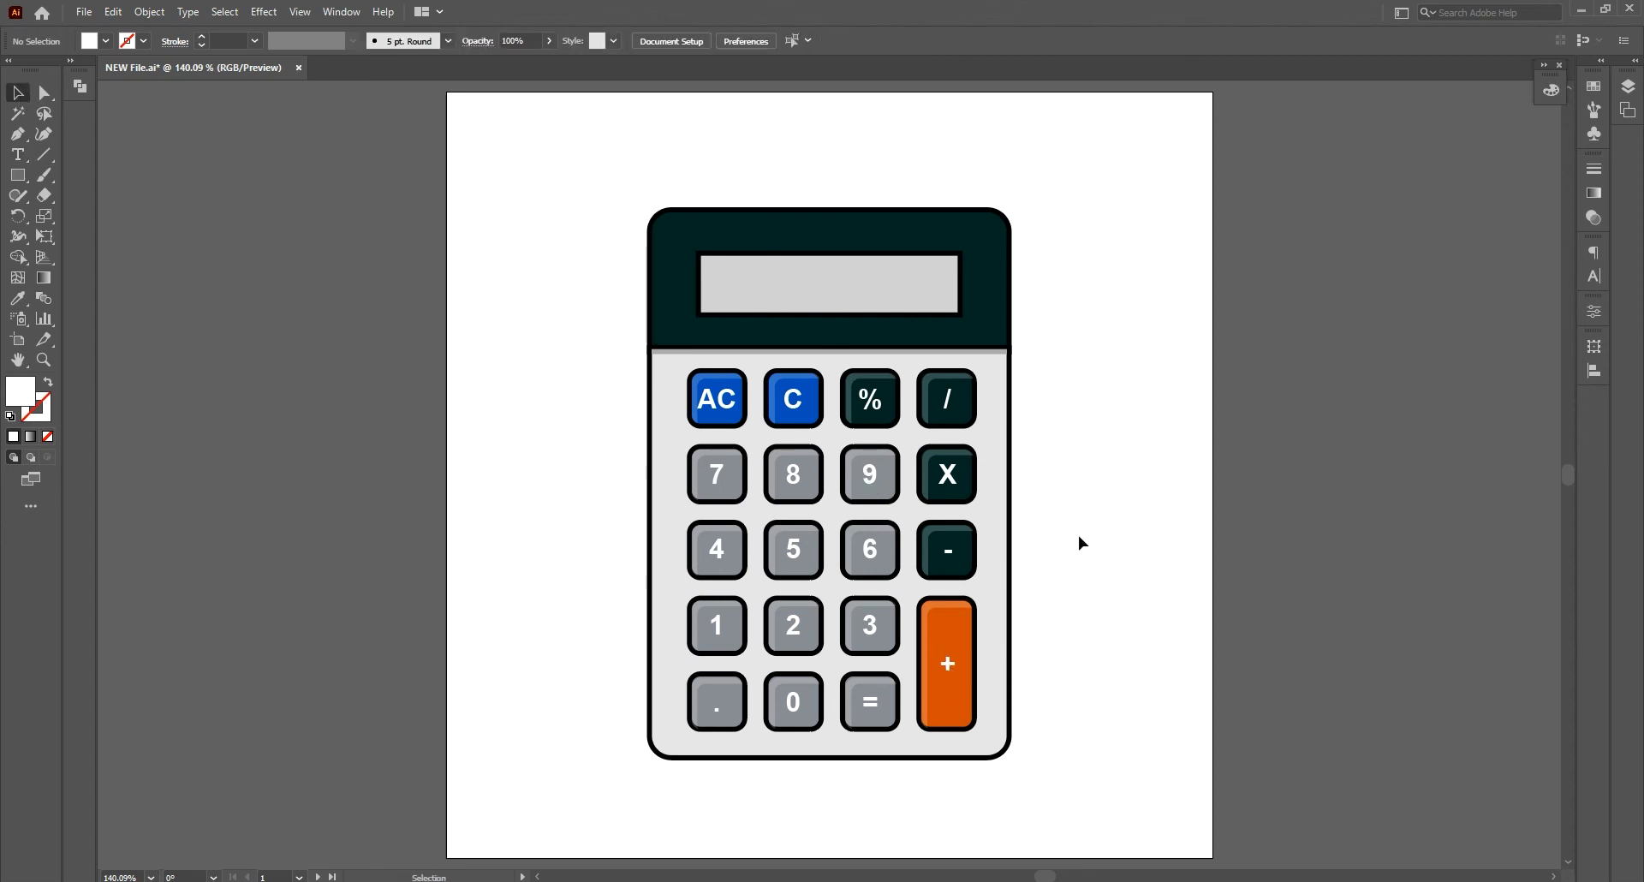
Stretch the "-" label horizontally into a wider minus sign and recentre it on its dark key
{"action": "left_click", "coordinate": [948, 552]}
{"action": "key", "text": "e"}
{"action": "left_click_drag", "start_coordinate": [969, 554], "coordinate": [1010, 555]}
{"action": "key", "text": "Right"}
{"action": "key", "text": "Right"}
{"action": "key", "text": "Right"}
{"action": "key", "text": "Right"}
{"action": "key", "text": "Right"}
{"action": "key", "text": "Right"}
{"action": "key", "text": "c"}
{"action": "key", "text": "v"}
{"action": "left_click", "coordinate": [1063, 628]}
Slant the "/" label on the top row's dark key further with Free Transform
{"action": "left_click", "coordinate": [947, 409]}
{"action": "key", "text": "e"}
{"action": "left_click_drag", "start_coordinate": [947, 382], "coordinate": [956, 382]}
{"action": "key", "text": "v"}
{"action": "left_click", "coordinate": [369, 355]}
Copy the "AC" label onto the calculator's display and change the copy's text to "0000."
{"action": "left_click_drag", "start_coordinate": [720, 407], "coordinate": [802, 295]}
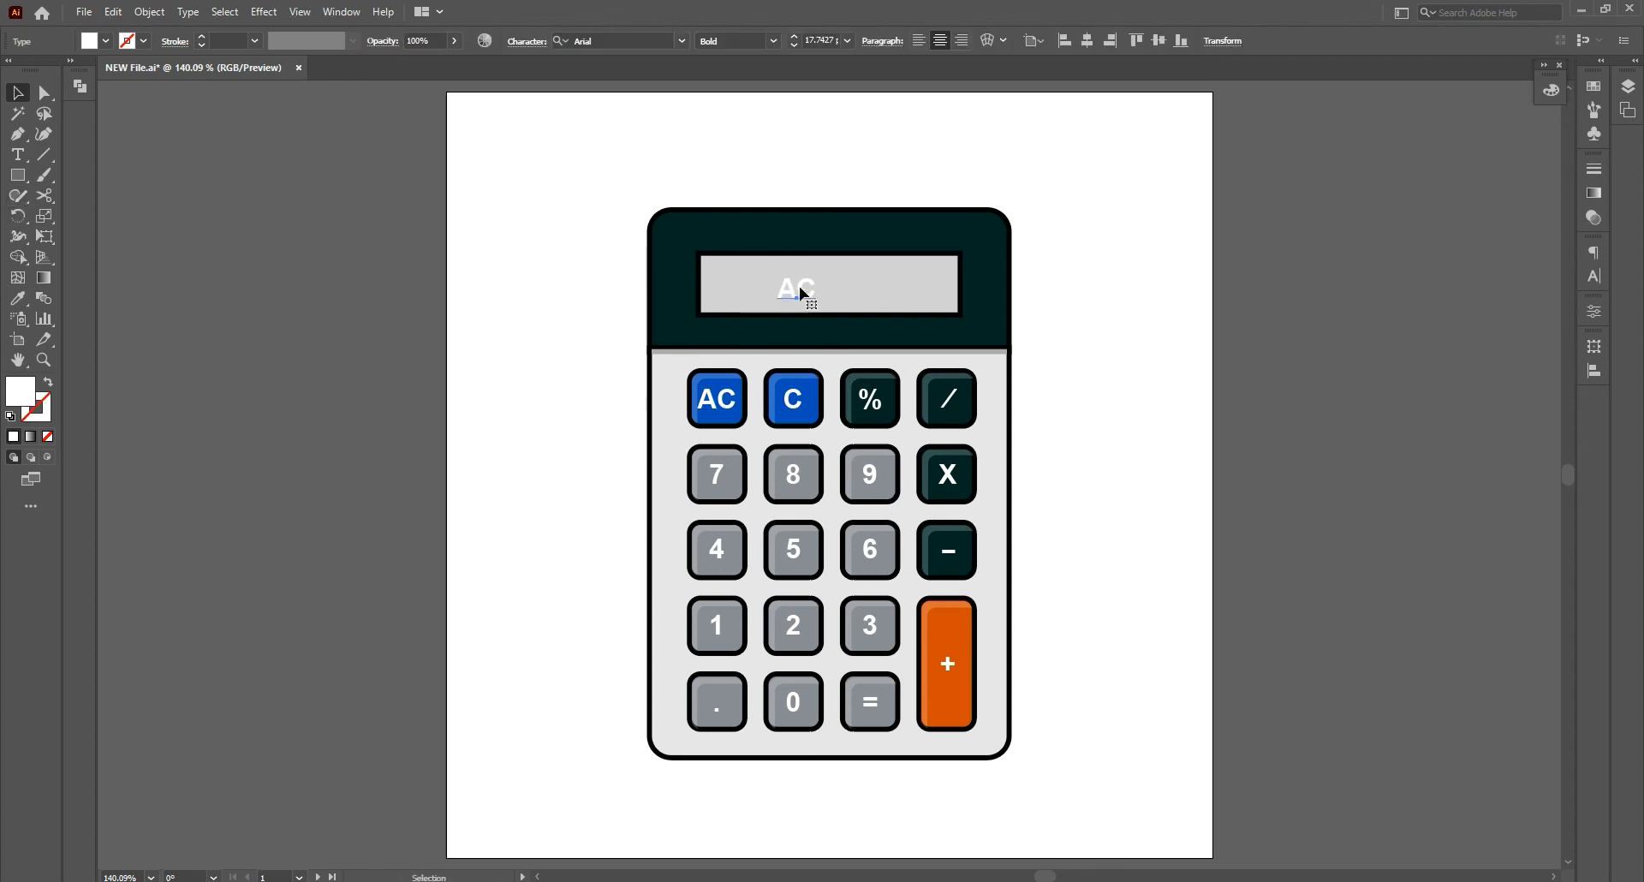
{"action": "double_click", "coordinate": [801, 295]}
{"action": "key", "text": "ctrl+a"}
{"action": "type", "text": "0000"}
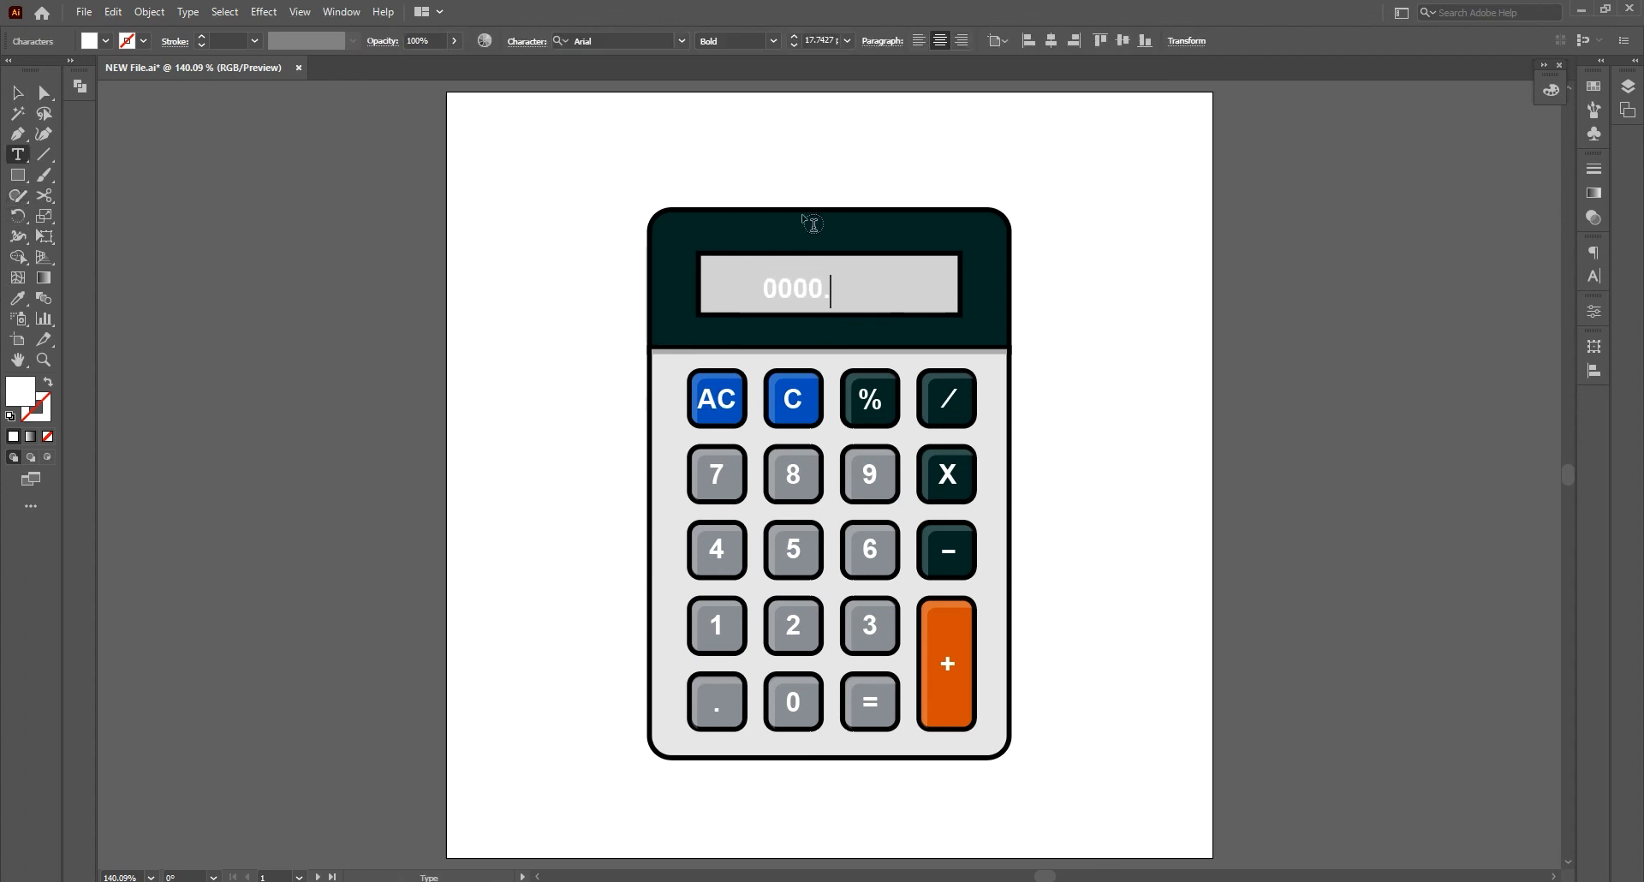
{"action": "type", "text": "."}
Recolour the display text "0000." to black
{"action": "key", "text": "ctrl+a"}
{"action": "double_click", "coordinate": [20, 391]}
{"action": "left_click", "coordinate": [813, 438]}
{"action": "left_click", "coordinate": [1189, 216]}
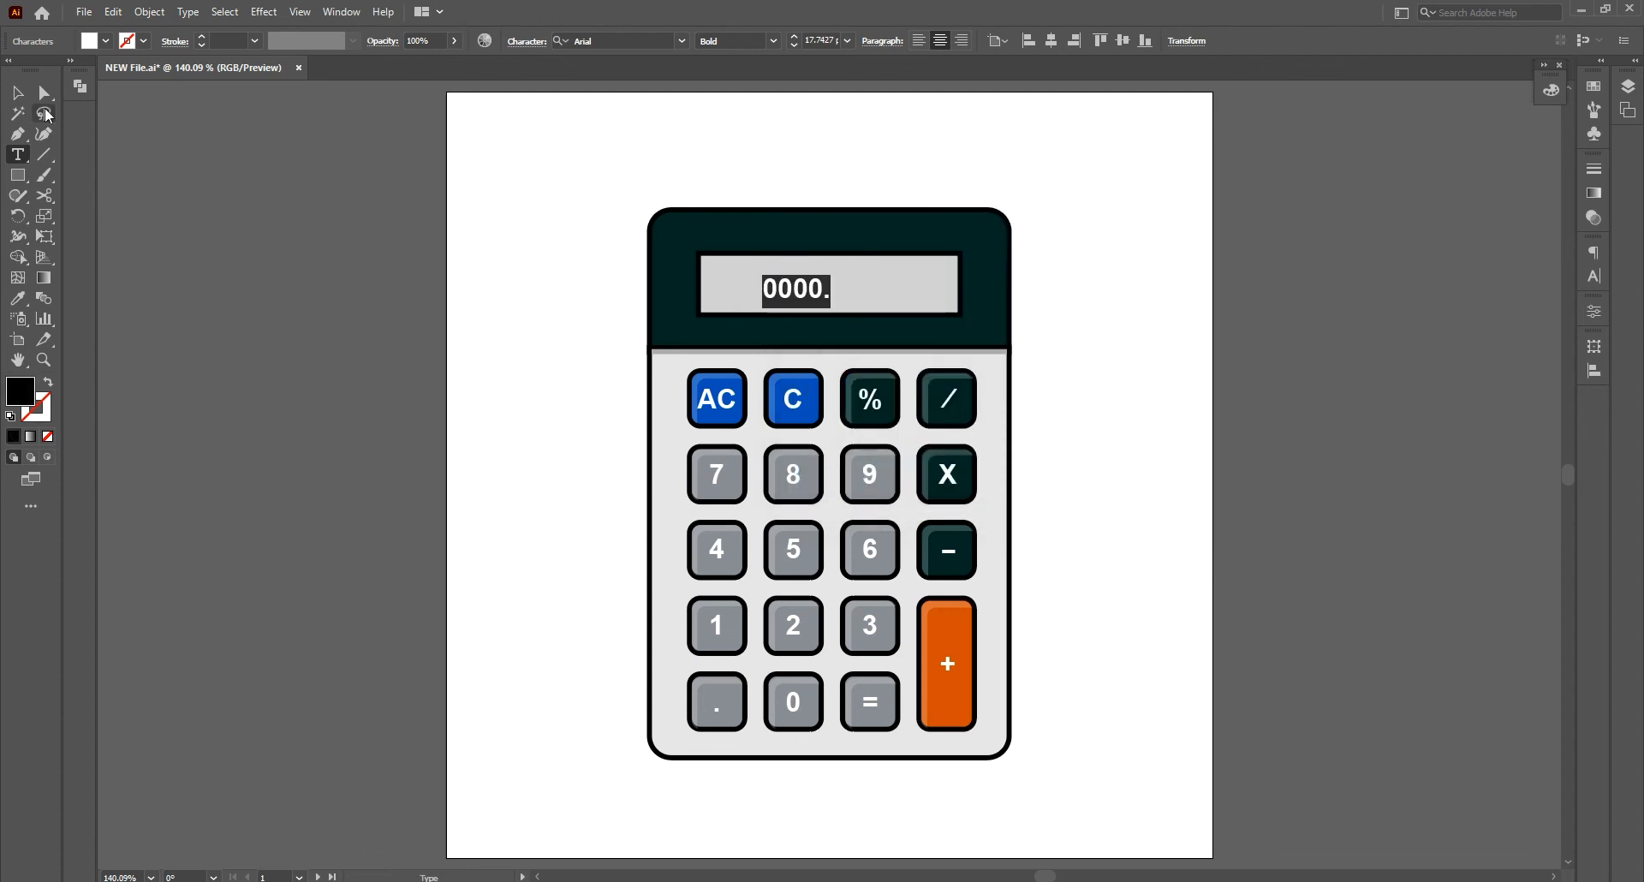
{"action": "key", "text": "Escape"}
Set the display text in the Digital-7 font, enlarge it and place it at the right end of the display
{"action": "left_click", "coordinate": [615, 41]}
{"action": "type", "text": "digi"}
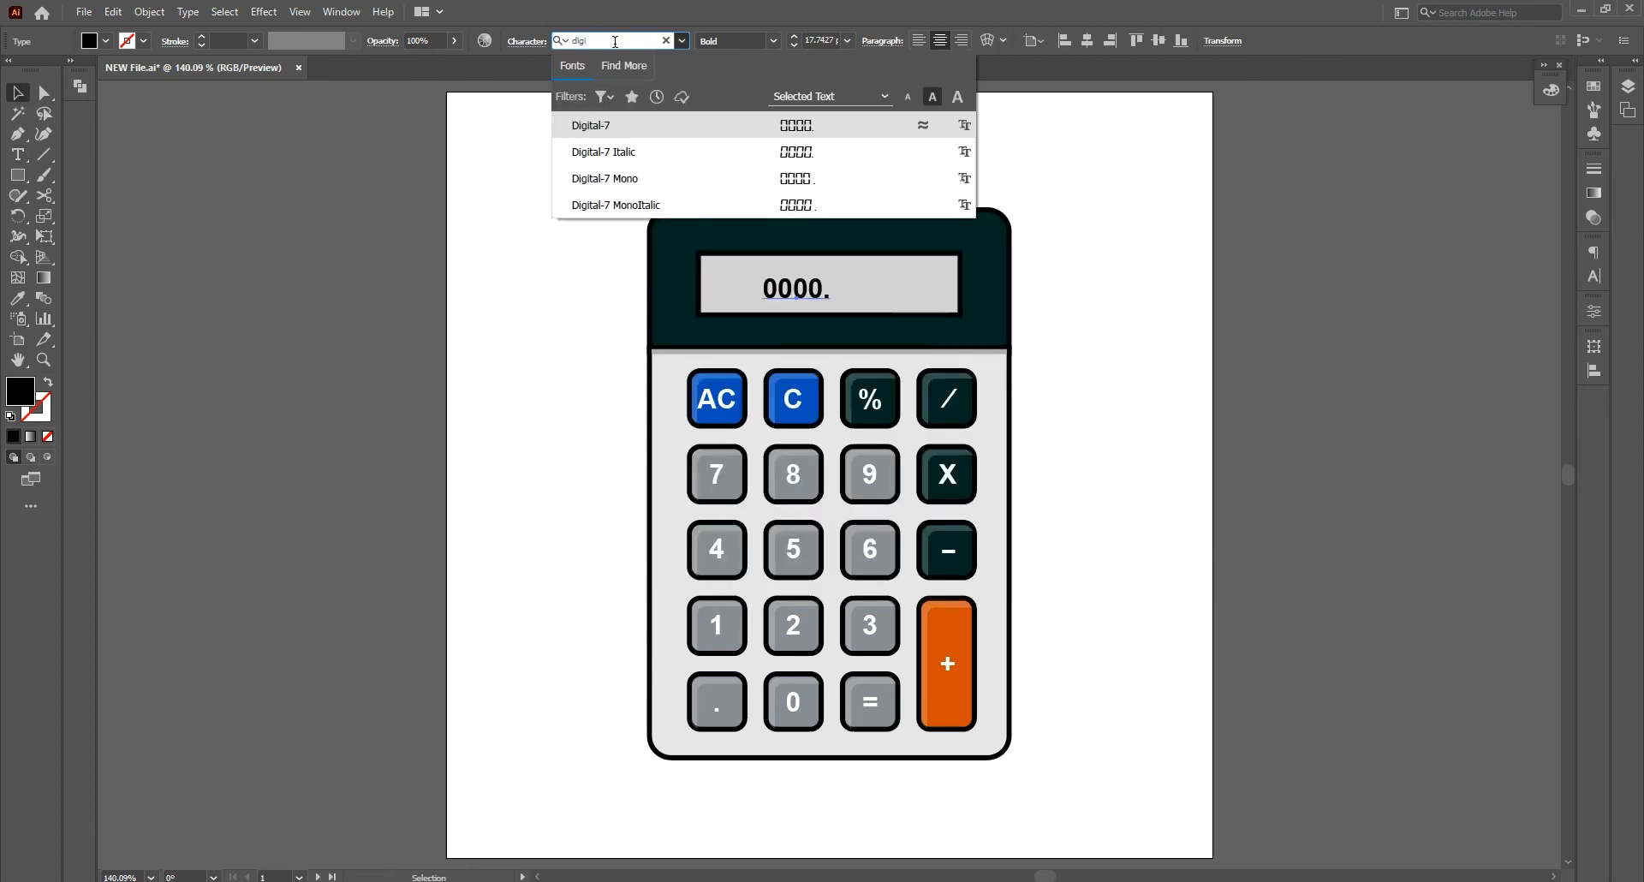
{"action": "left_click", "coordinate": [648, 128]}
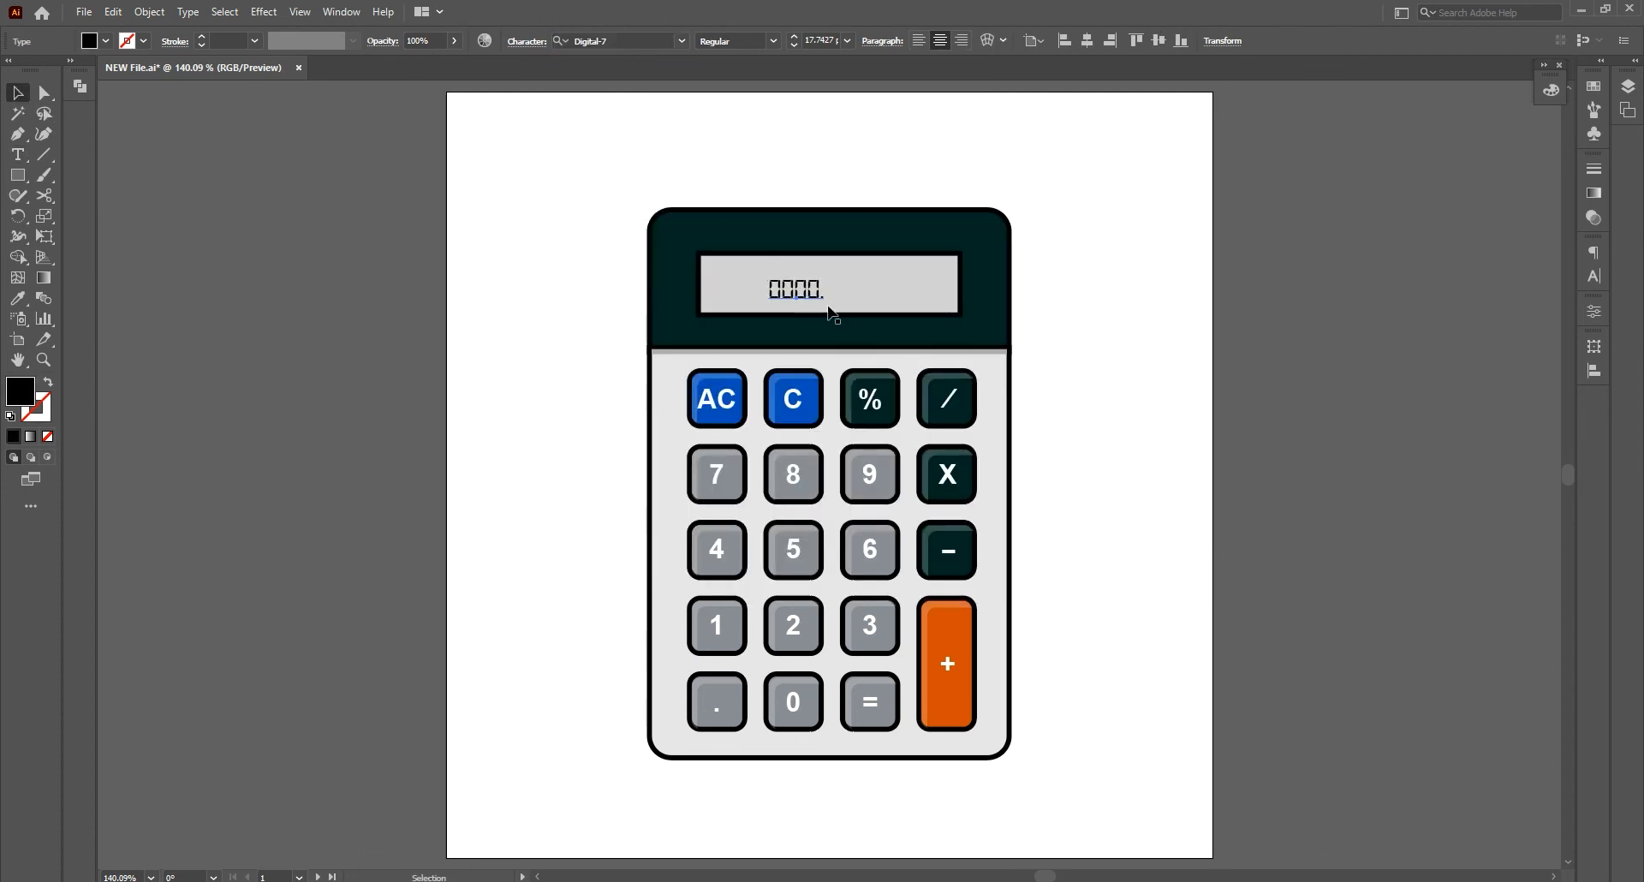
{"action": "left_click_drag", "start_coordinate": [826, 271], "coordinate": [936, 301]}
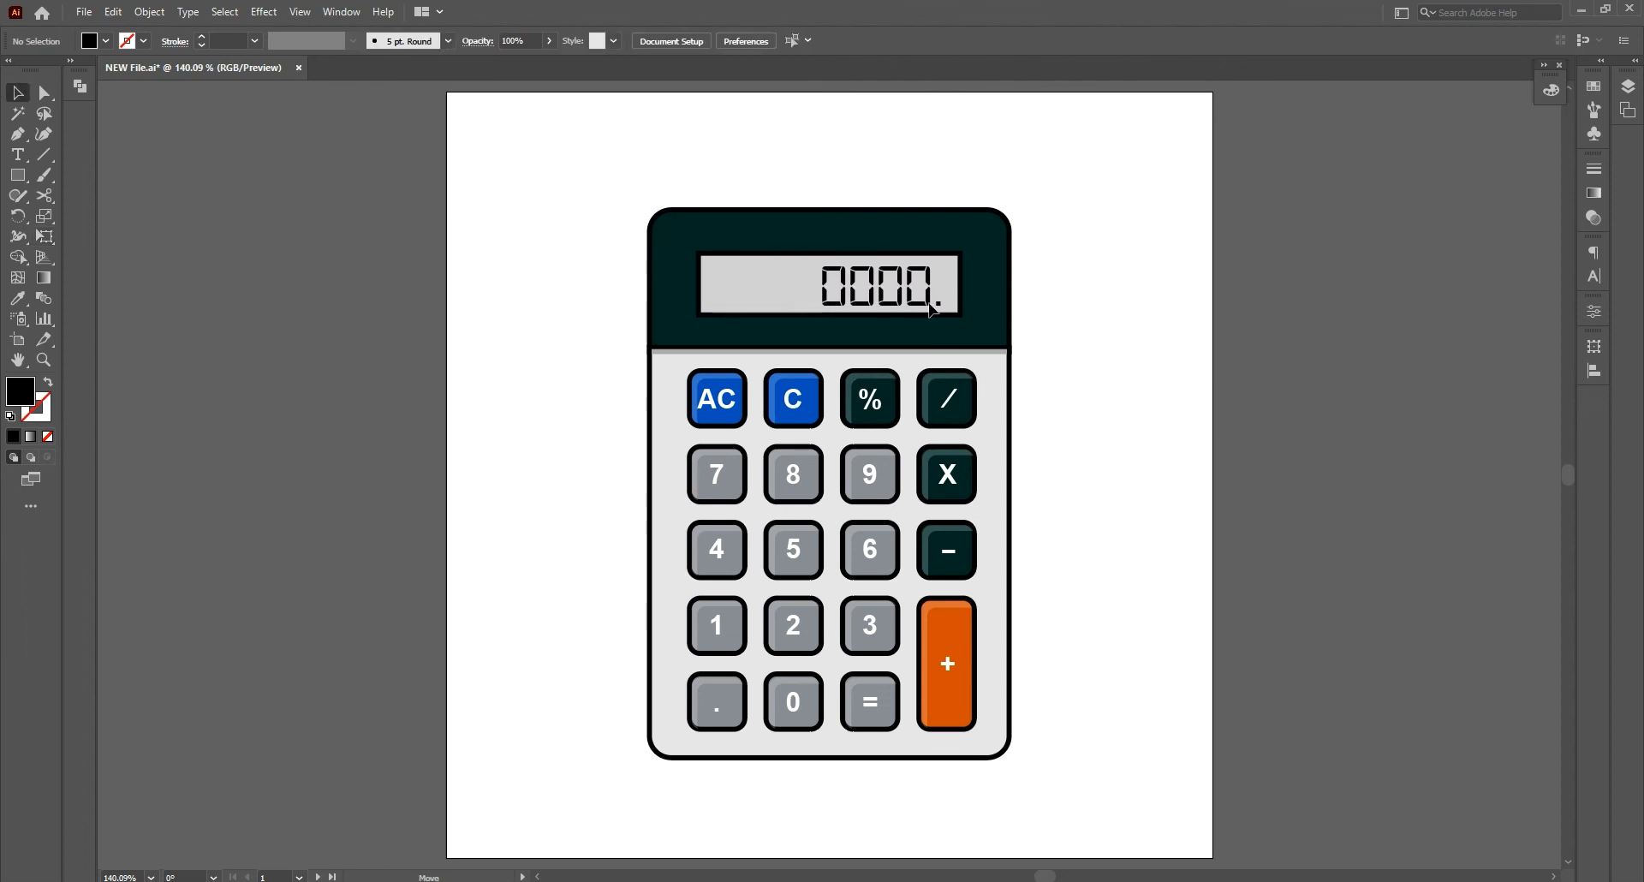
{"action": "left_click", "coordinate": [1104, 346]}
Draw a rectangle, size it to 500 by 500 pt and centre it on the artboard
{"action": "left_click", "coordinate": [17, 175]}
{"action": "left_click_drag", "start_coordinate": [529, 312], "coordinate": [577, 383]}
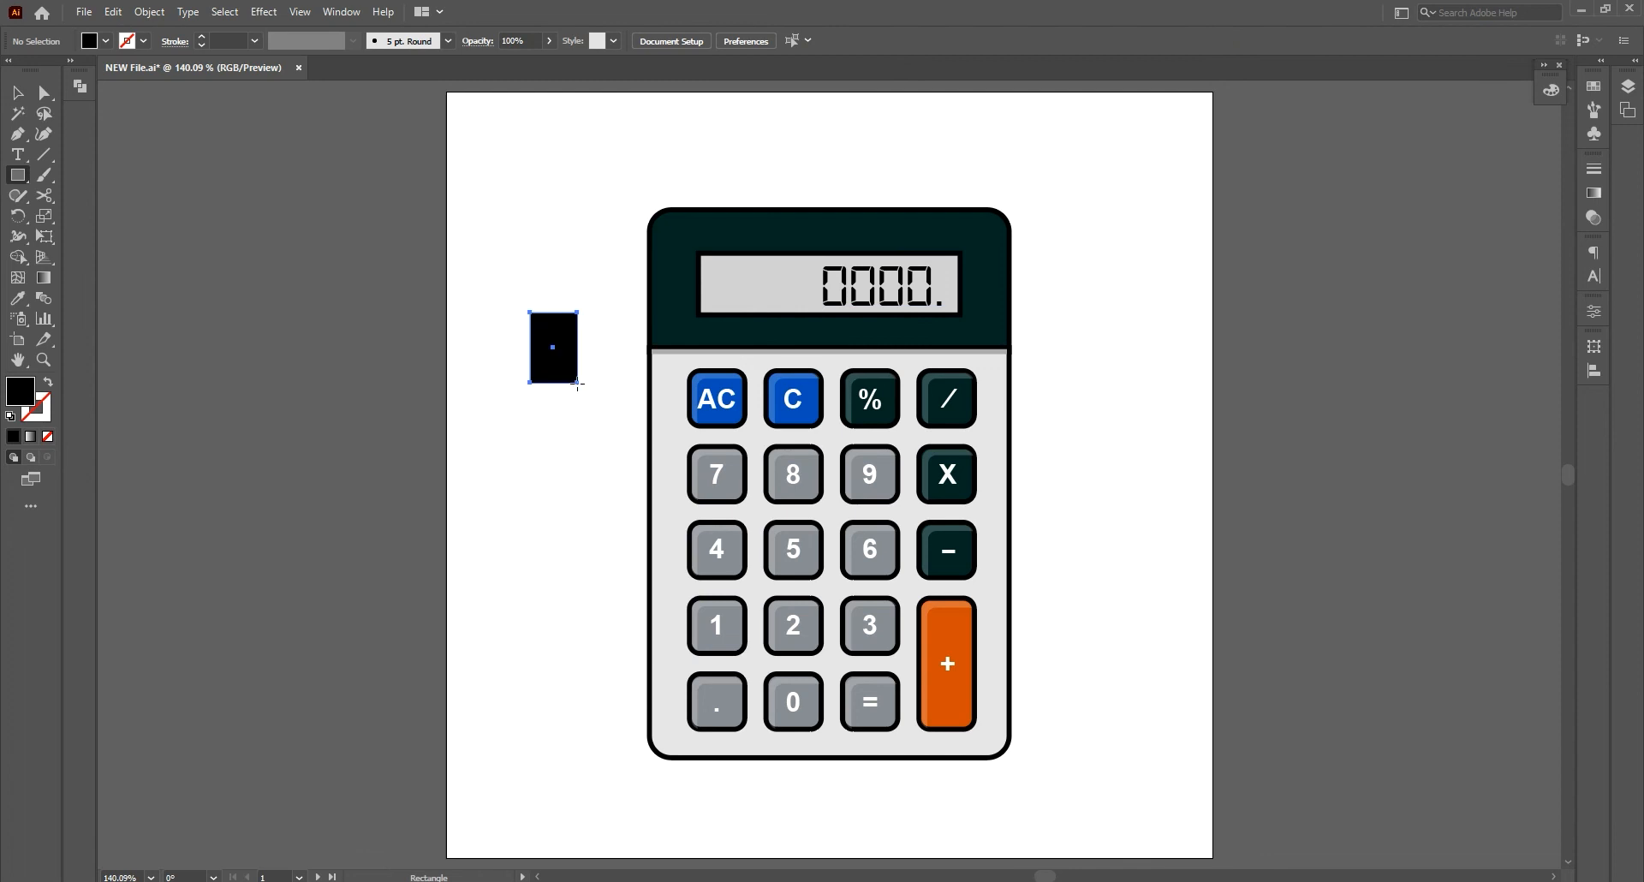
{"action": "key", "text": "v"}
{"action": "left_click", "coordinate": [1185, 43]}
{"action": "key", "text": "Tab"}
{"action": "key", "text": "Tab"}
{"action": "type", "text": "500"}
{"action": "key", "text": "Tab"}
{"action": "type", "text": "500"}
{"action": "key", "text": "Return"}
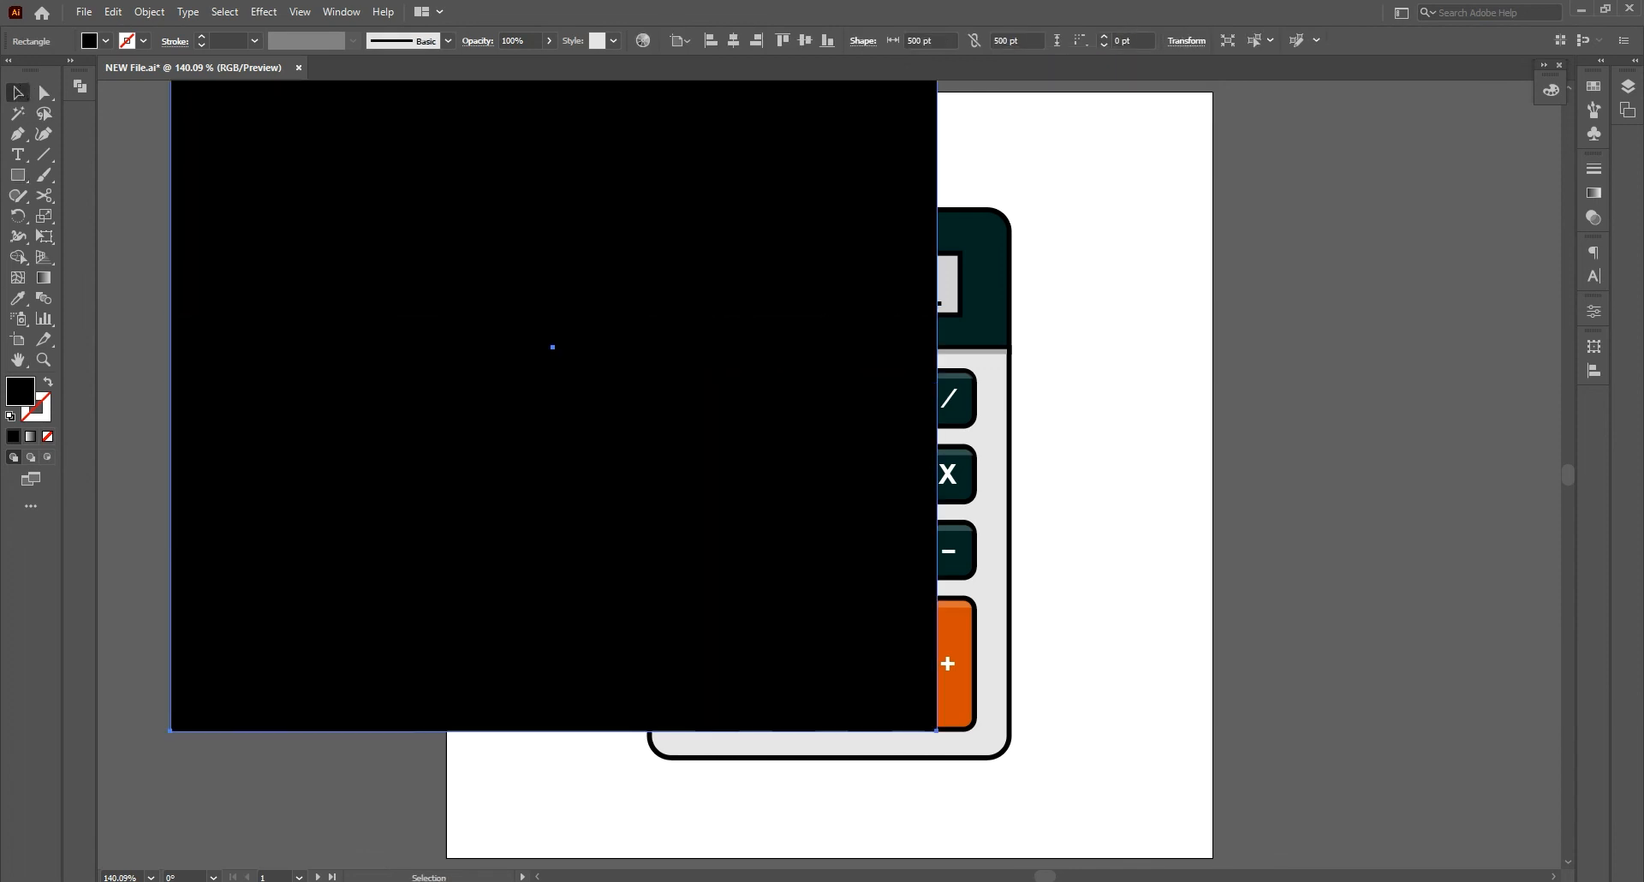
{"action": "left_click", "coordinate": [734, 41]}
{"action": "left_click", "coordinate": [804, 40]}
Fill the 500 pt square with blue 005ADD and send it behind the calculator
{"action": "double_click", "coordinate": [20, 392]}
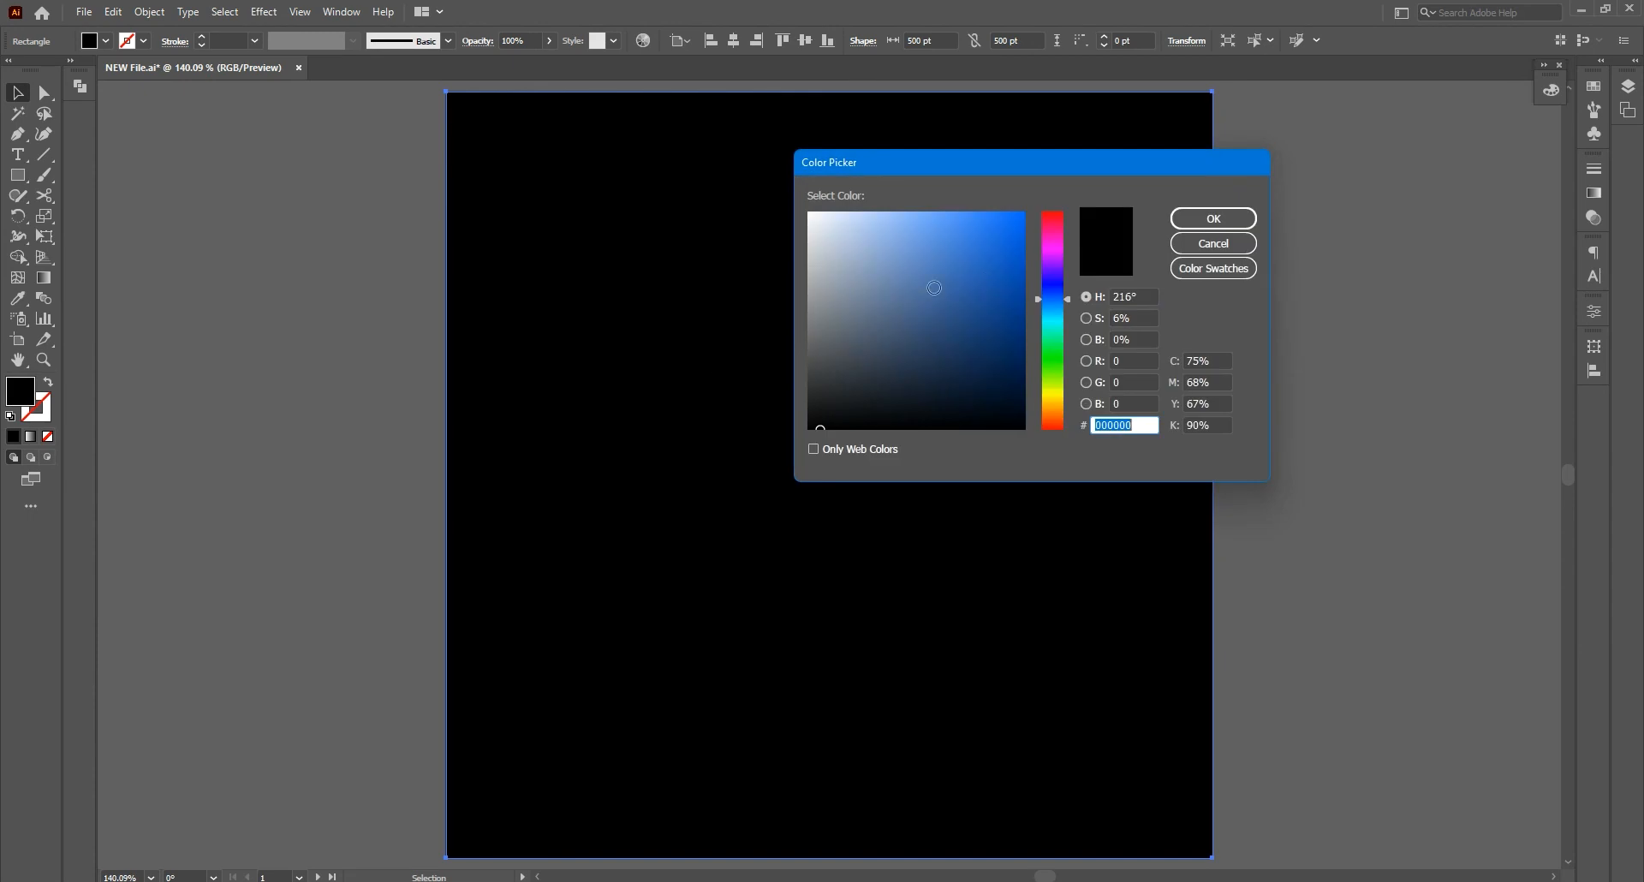
{"action": "left_click", "coordinate": [1024, 308]}
{"action": "left_click", "coordinate": [1023, 240]}
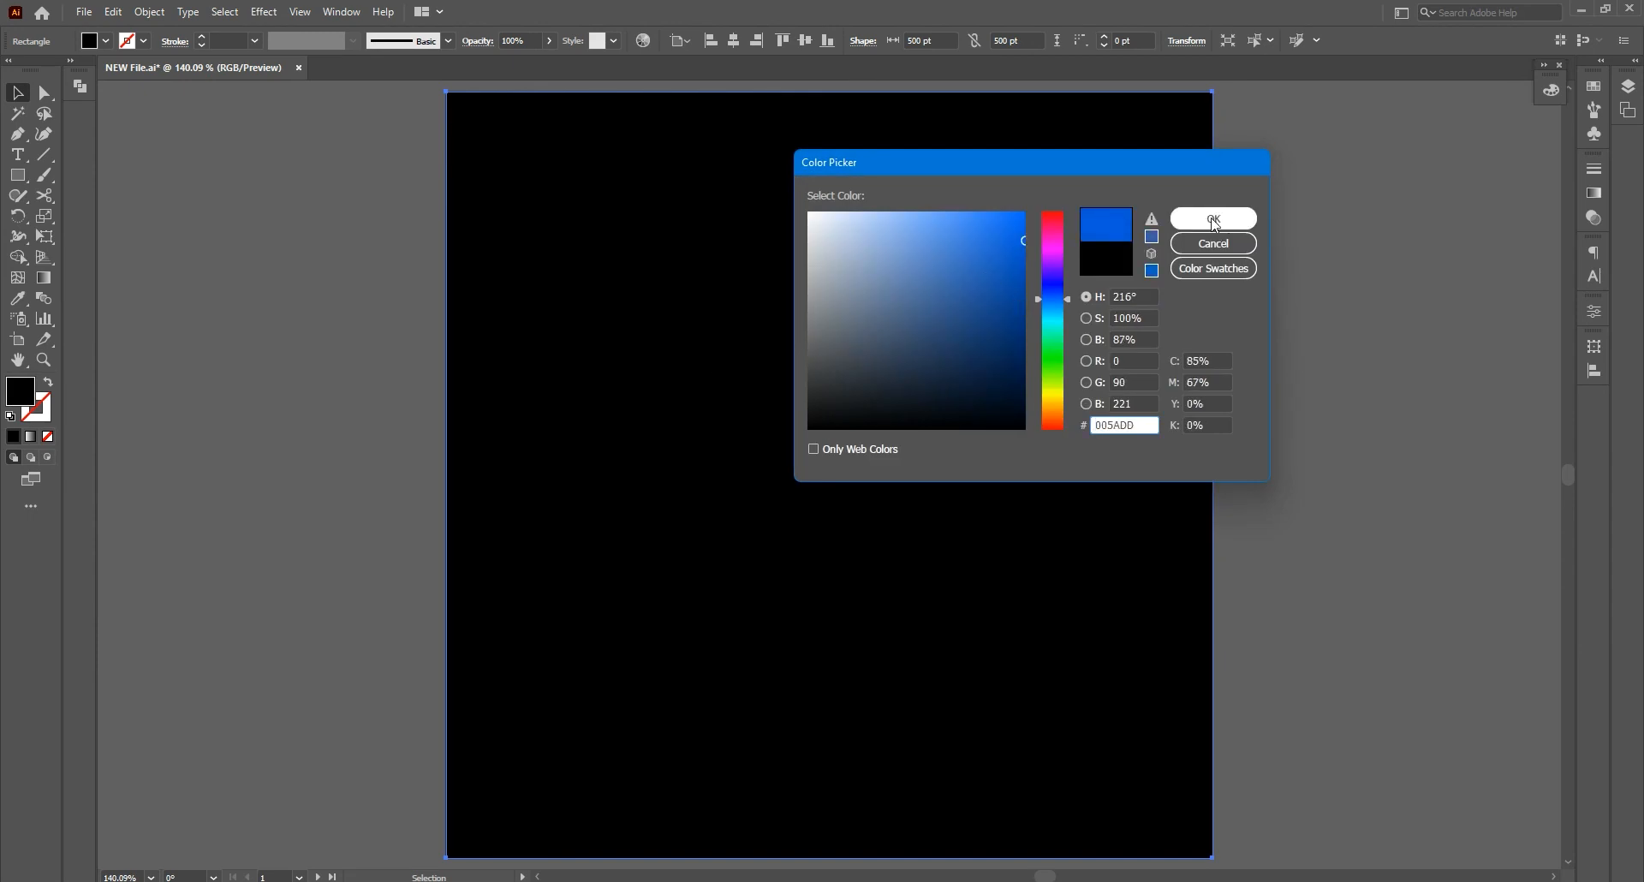
{"action": "left_click", "coordinate": [1214, 220]}
{"action": "right_click", "coordinate": [1120, 227]}
{"action": "mouse_move", "coordinate": [1246, 548]}
{"action": "left_click", "coordinate": [1352, 600]}
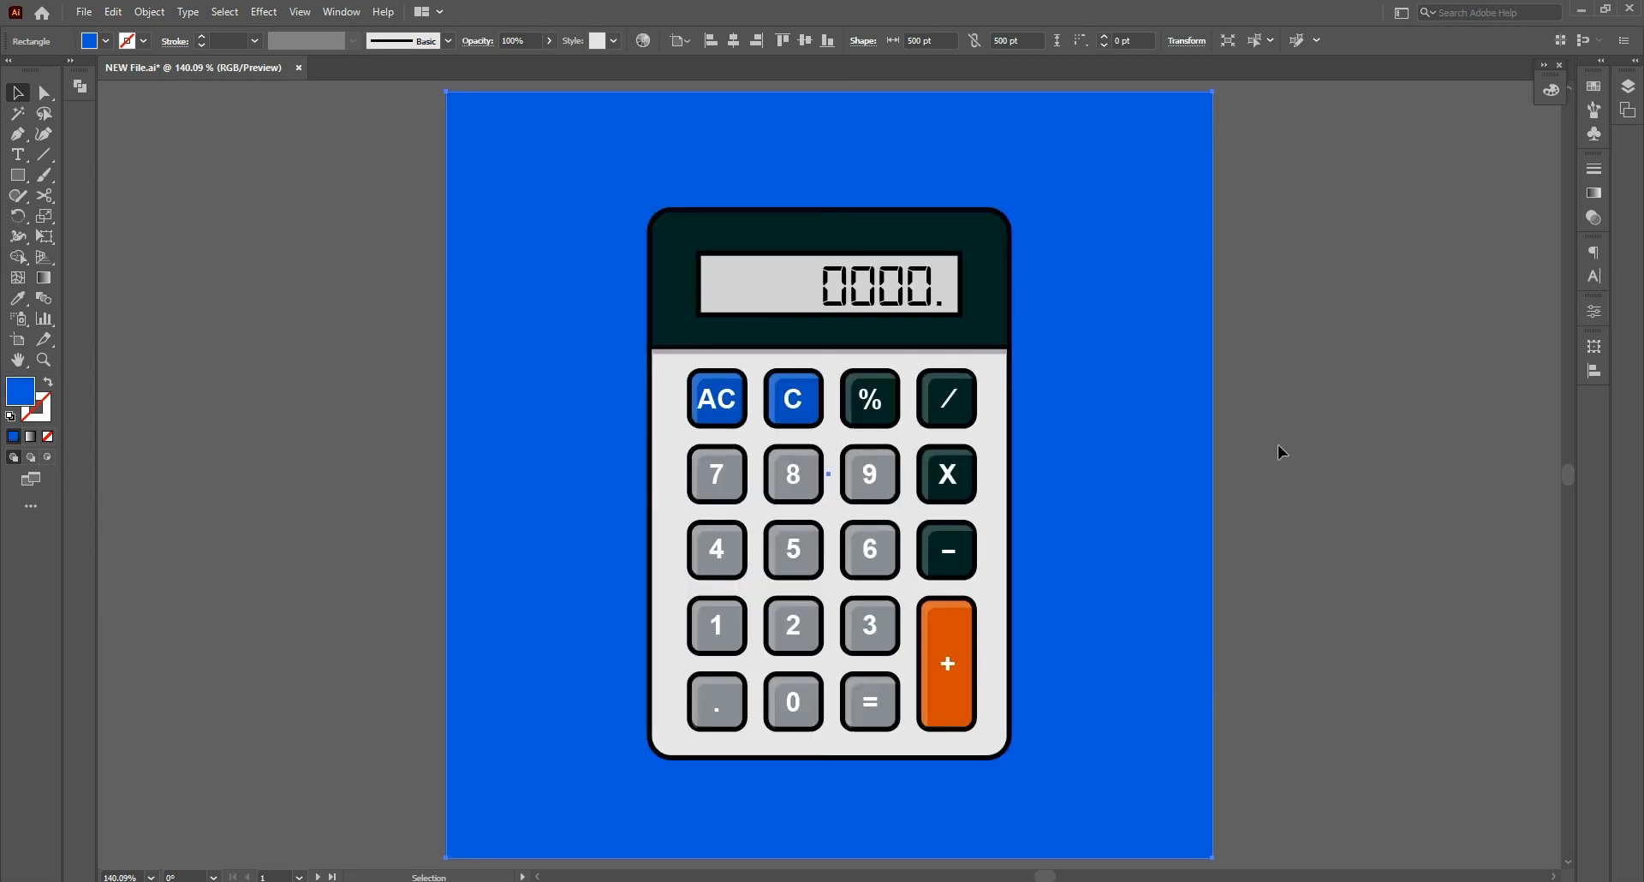
{"action": "left_click", "coordinate": [1277, 444]}
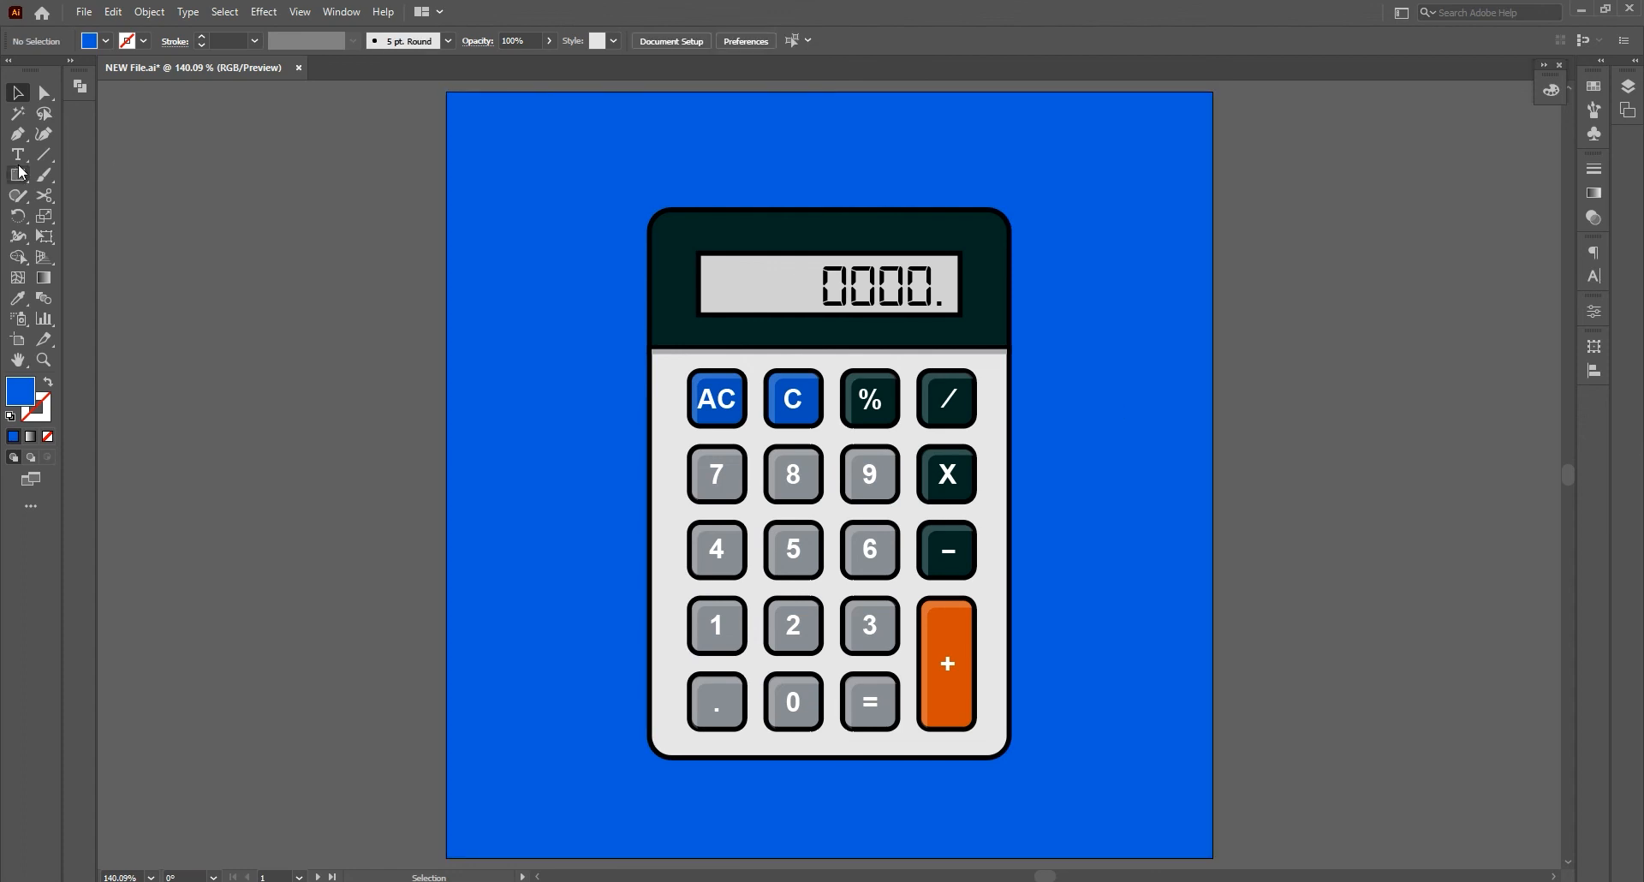
Draw a closed long-shadow shape from the calculator's lower-left and upper-right corners diagonally down past the artboard's lower-right edges
{"action": "left_click", "coordinate": [17, 134]}
{"action": "left_click", "coordinate": [814, 863]}
{"action": "left_click", "coordinate": [653, 750]}
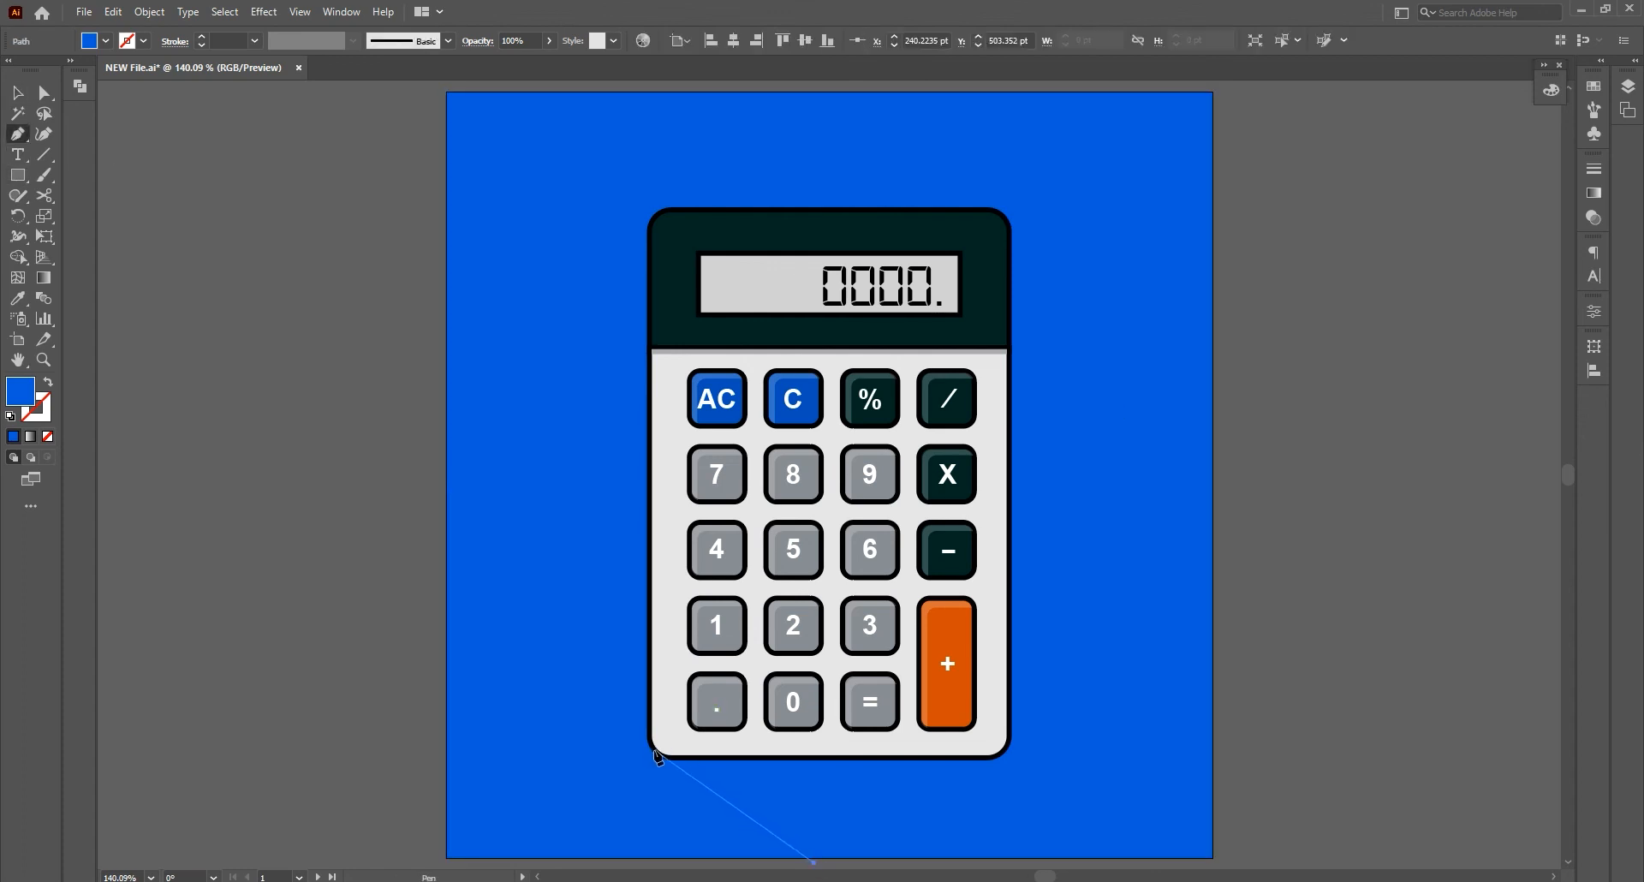
{"action": "left_click", "coordinate": [1003, 217]}
{"action": "left_click", "coordinate": [1479, 743]}
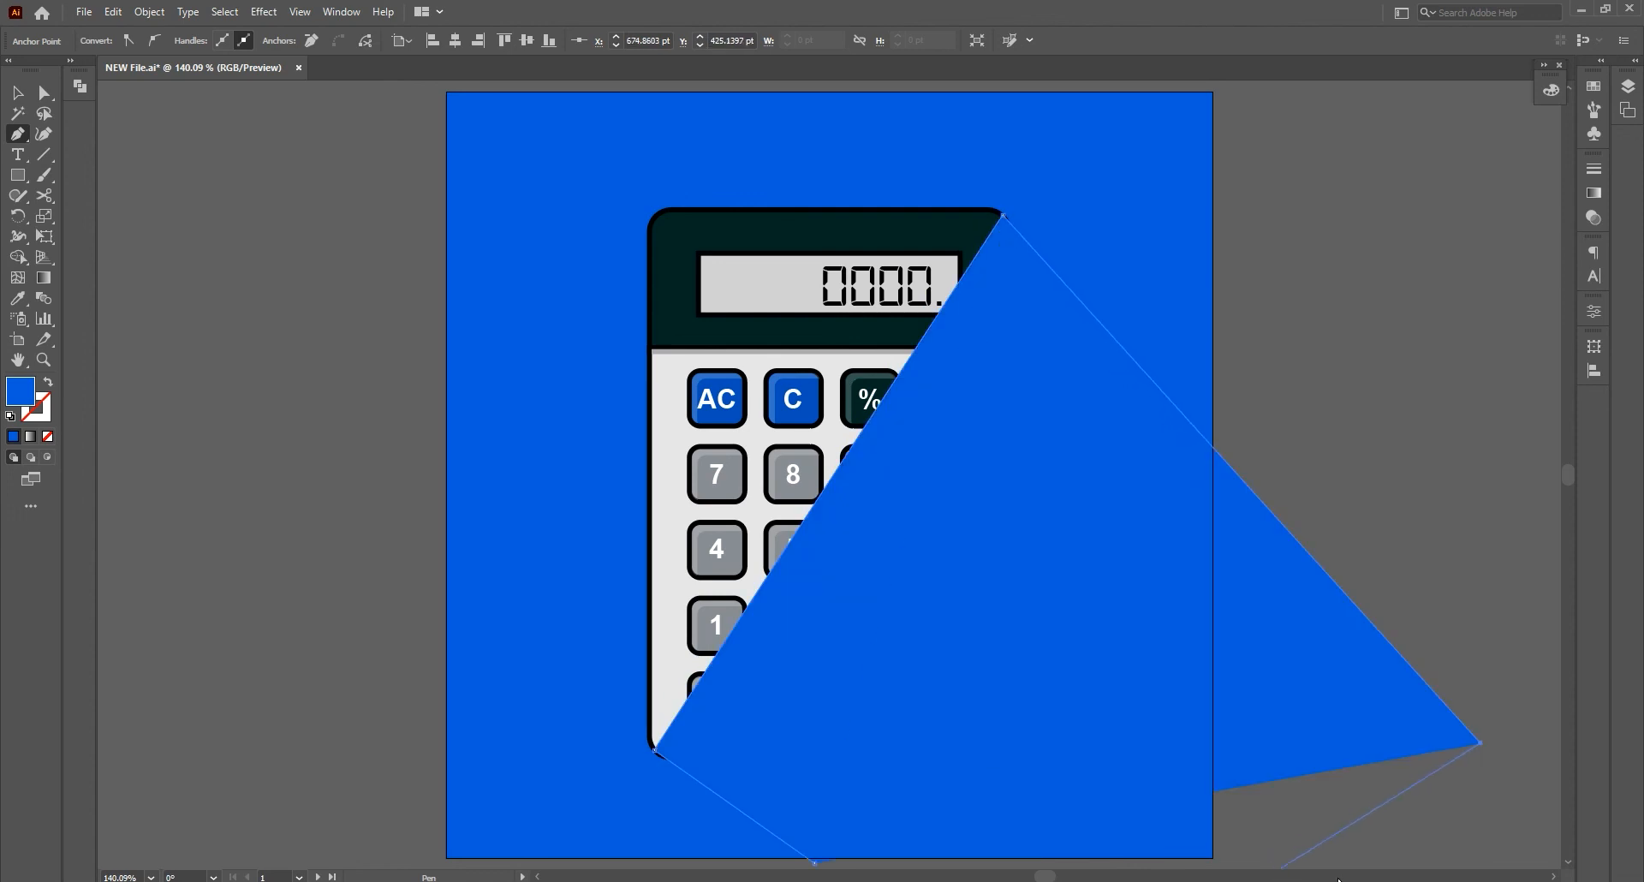
{"action": "left_click", "coordinate": [814, 863]}
{"action": "left_click_drag", "start_coordinate": [814, 863], "coordinate": [1089, 783]}
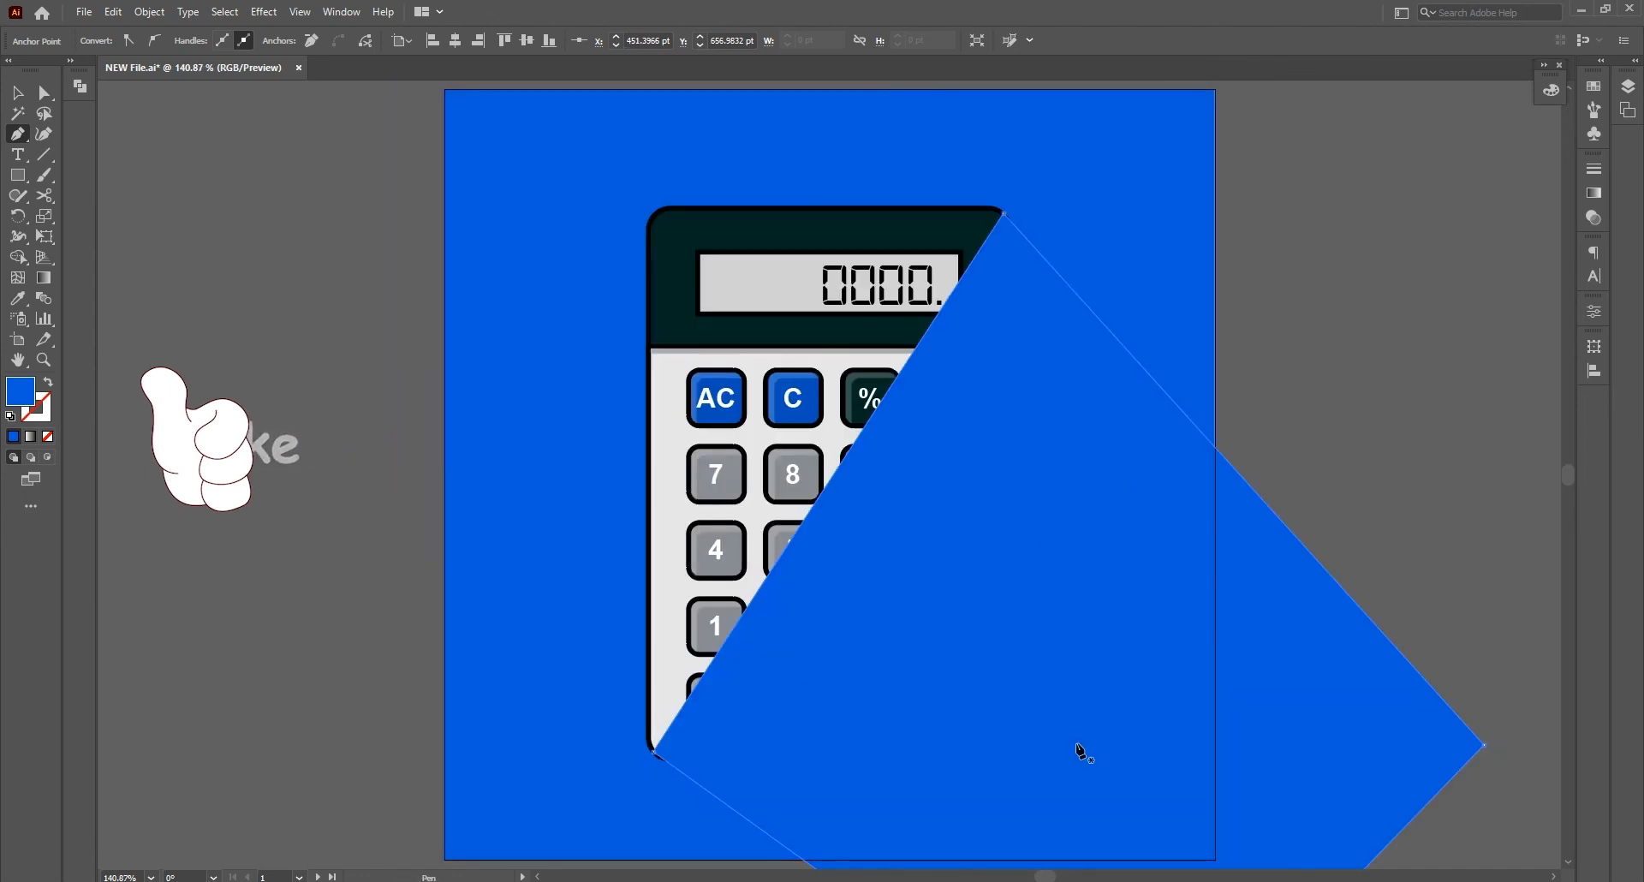
Fill the long-shadow shape with black and set its opacity to 20%
{"action": "key", "text": "v"}
{"action": "double_click", "coordinate": [33, 396]}
{"action": "left_click_drag", "start_coordinate": [886, 345], "coordinate": [822, 419]}
{"action": "left_click", "coordinate": [1211, 220]}
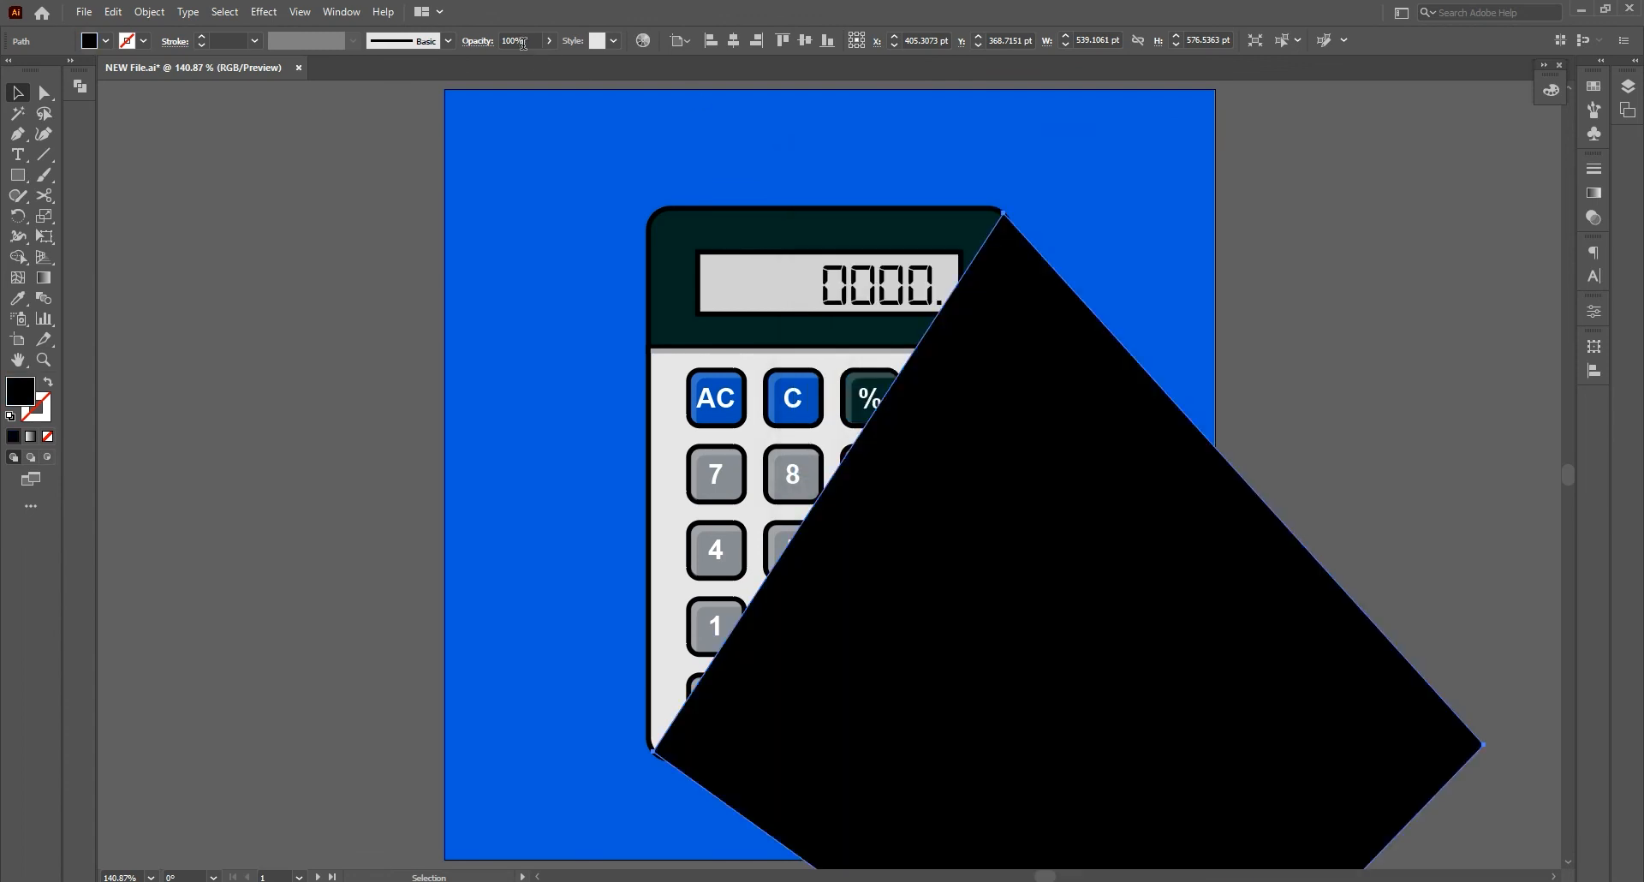
{"action": "left_click", "coordinate": [523, 41]}
{"action": "key", "text": "Return"}
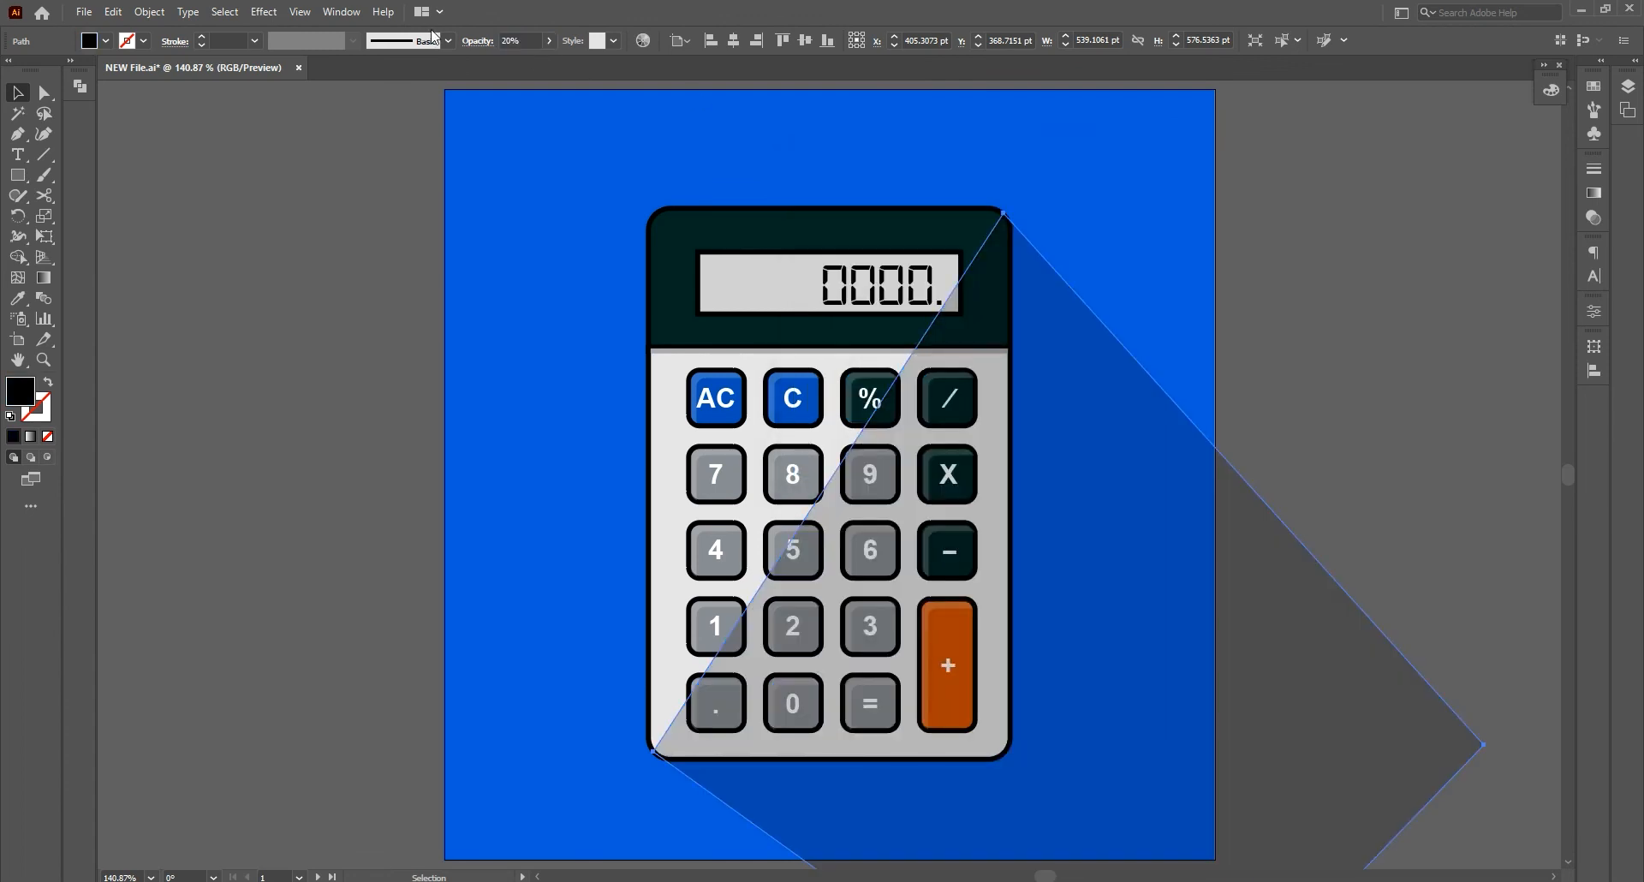
Send the long shadow and the blue background together behind the calculator
{"action": "left_click", "coordinate": [533, 316], "text": "shift"}
{"action": "right_click", "coordinate": [533, 319]}
{"action": "mouse_move", "coordinate": [633, 599]}
{"action": "left_click", "coordinate": [822, 651]}
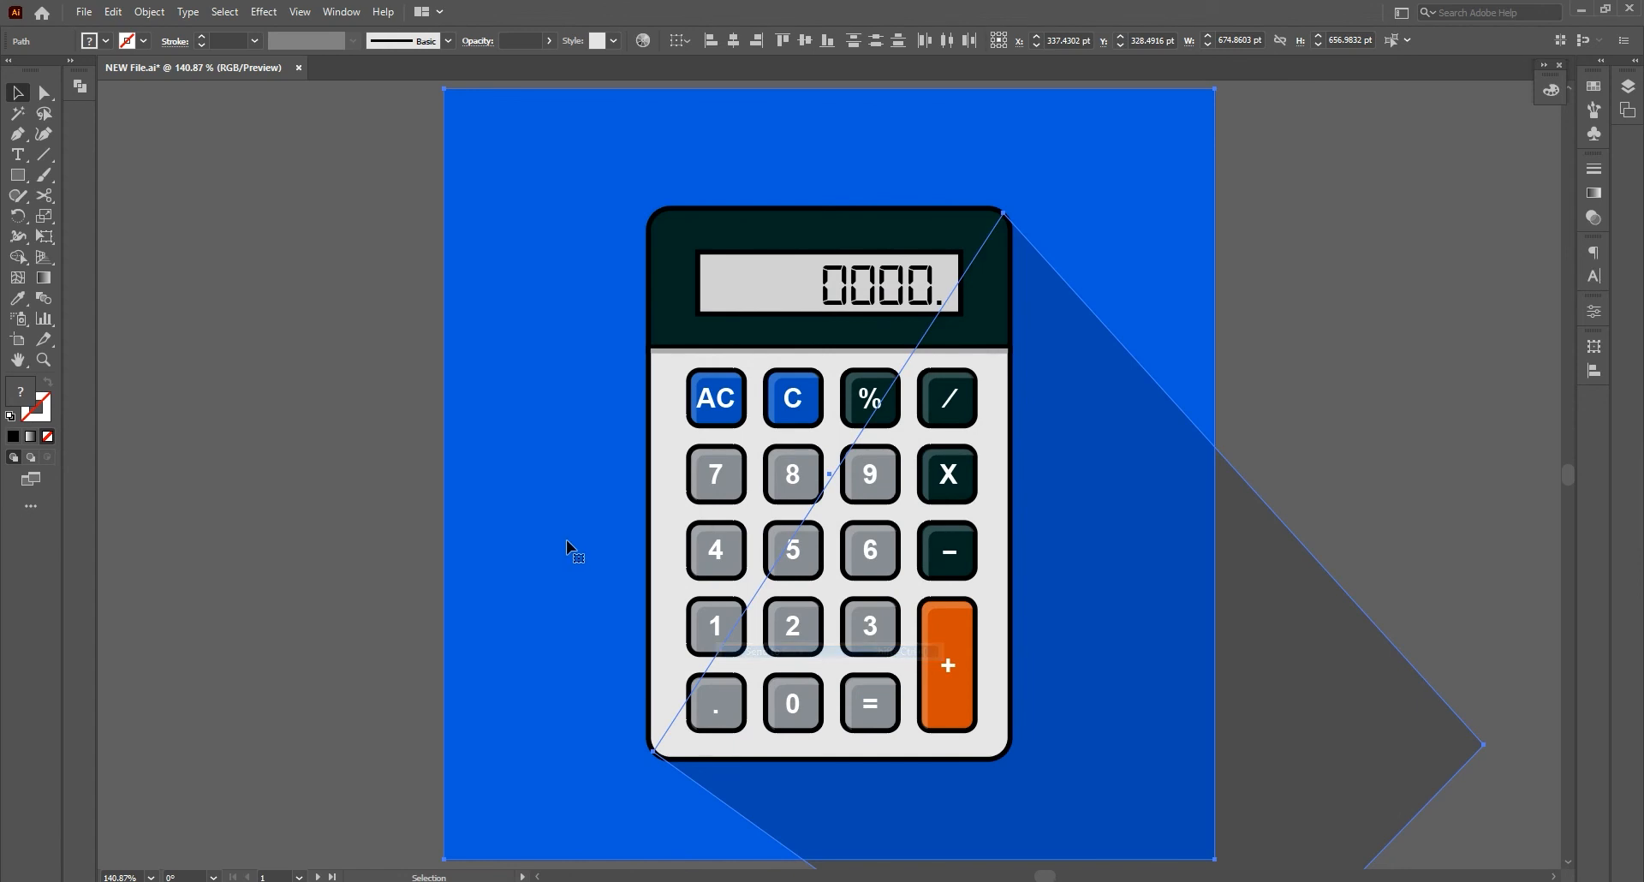
{"action": "left_click", "coordinate": [354, 444]}
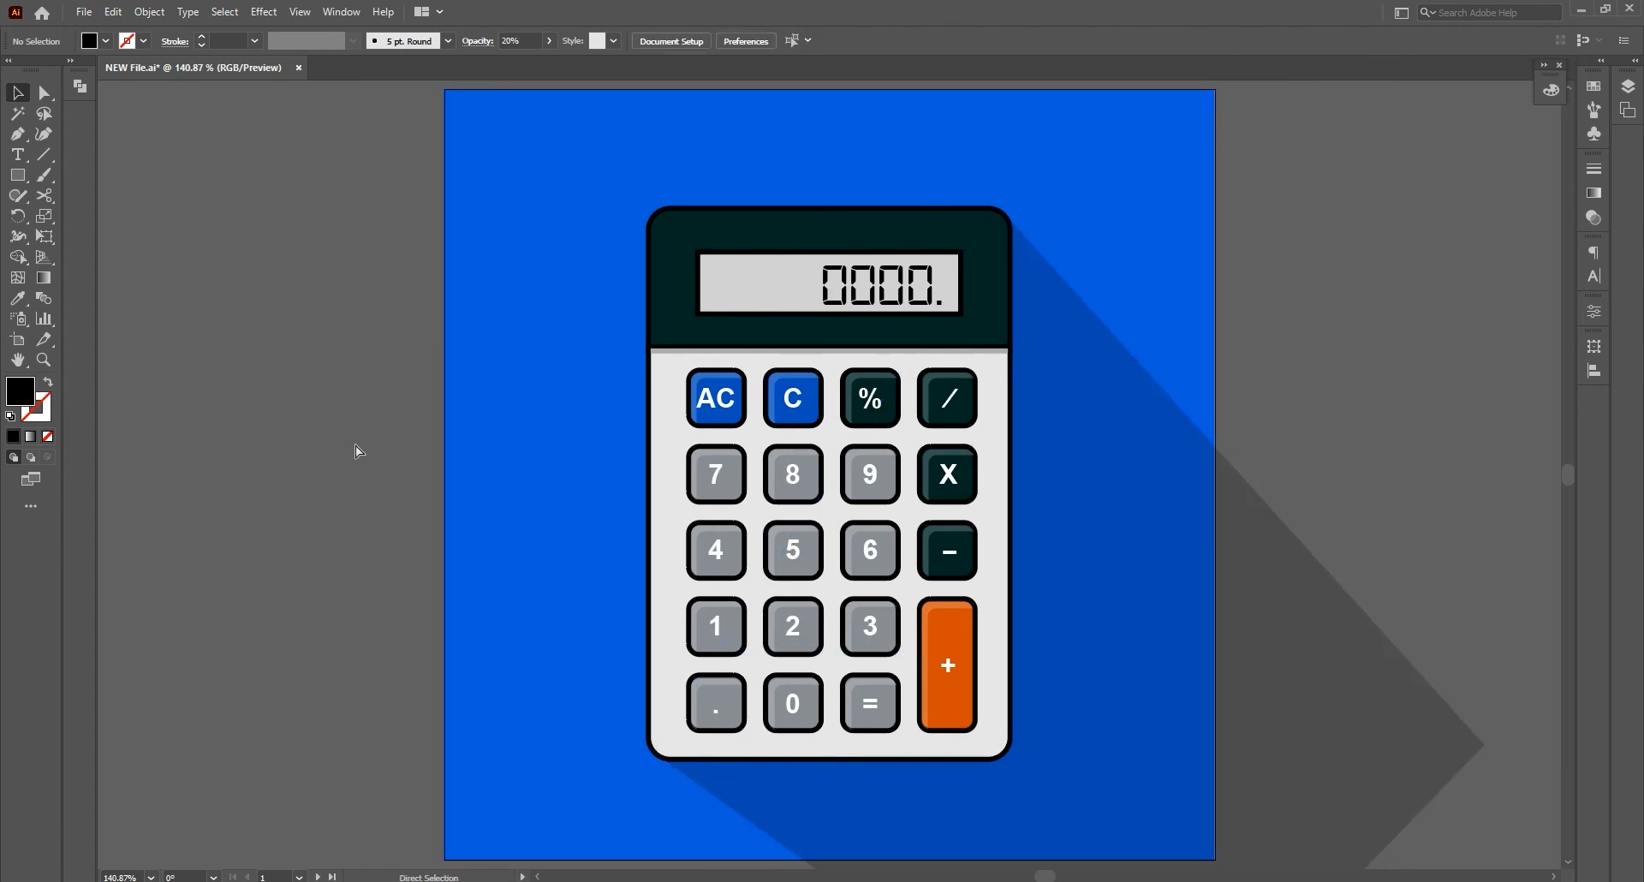
Bring a copy of the blue background square to the front and use it as a clipping mask for all the artwork
{"action": "left_click", "coordinate": [470, 374]}
{"action": "key", "text": "ctrl+shift+bracketright"}
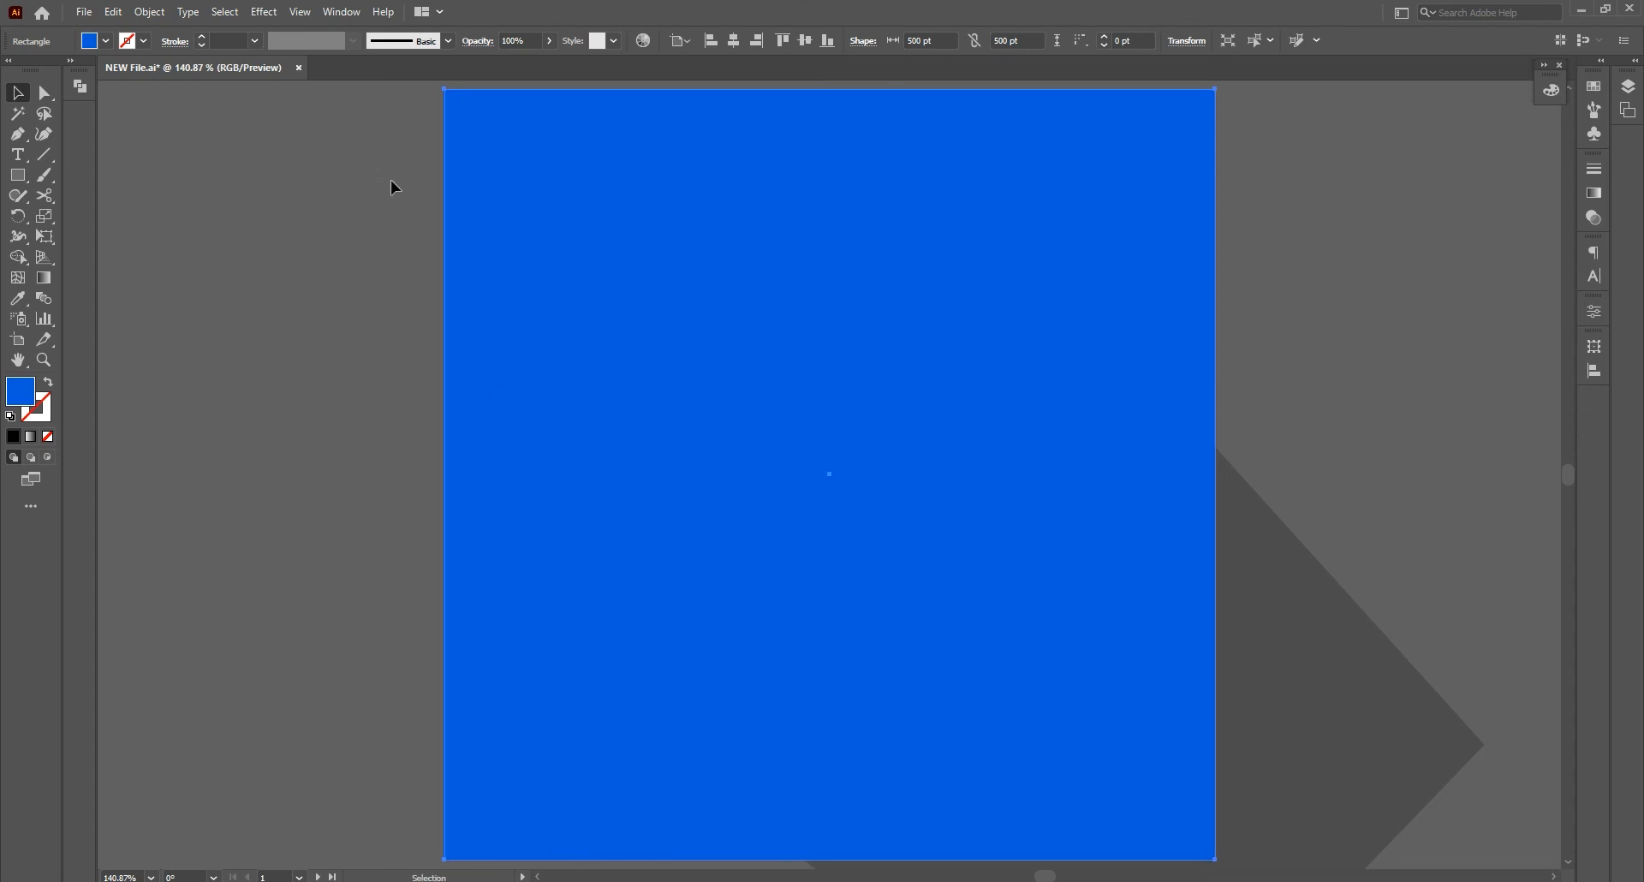
{"action": "key", "text": "ctrl+a"}
{"action": "right_click", "coordinate": [891, 521]}
{"action": "left_click", "coordinate": [1027, 678]}
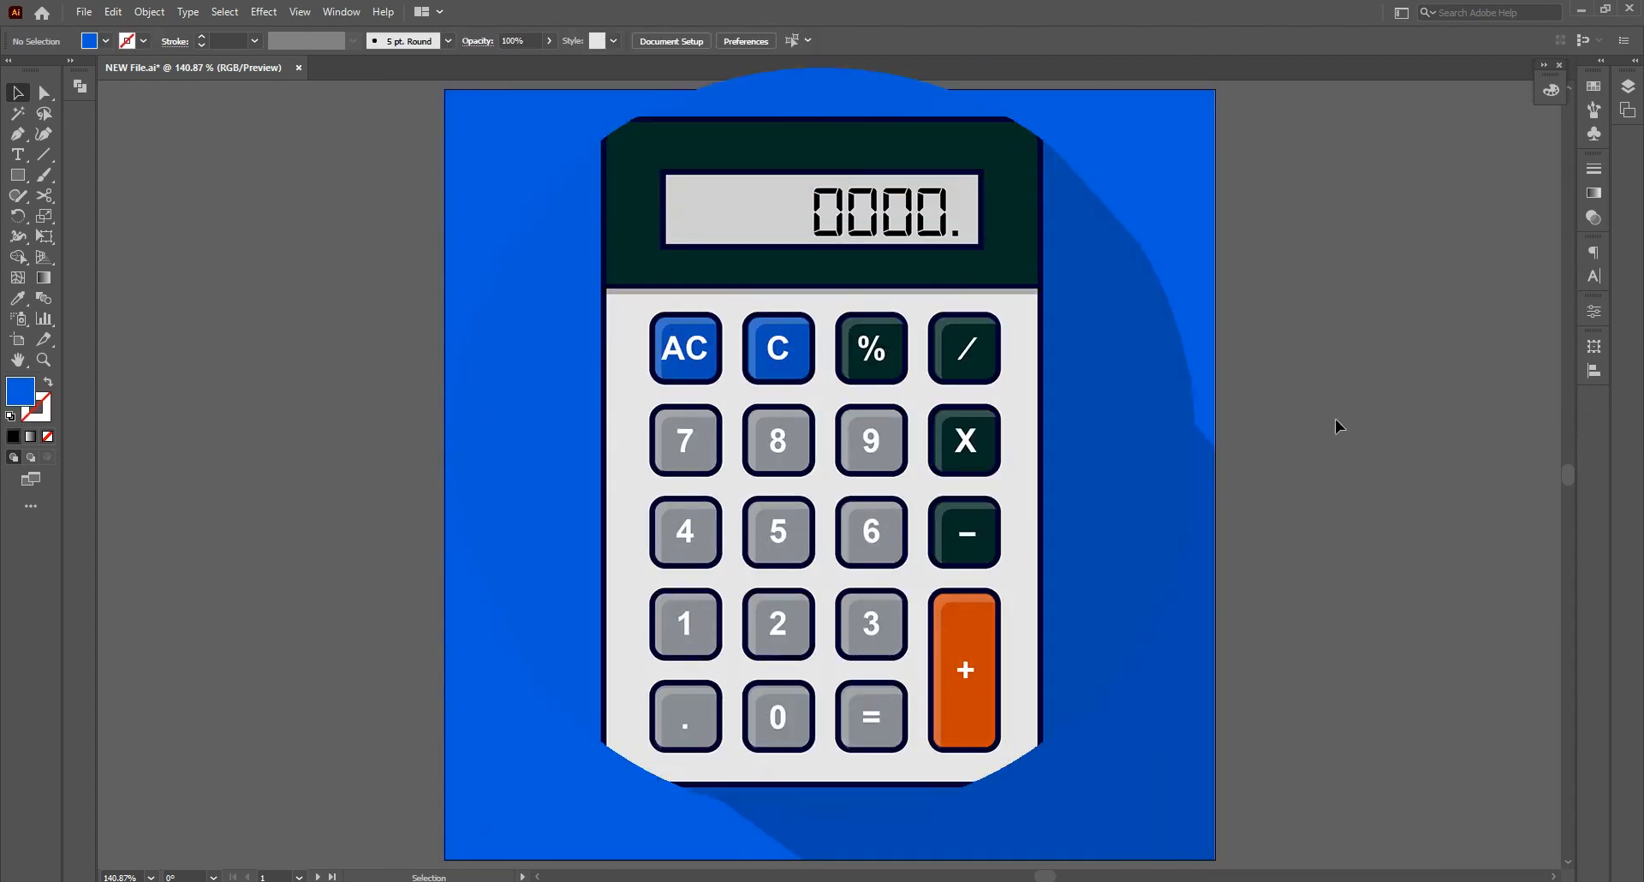
{"action": "left_click", "coordinate": [1334, 418]}
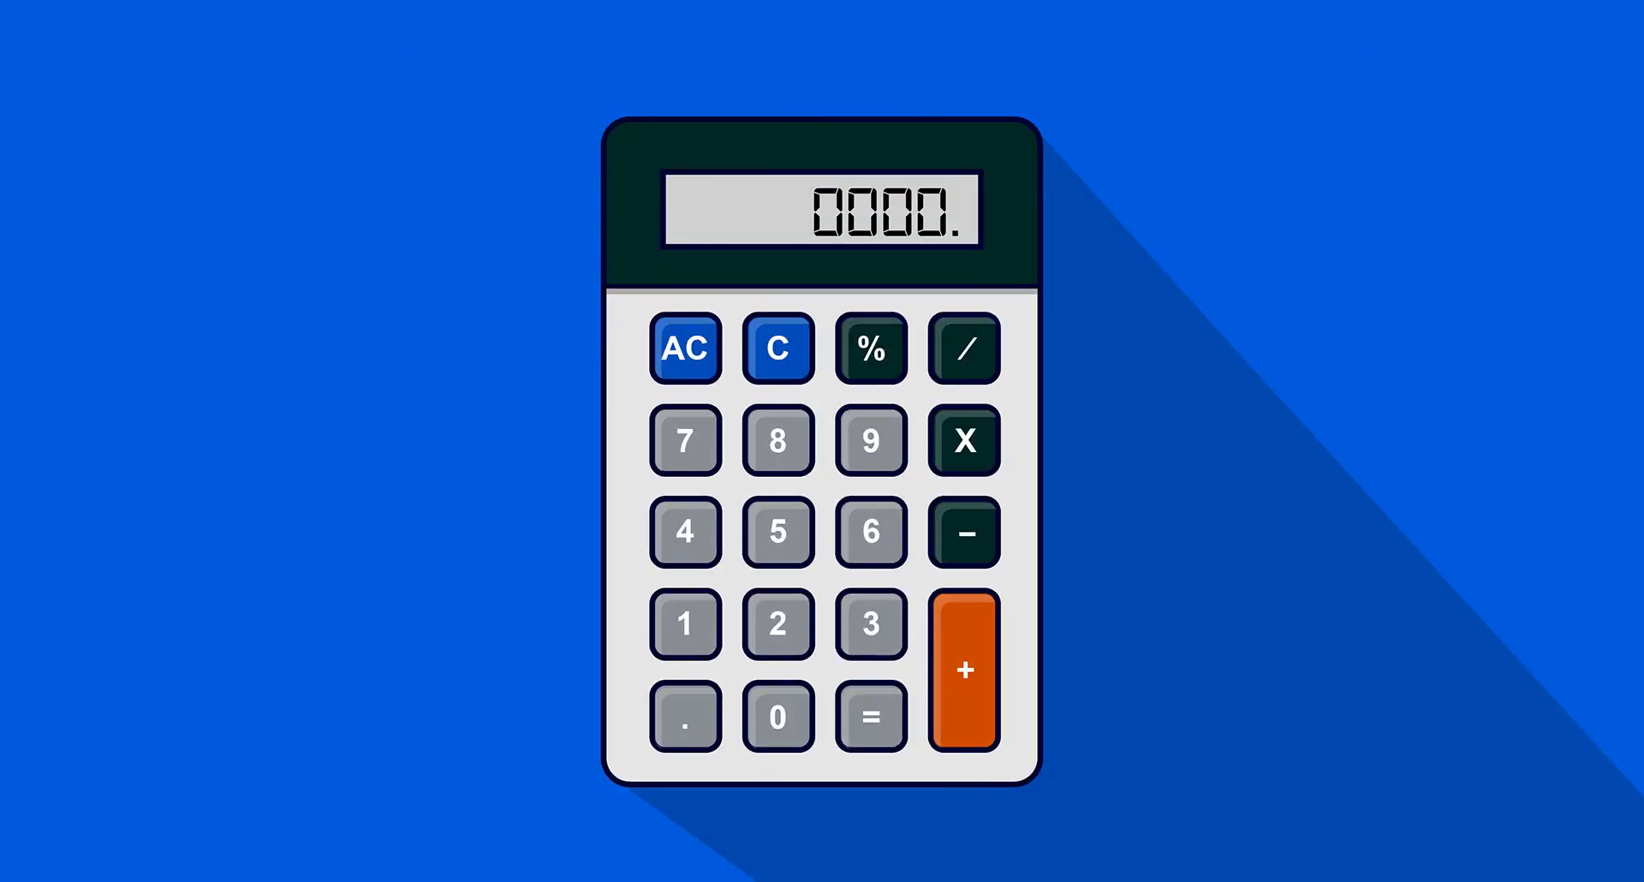